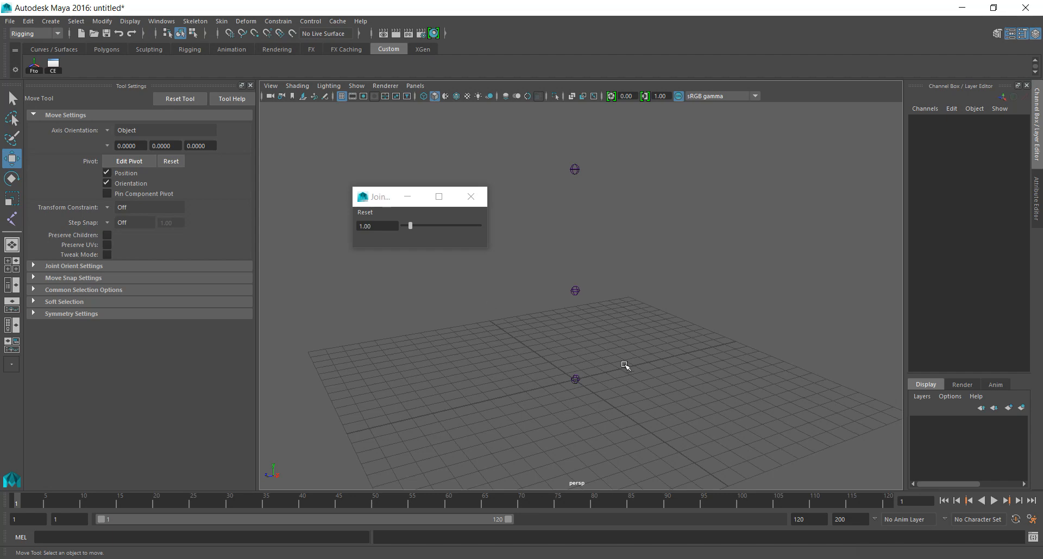
# Parent the top joint to the middle joint.
pyautogui.keyDown('alt'); pyautogui.moveTo(580, 237); pyautogui.dragTo(609, 217); pyautogui.keyUp('alt')
pyautogui.moveTo(548, 133); pyautogui.dragTo(650, 234)
pyautogui.moveTo(568, 271); pyautogui.dragTo(627, 315)
pyautogui.press('p')
pyautogui.click(528, 262)
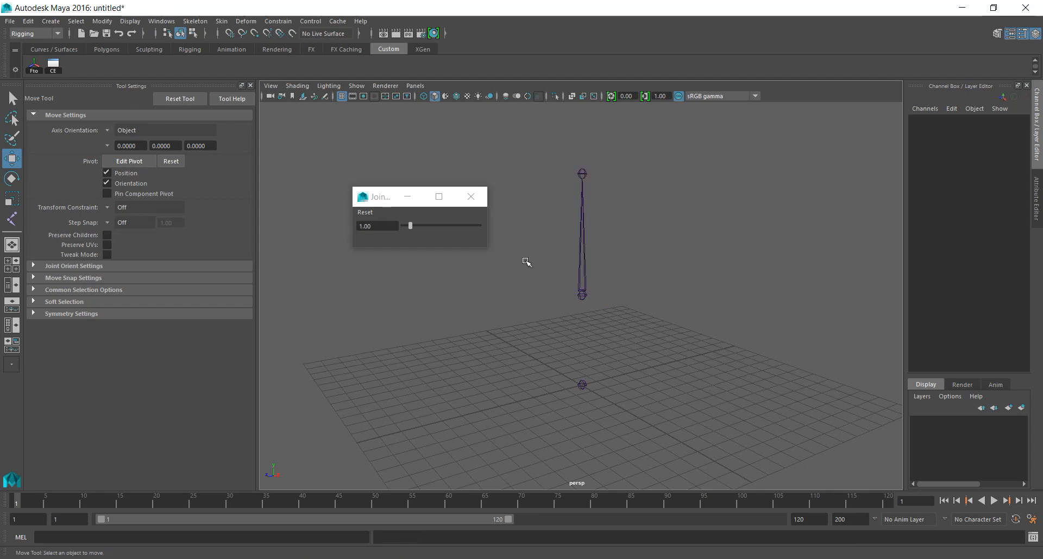
# Parent the middle joint to the bottom joint at the grid origin to complete the chain.
pyautogui.moveTo(528, 262); pyautogui.dragTo(607, 310)
pyautogui.click(588, 389)
pyautogui.press('p')
pyautogui.click(629, 349)
# Select the bottom joint, open the Outliner and expand the joint chain's hierarchy.
pyautogui.moveTo(550, 361); pyautogui.dragTo(684, 383)
pyautogui.keyDown('alt'); pyautogui.moveTo(554, 357); pyautogui.dragTo(535, 355); pyautogui.keyUp('alt')
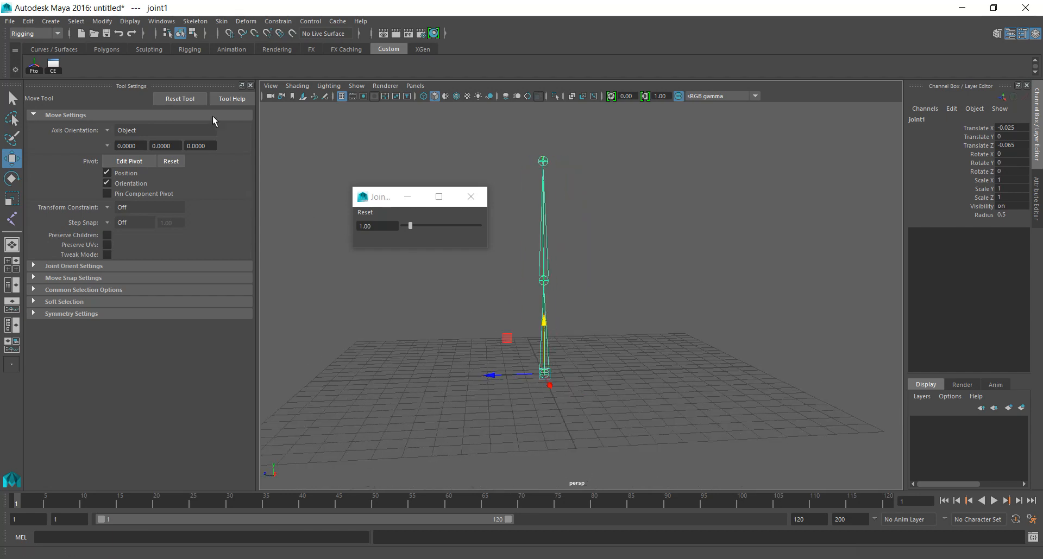
pyautogui.click(161, 22)
pyautogui.click(180, 117)
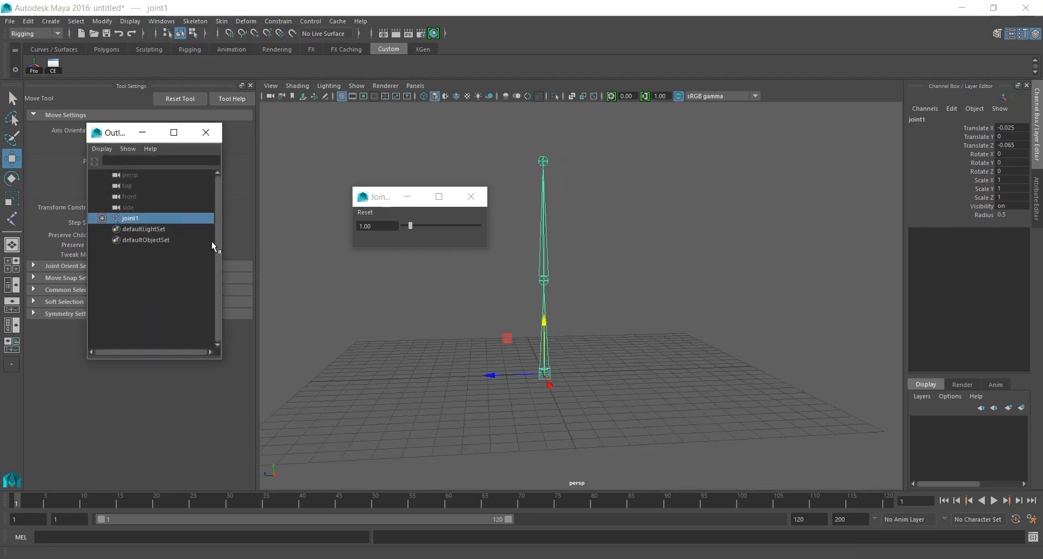
pyautogui.click(102, 218)
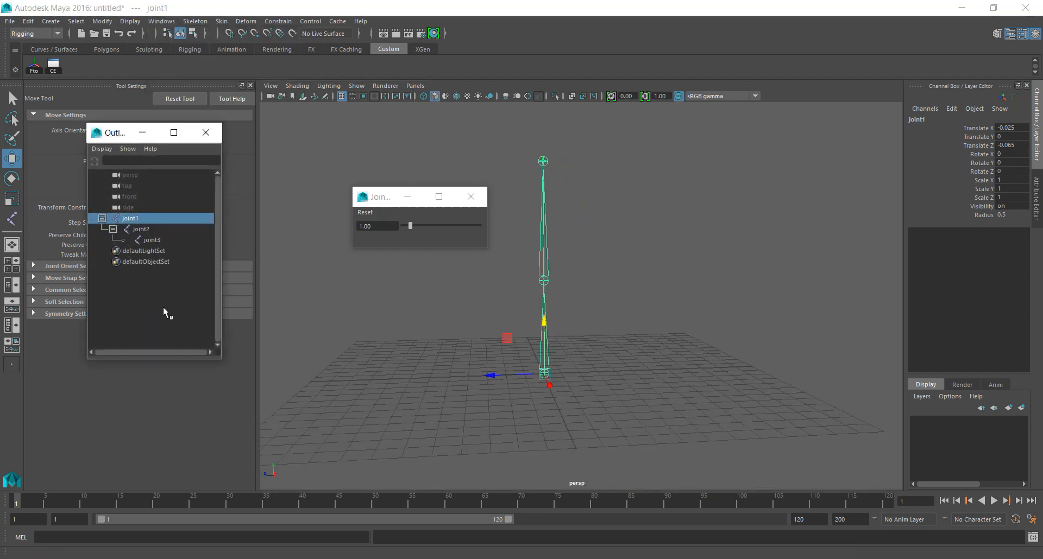
pyautogui.click(142, 229)
pyautogui.click(151, 240)
pyautogui.click(153, 228)
pyautogui.click(140, 216)
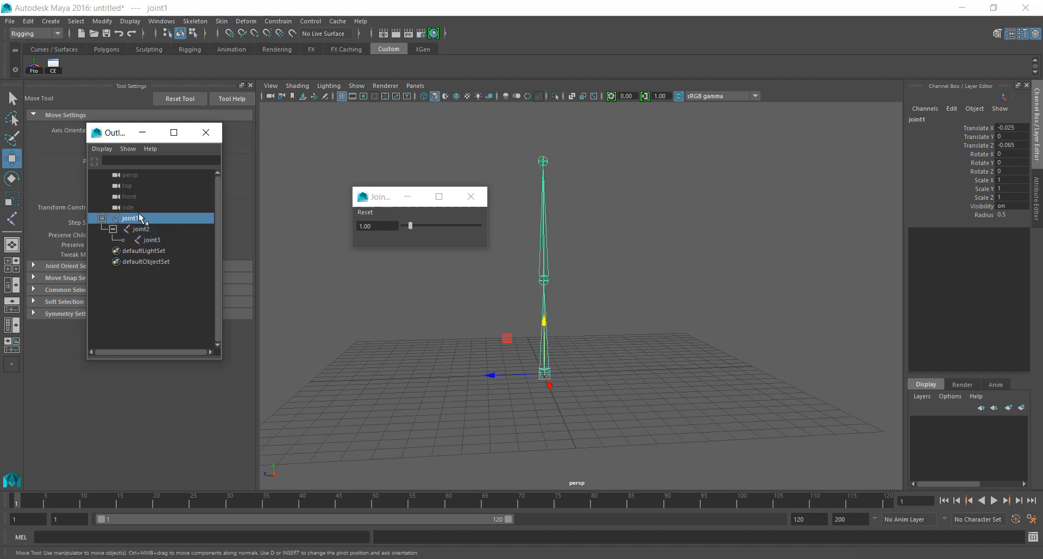
# Rename the root joint, joint1, as Spine_Jnt_01.
pyautogui.keyDown('alt'); pyautogui.moveTo(559, 313); pyautogui.dragTo(630, 343); pyautogui.keyUp('alt')
pyautogui.scroll(2, 614, 361)
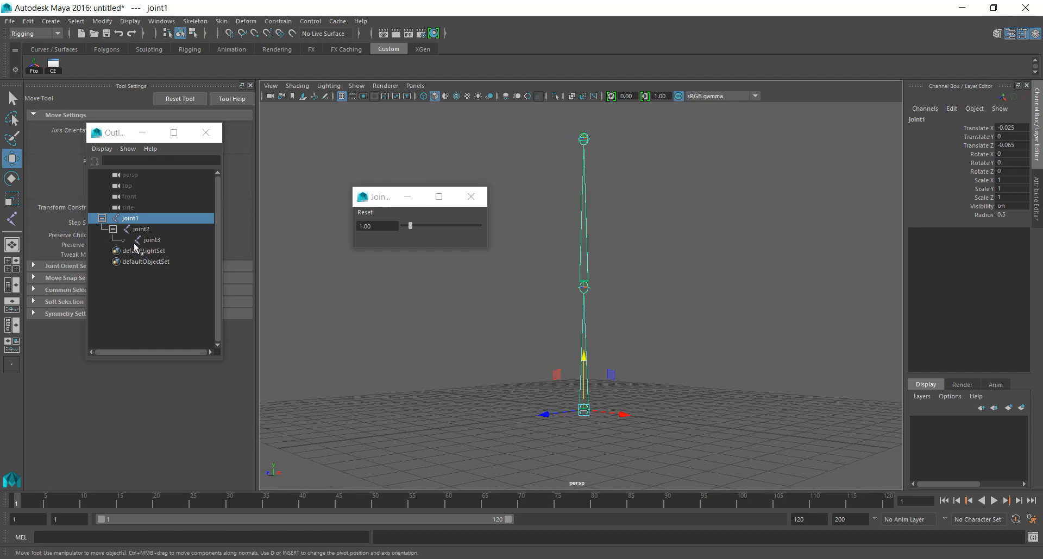
pyautogui.doubleClick(166, 220)
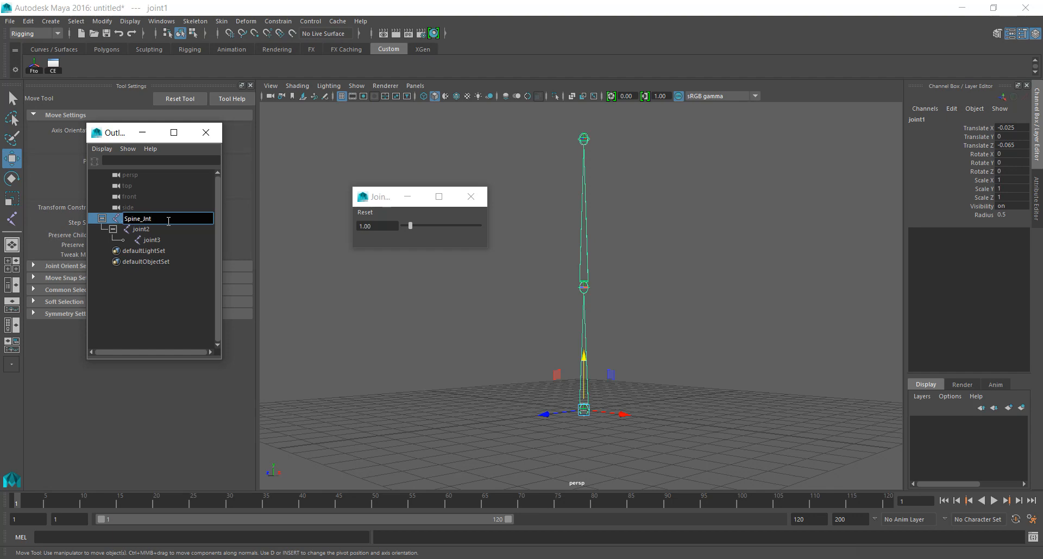
pyautogui.write('Spine_Jnt_01')
pyautogui.press('Return')
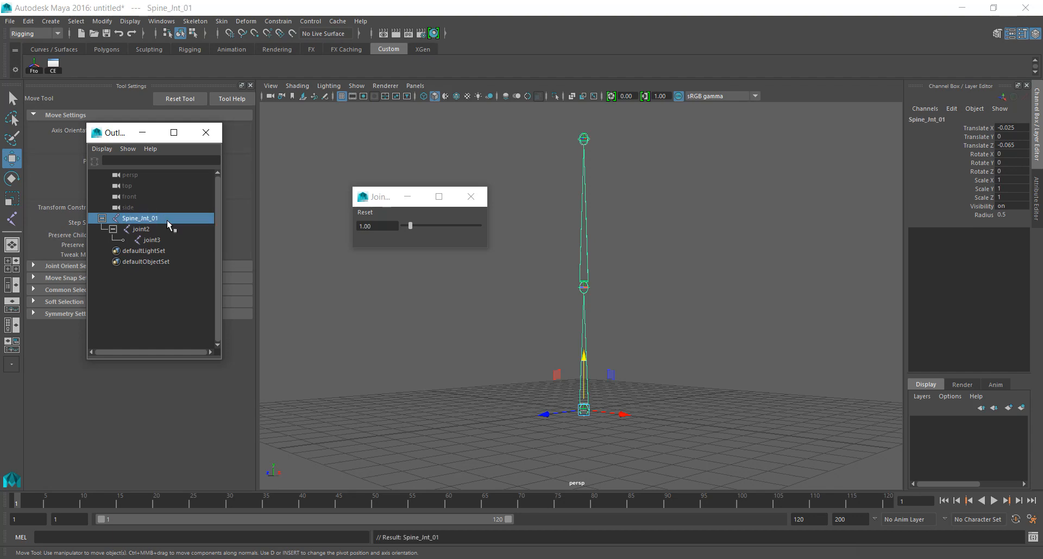
# Reuse the root joint's name for joint2 with its number changed, naming it Spine_Jnt_02.
pyautogui.doubleClick(167, 220)
pyautogui.hotkey('ctrl', 'c')
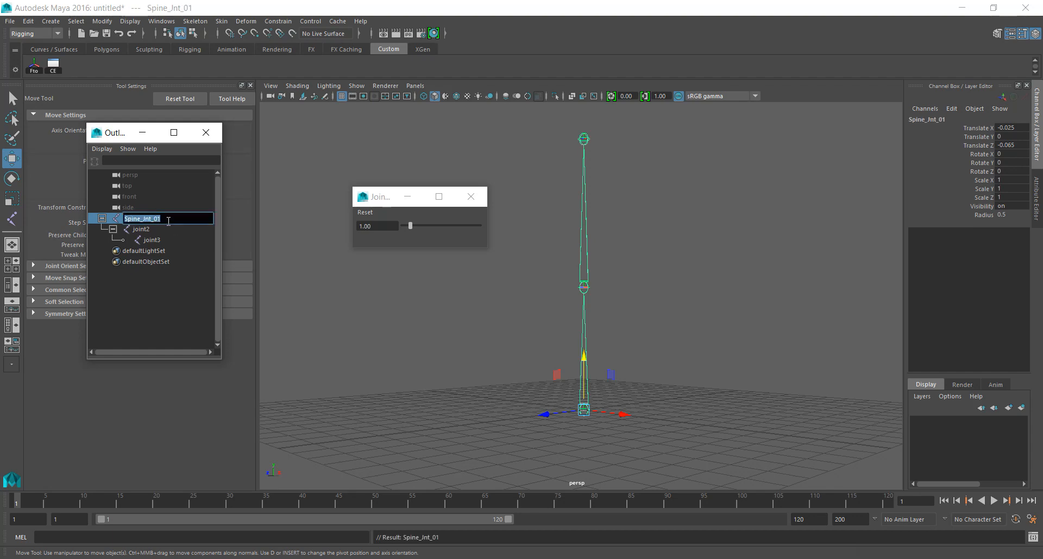
pyautogui.doubleClick(163, 229)
pyautogui.hotkey('ctrl', 'v')
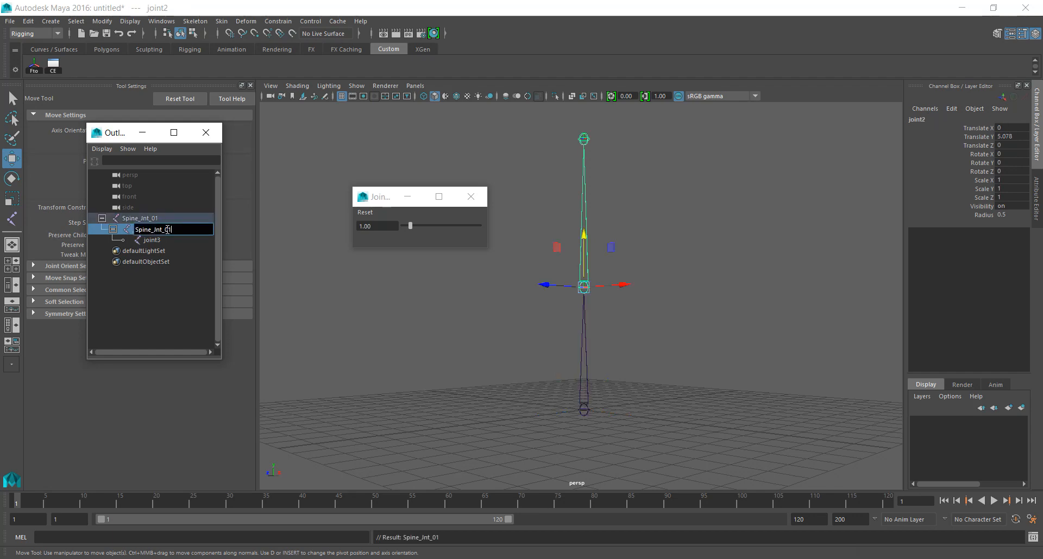
pyautogui.press('Return')
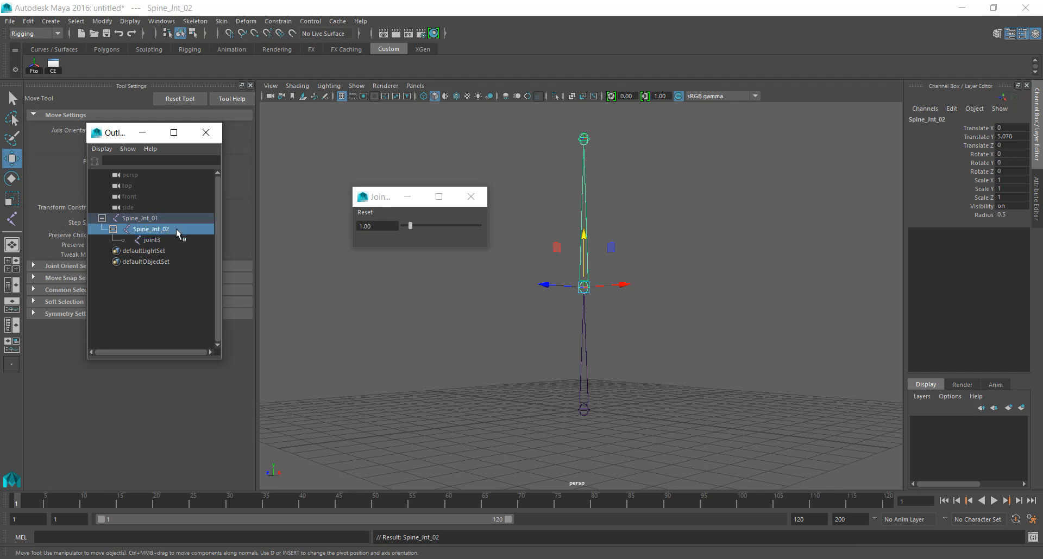
# Rename the last joint in the chain, joint3, as Spine_Jnt_03.
pyautogui.doubleClick(171, 239)
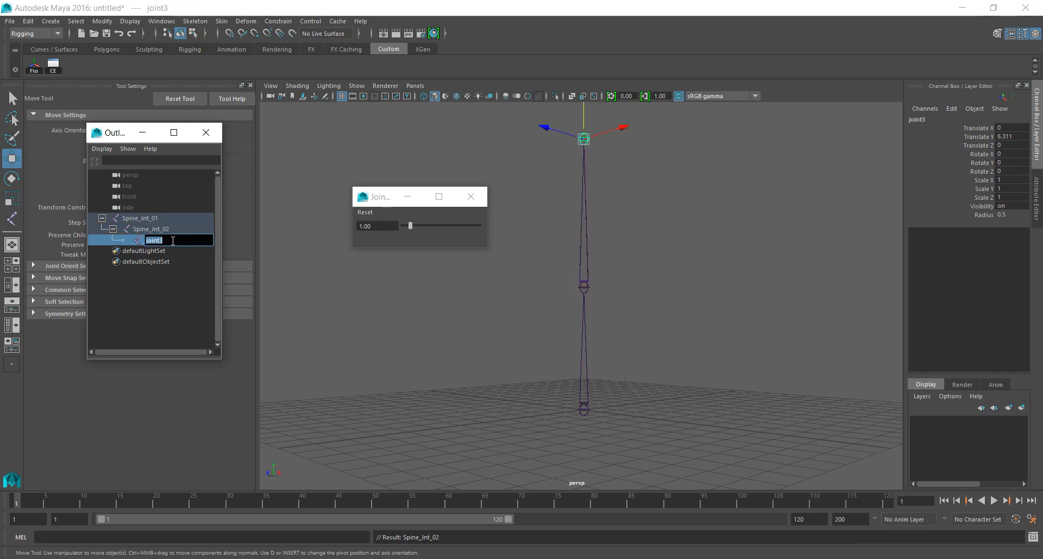
pyautogui.write('3')
pyautogui.press('Return')
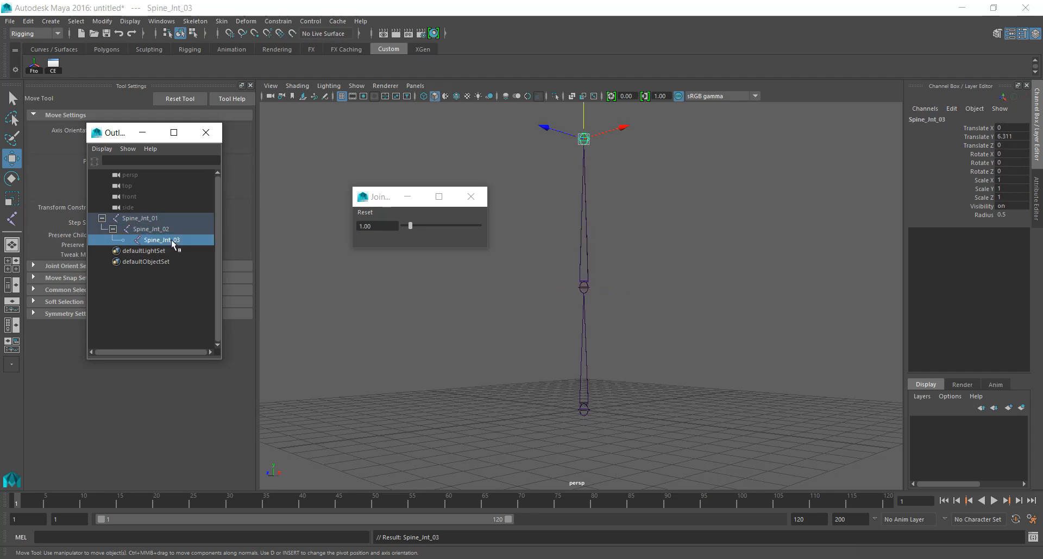
# Select the root joint Spine_Jnt_01 and test-rotate the chain about X to about -67 degrees.
pyautogui.keyDown('alt'); pyautogui.moveTo(544, 329); pyautogui.dragTo(638, 338); pyautogui.keyUp('alt')
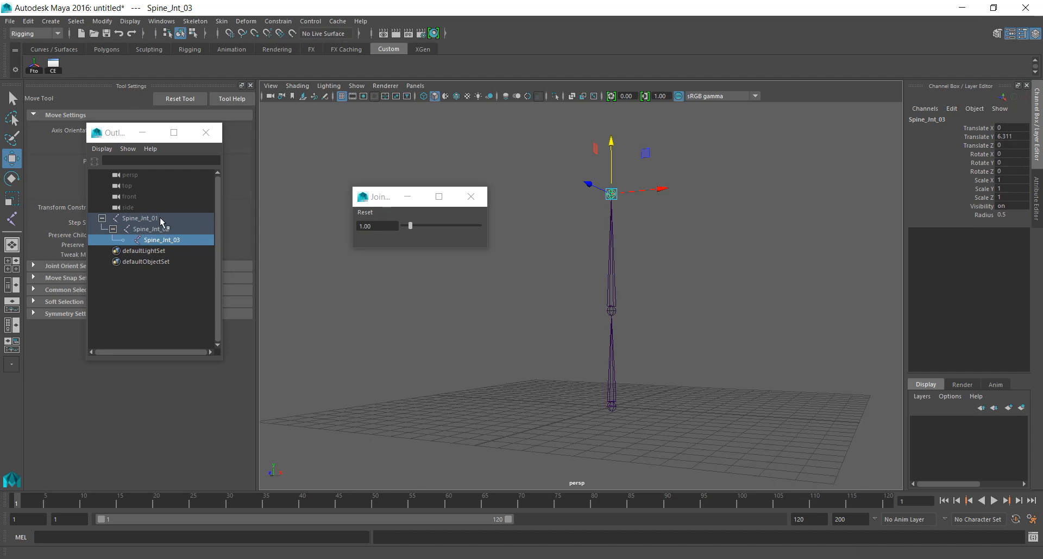
pyautogui.keyDown('alt'); pyautogui.moveTo(674, 346); pyautogui.dragTo(636, 369); pyautogui.keyUp('alt')
pyautogui.click(651, 370)
pyautogui.moveTo(554, 367); pyautogui.dragTo(713, 412)
pyautogui.keyDown('alt'); pyautogui.moveTo(715, 373); pyautogui.dragTo(696, 366); pyautogui.keyUp('alt')
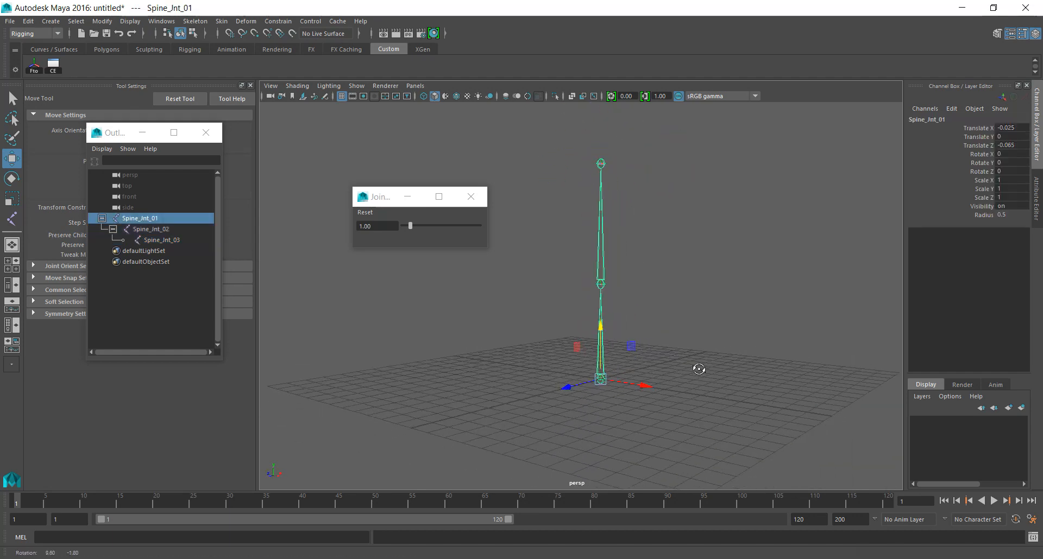
pyautogui.click(739, 368)
pyautogui.moveTo(564, 360); pyautogui.dragTo(701, 402)
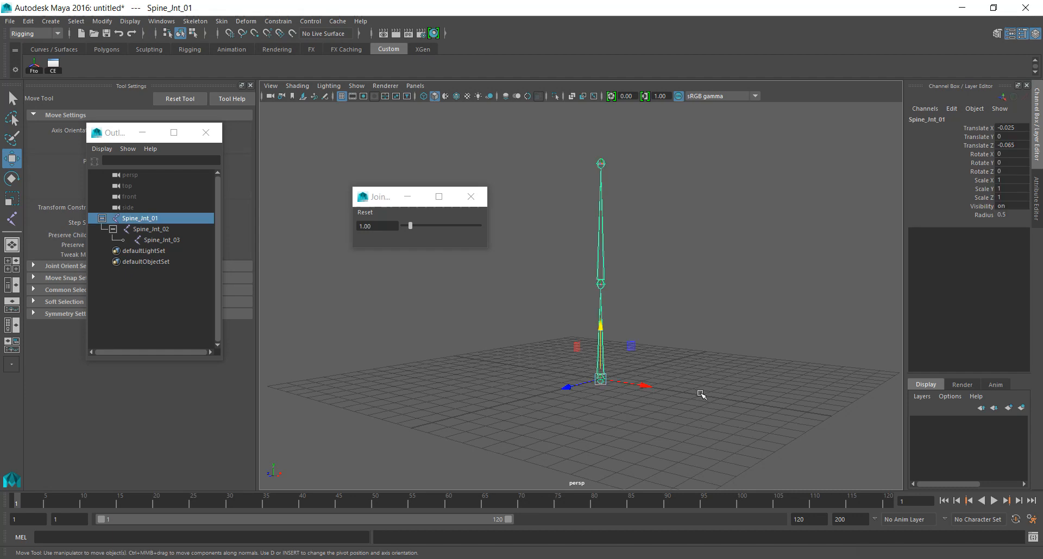
pyautogui.press('e')
pyautogui.keyDown('alt'); pyautogui.moveTo(619, 375); pyautogui.dragTo(677, 271); pyautogui.keyUp('alt')
pyautogui.hotkey('ctrl', 'x')
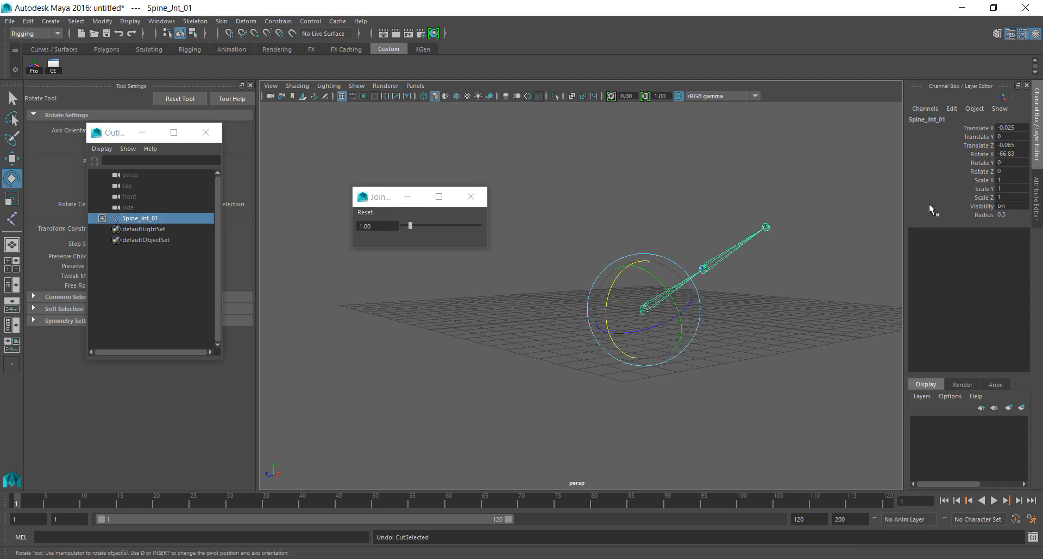
# Set Translate X, Y, Z and Rotate X of Spine_Jnt_01 to 0 and frame the chain.
pyautogui.moveTo(1016, 129); pyautogui.dragTo(1019, 156)
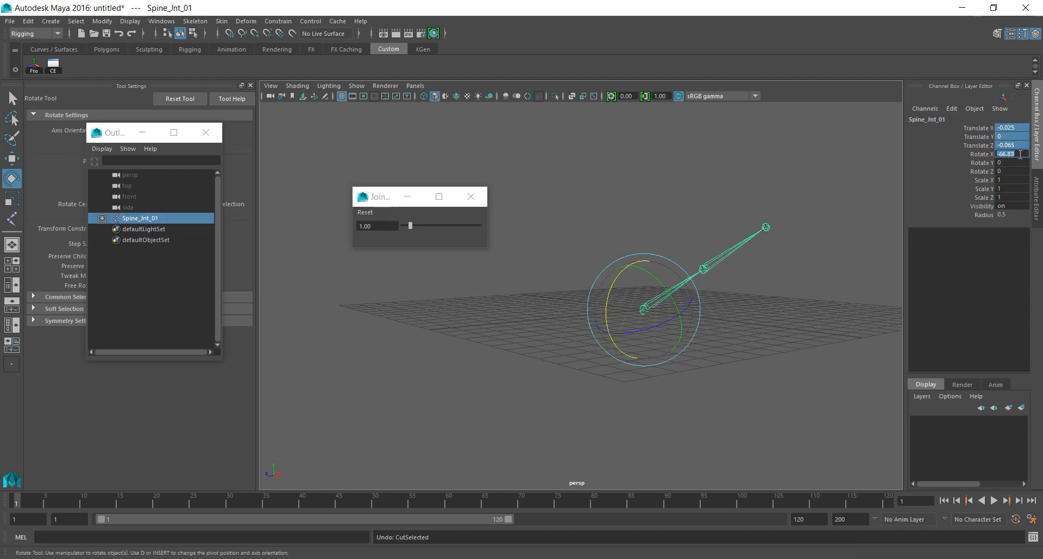
pyautogui.write('0')
pyautogui.press('Return')
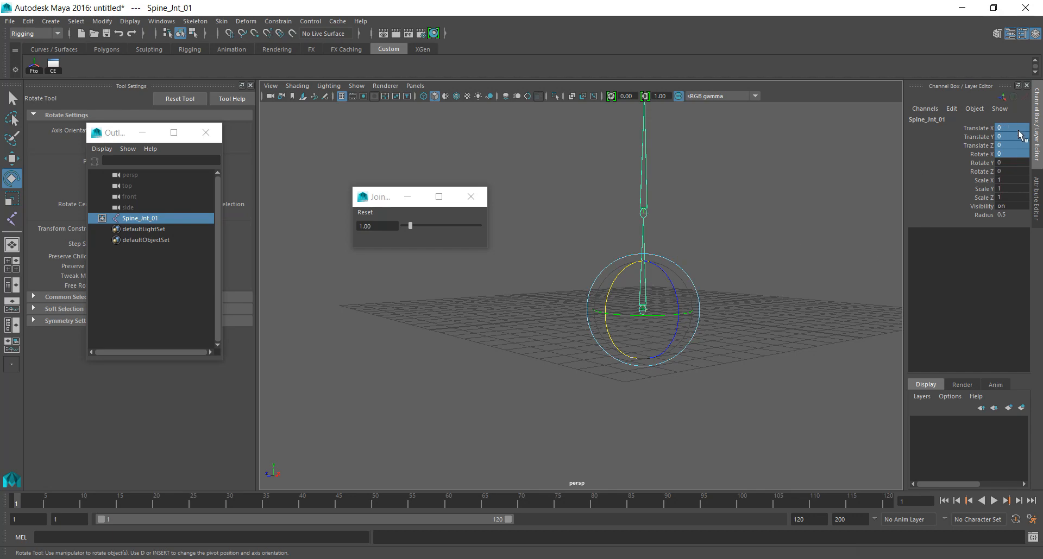
pyautogui.press('f')
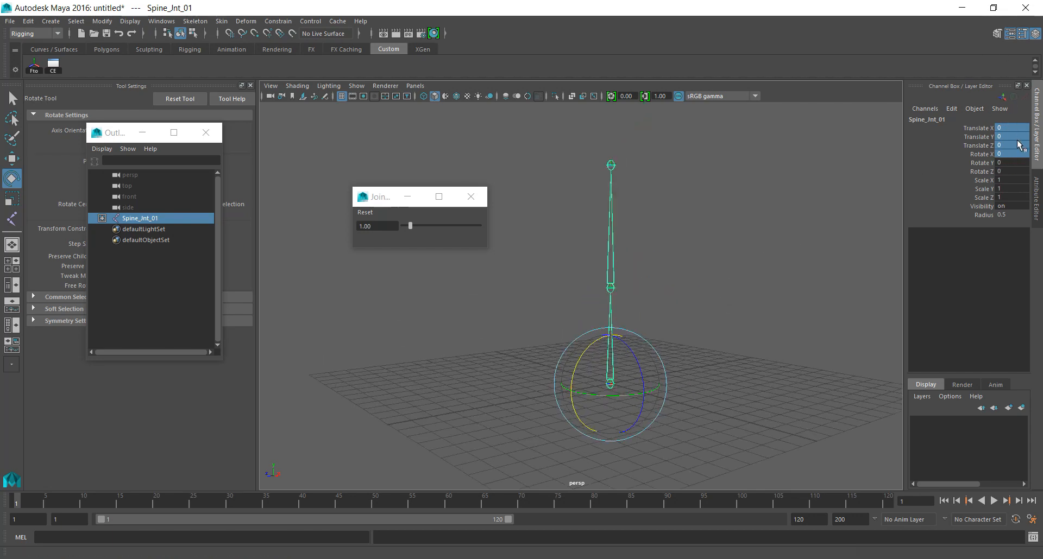
# Try rotating the middle joint Spine_Jnt_02 and undo the rotation.
pyautogui.click(571, 275)
pyautogui.moveTo(564, 241); pyautogui.dragTo(639, 262)
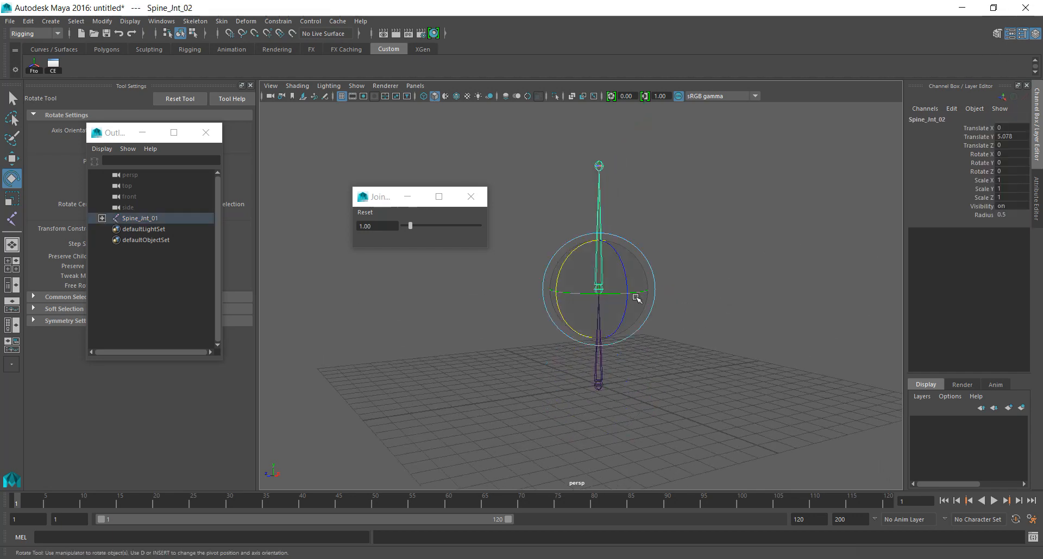
pyautogui.keyDown('alt'); pyautogui.moveTo(570, 322); pyautogui.dragTo(636, 320); pyautogui.keyUp('alt')
pyautogui.hotkey('ctrl', 'z')
# Examine the rotation handles of the tip joint Spine_Jnt_03, then return to the Move tool with nothing selected.
pyautogui.click(682, 235)
pyautogui.keyDown('alt'); pyautogui.moveTo(653, 236); pyautogui.dragTo(643, 211); pyautogui.keyUp('alt')
pyautogui.click(642, 194)
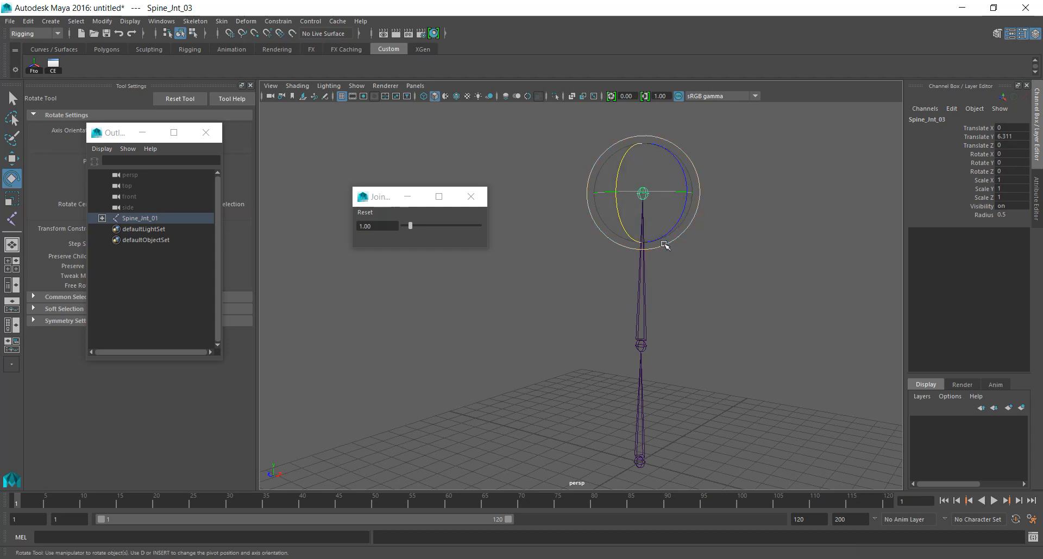
pyautogui.keyDown('alt'); pyautogui.moveTo(661, 247); pyautogui.dragTo(689, 337); pyautogui.keyUp('alt')
pyautogui.press('w')
pyautogui.click(689, 338)
pyautogui.keyDown('alt'); pyautogui.moveTo(631, 354); pyautogui.dragTo(641, 330, button='middle'); pyautogui.keyUp('alt')
pyautogui.scroll(-2, 641, 330)
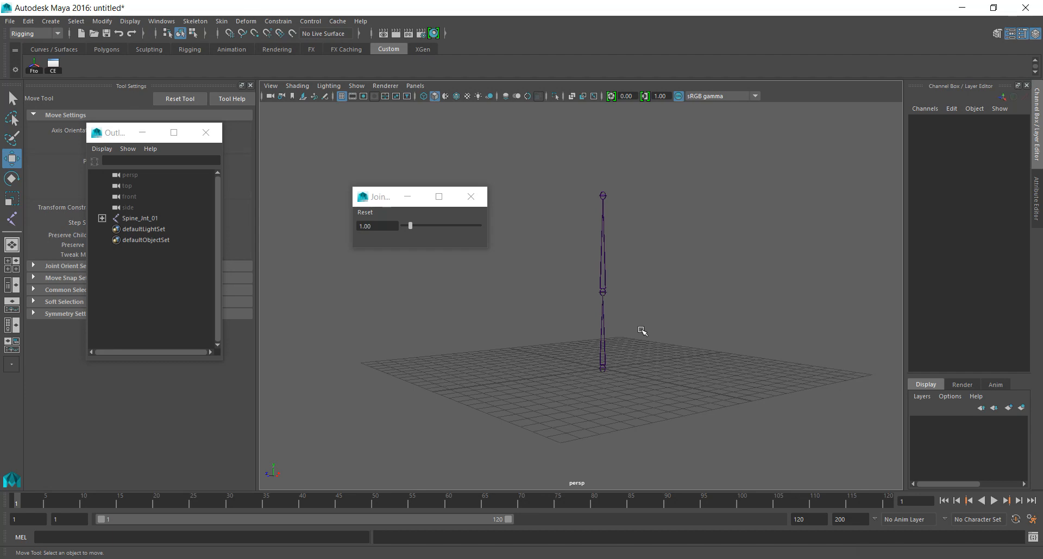
# Display the local rotation axes of the root joint Spine_Jnt_01 and clear the selection.
pyautogui.keyDown('alt'); pyautogui.moveTo(642, 328); pyautogui.dragTo(478, 386); pyautogui.keyUp('alt')
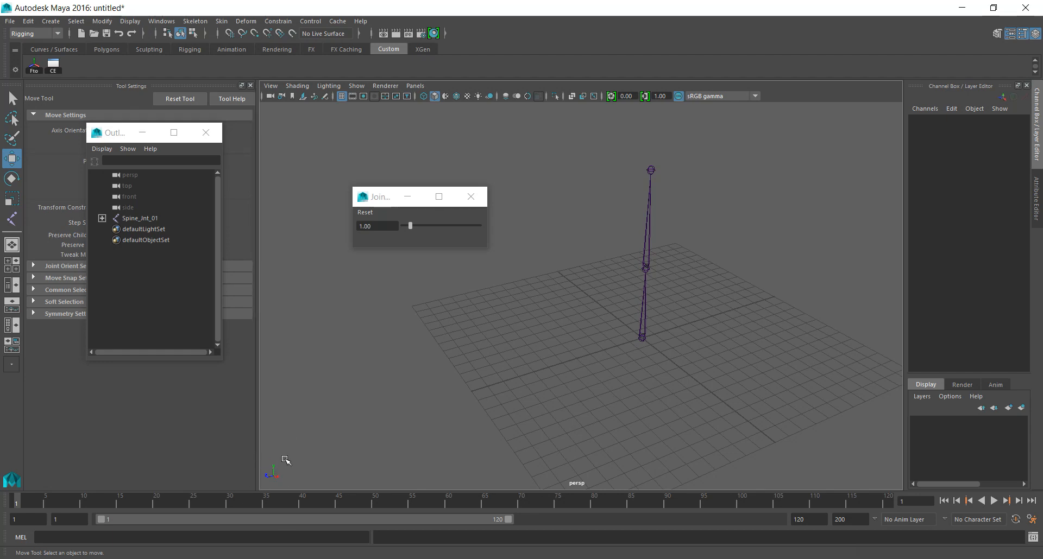
pyautogui.moveTo(606, 321); pyautogui.dragTo(657, 304)
pyautogui.click(714, 301)
pyautogui.moveTo(563, 298); pyautogui.dragTo(702, 312)
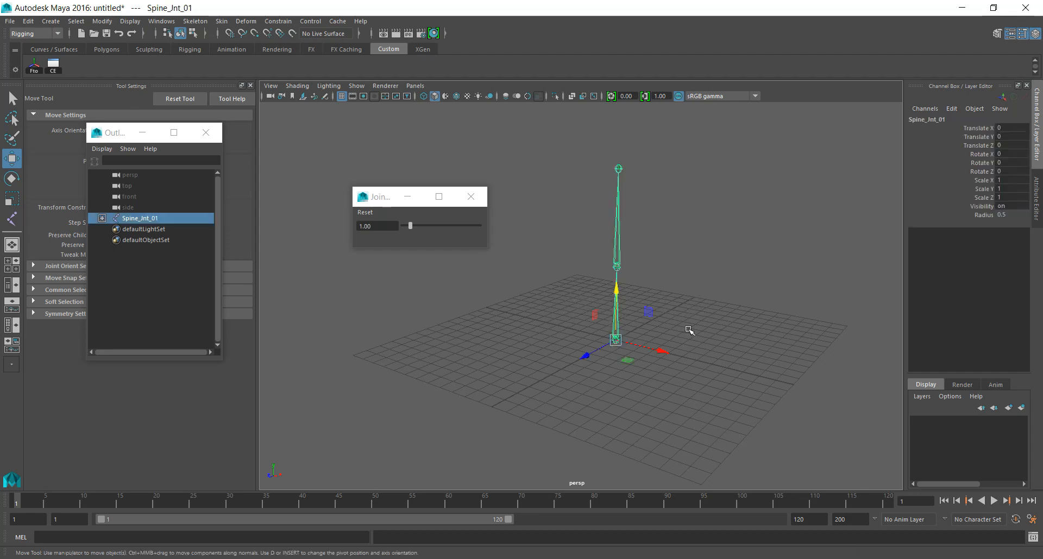
pyautogui.click(130, 20)
pyautogui.moveTo(160, 102)
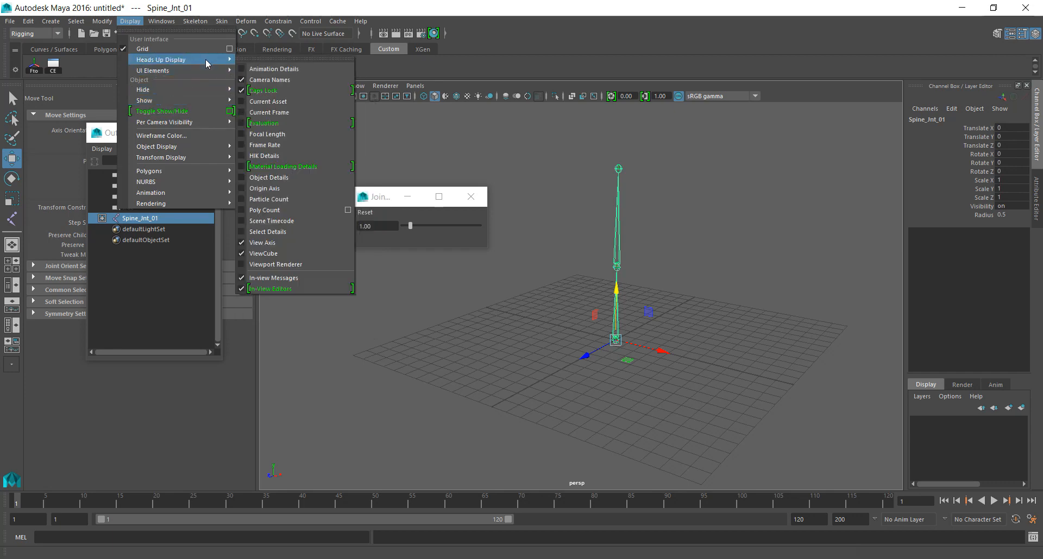
pyautogui.moveTo(210, 157)
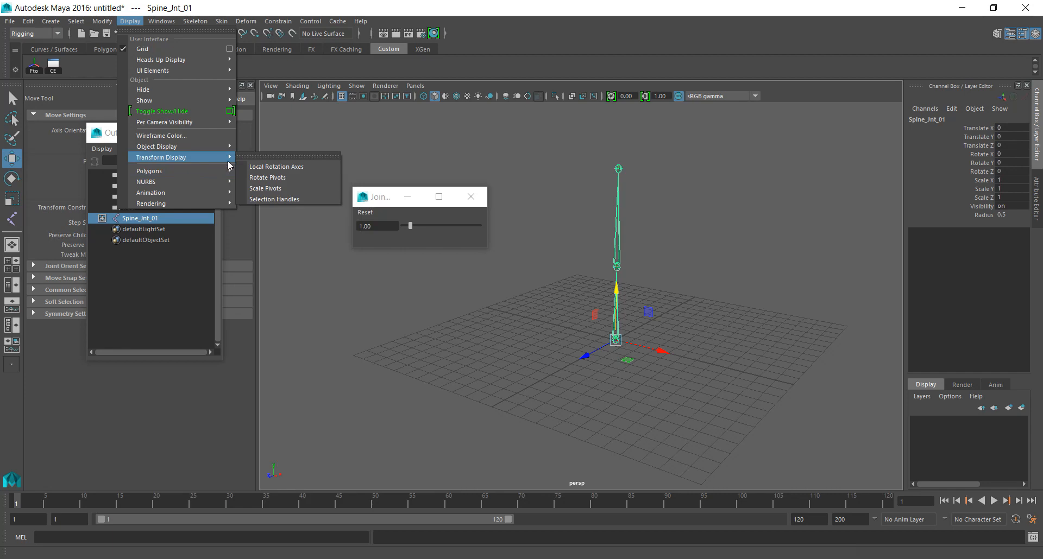
pyautogui.click(305, 168)
pyautogui.click(656, 380)
pyautogui.scroll(5, 656, 379)
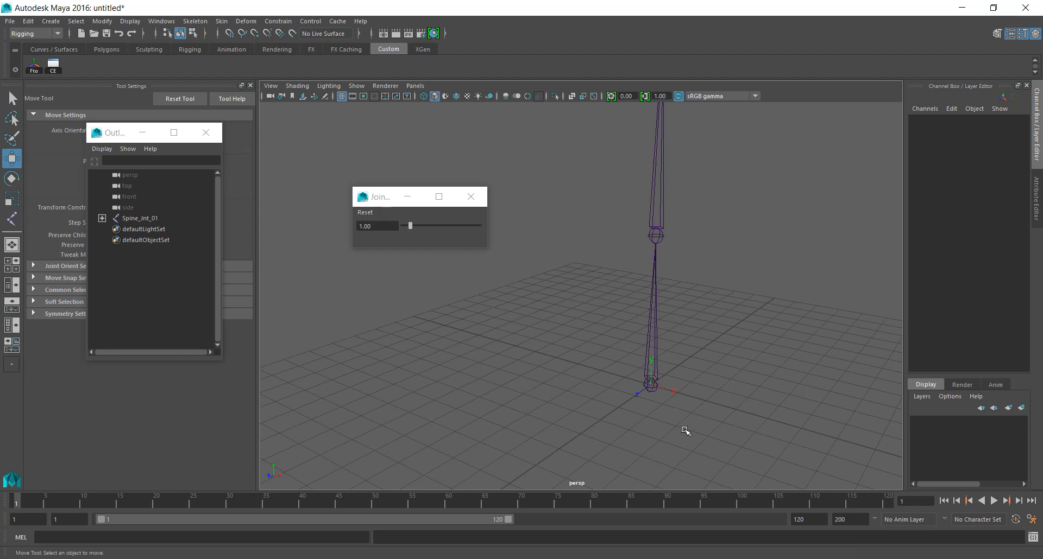
pyautogui.keyDown('alt'); pyautogui.moveTo(681, 396); pyautogui.dragTo(630, 335, button='middle'); pyautogui.keyUp('alt')
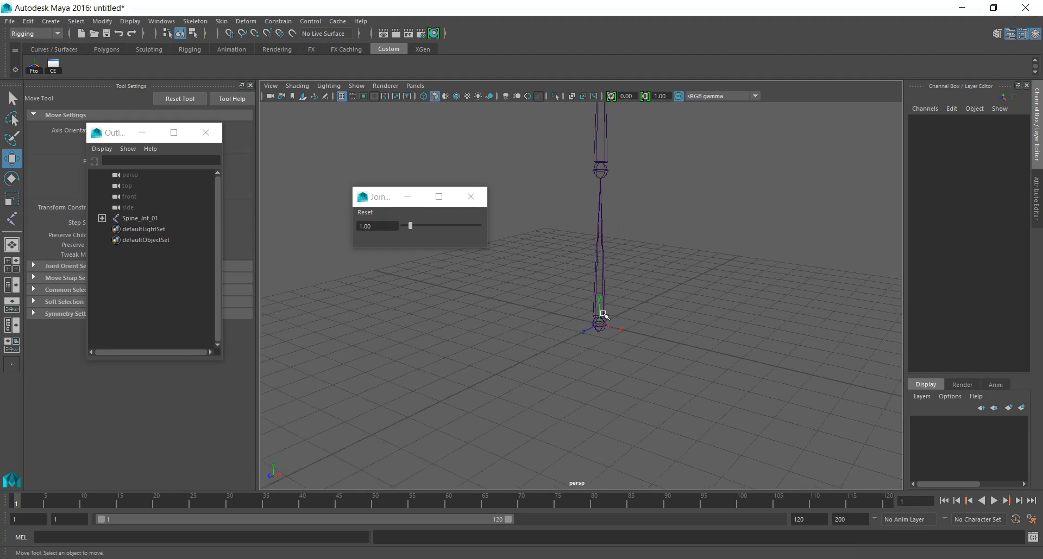
# Rotate the root joint Spine_Jnt_01 about Y to about 72 degrees and return to the Move tool.
pyautogui.moveTo(570, 229); pyautogui.dragTo(634, 294)
pyautogui.click(697, 300)
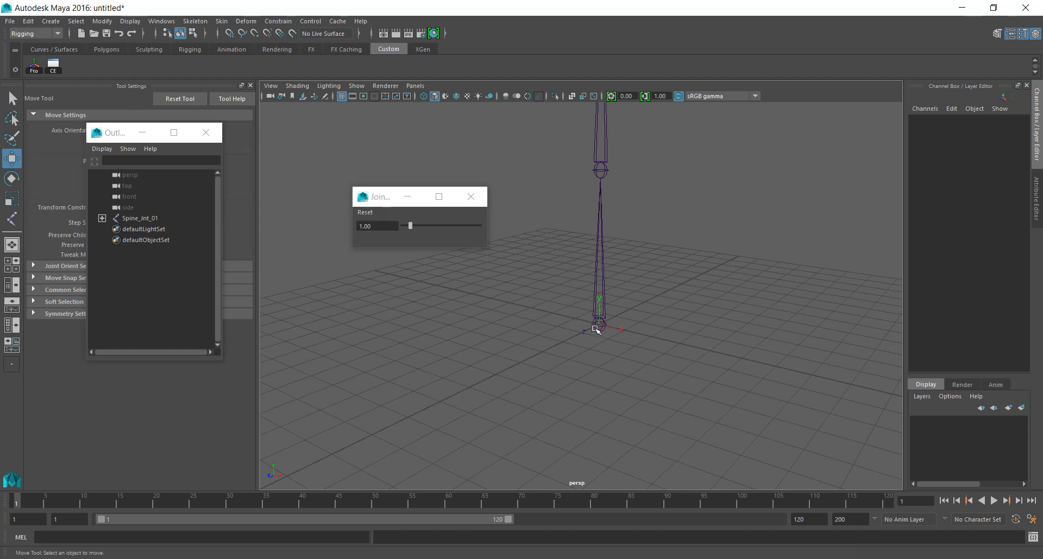
pyautogui.keyDown('alt'); pyautogui.moveTo(571, 352); pyautogui.dragTo(387, 447); pyautogui.keyUp('alt')
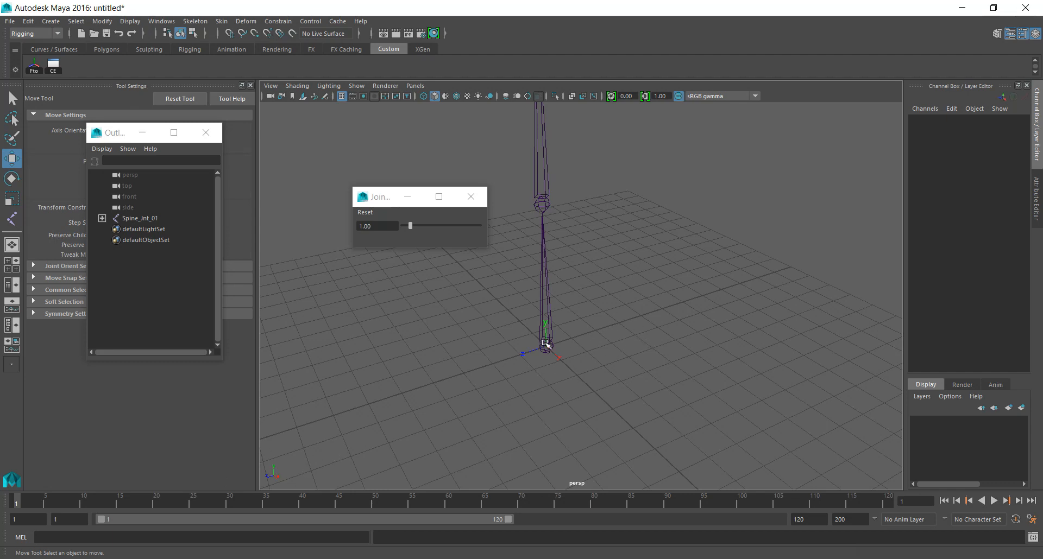
pyautogui.moveTo(481, 285); pyautogui.dragTo(600, 324)
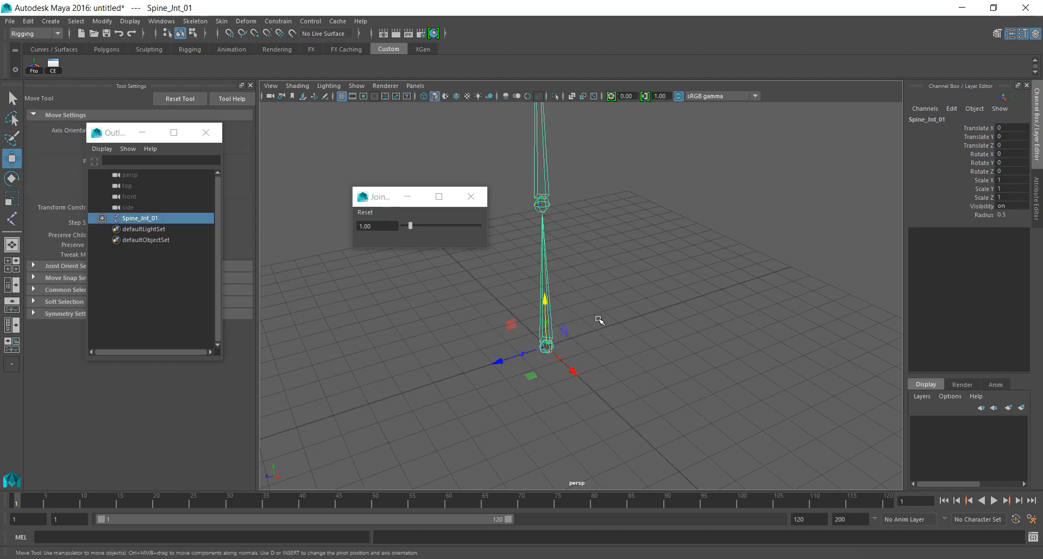
pyautogui.press('e')
pyautogui.moveTo(521, 373); pyautogui.dragTo(579, 368)
pyautogui.press('w')
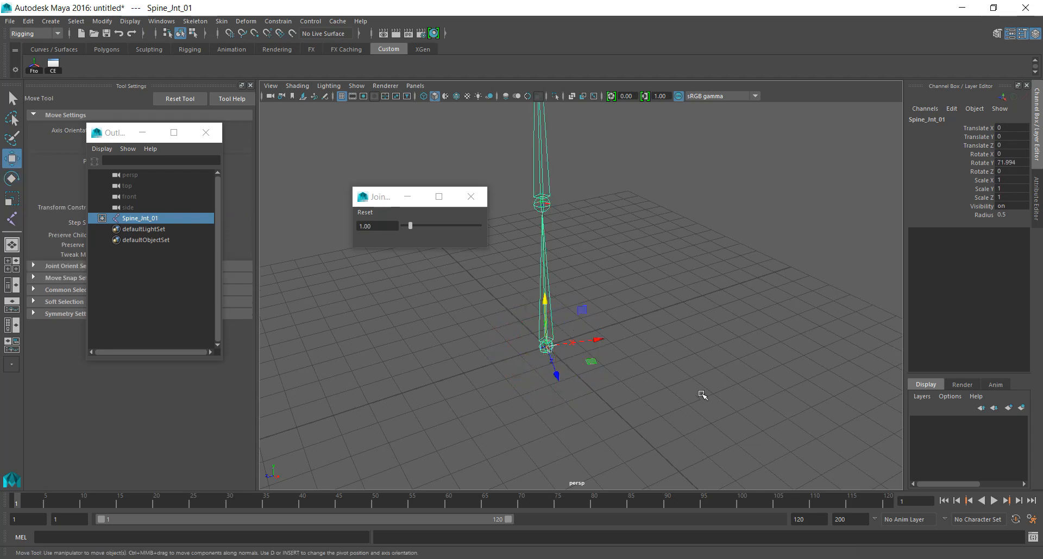
# Add the Local Rotation Axes display command to the Custom shelf with the middle joint Spine_Jnt_02 selected.
pyautogui.click(689, 393)
pyautogui.keyDown('alt'); pyautogui.moveTo(598, 384); pyautogui.dragTo(600, 303); pyautogui.keyUp('alt')
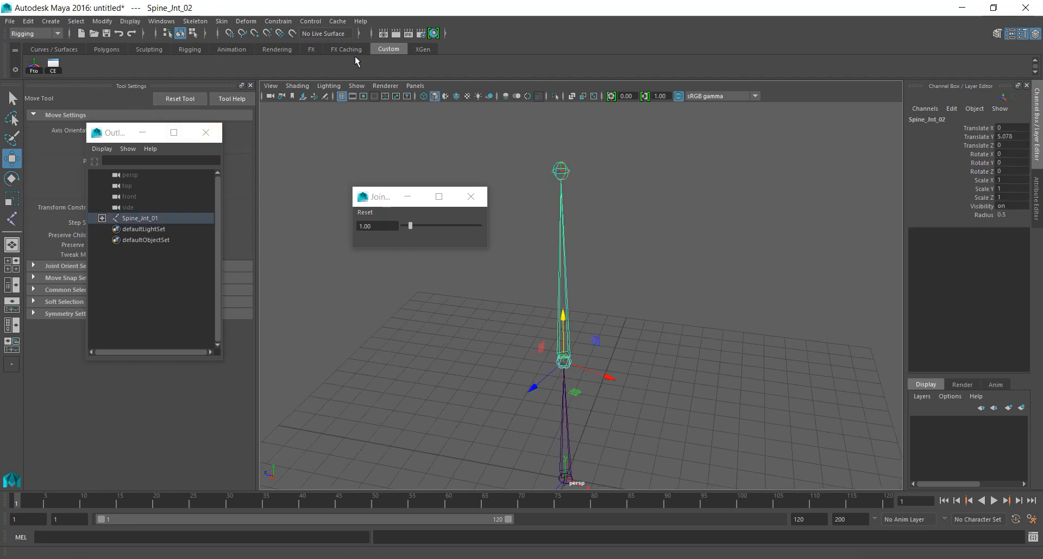
pyautogui.click(127, 23)
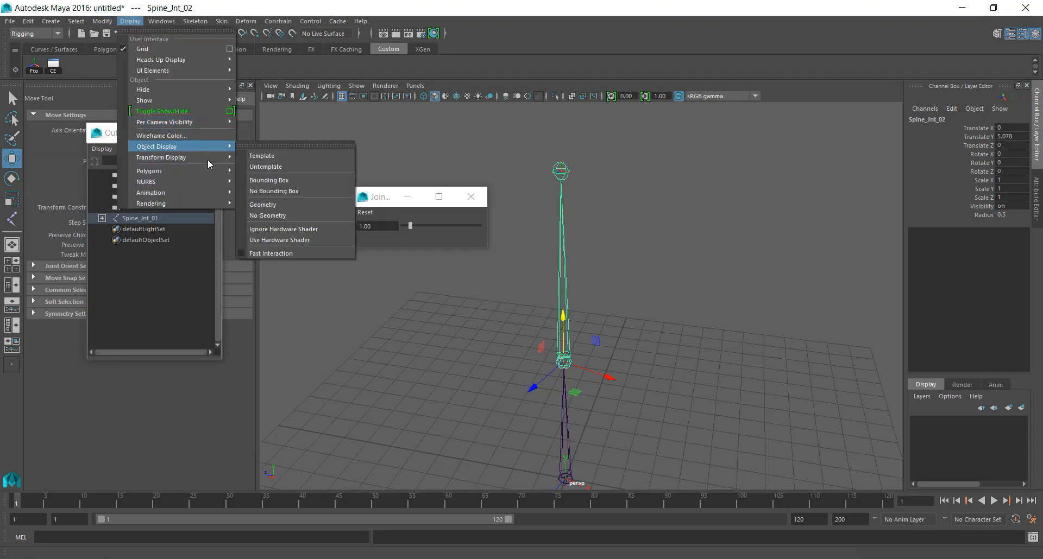
pyautogui.moveTo(207, 158)
pyautogui.keyDown('ctrl'); pyautogui.keyDown('shift'); pyautogui.click(276, 169); pyautogui.keyUp('shift'); pyautogui.keyUp('ctrl')
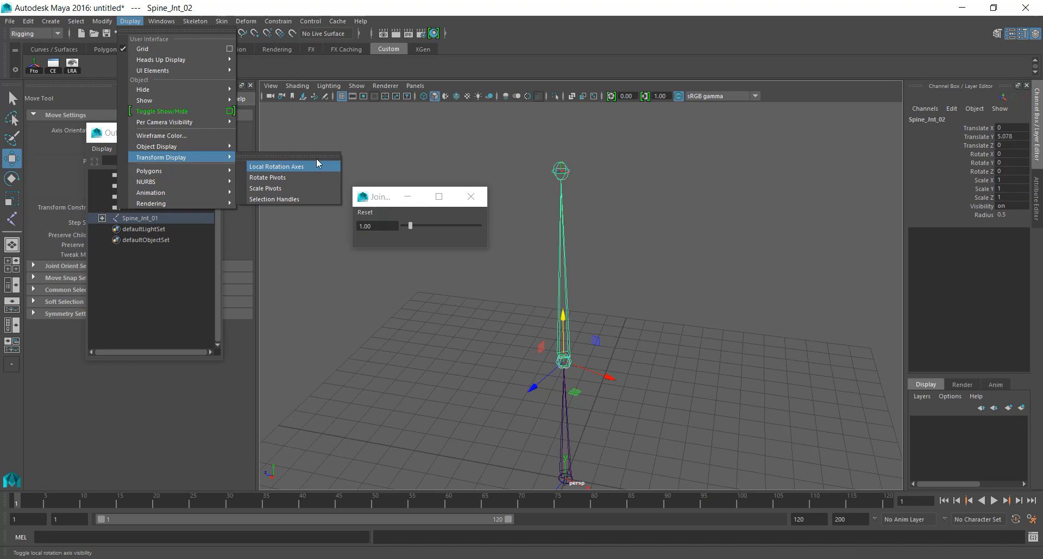
pyautogui.click(514, 58)
# Display the local rotation axes of the middle joint Spine_Jnt_02 and the tip joint Spine_Jnt_03, and clear the selection.
pyautogui.click(72, 66)
pyautogui.click(584, 357)
pyautogui.scroll(-2, 590, 387)
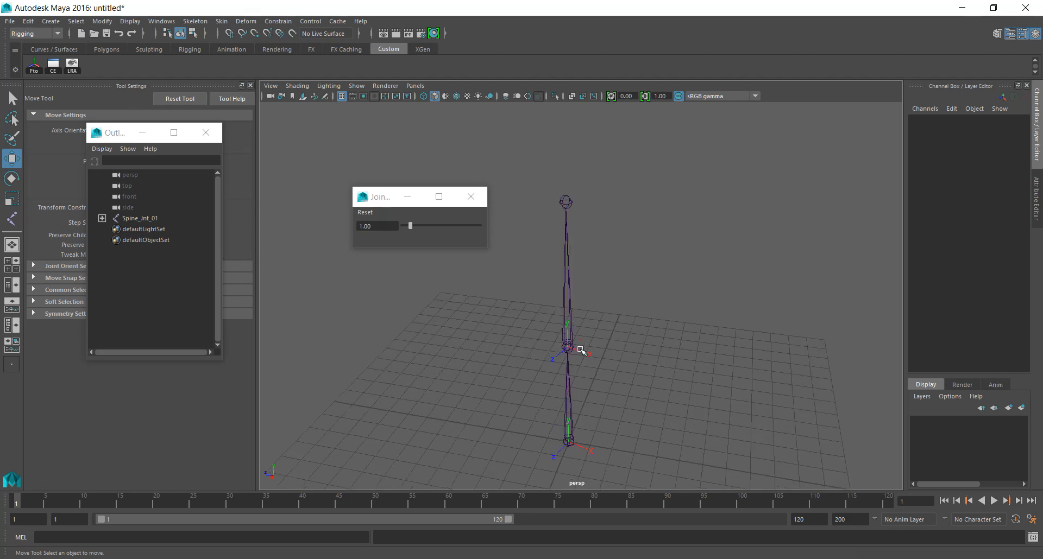
pyautogui.click(565, 202)
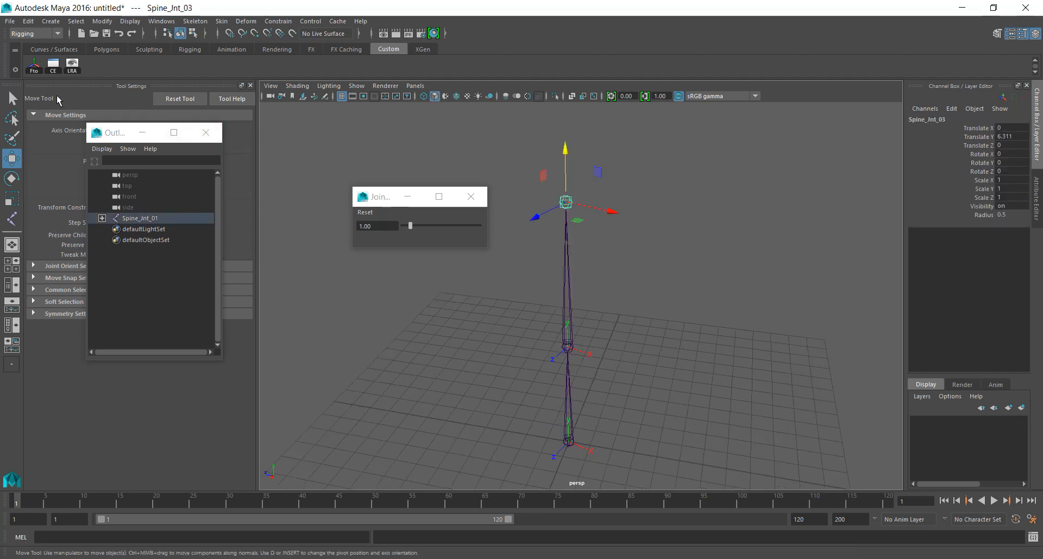
pyautogui.click(72, 65)
pyautogui.click(771, 328)
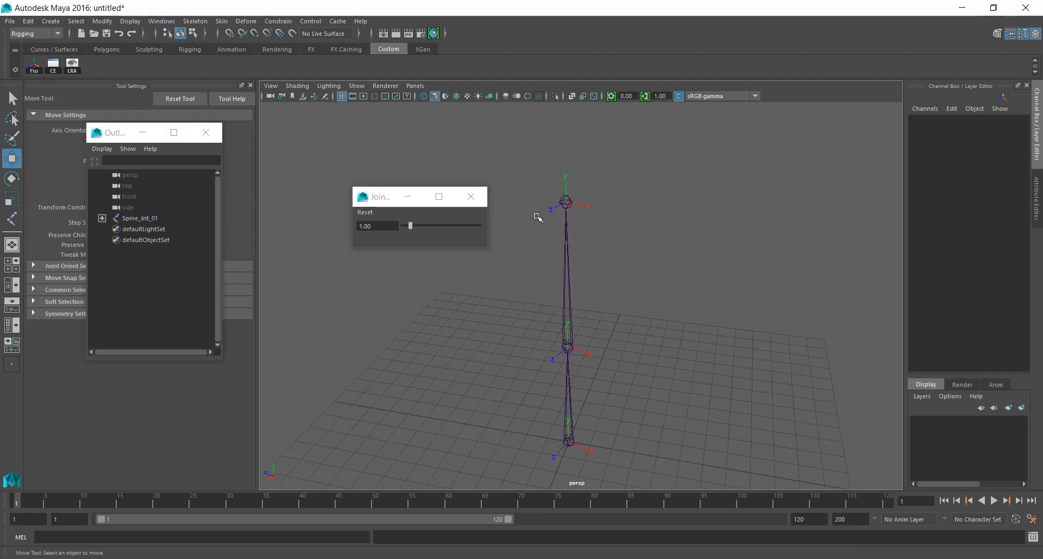
# Select the root joint Spine_Jnt_01 and examine its attributes in the Attribute Editor alongside its local rotation axes.
pyautogui.scroll(-3, 542, 226)
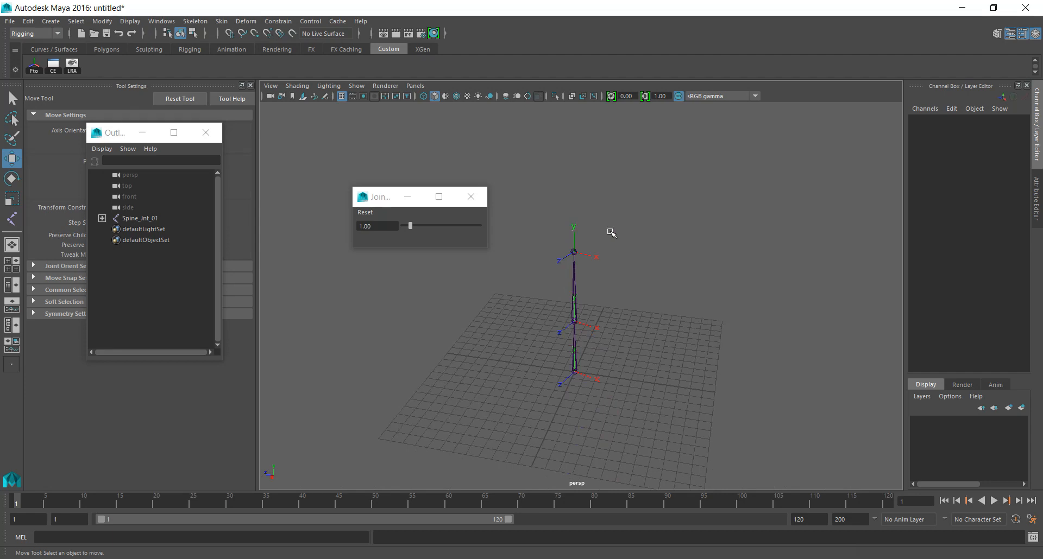
pyautogui.keyDown('alt'); pyautogui.moveTo(611, 233); pyautogui.dragTo(608, 370); pyautogui.keyUp('alt')
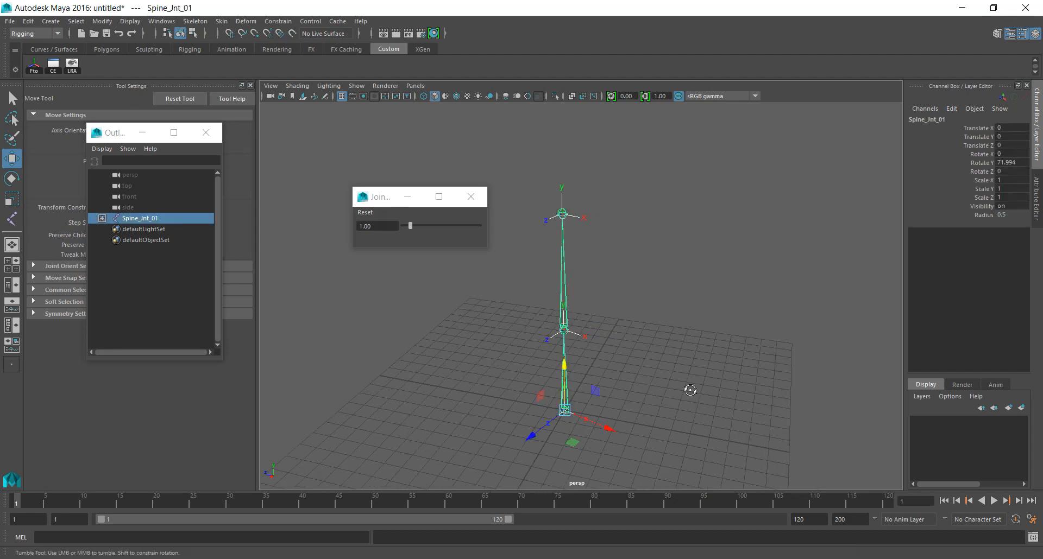
pyautogui.hotkey('ctrl', 'a')
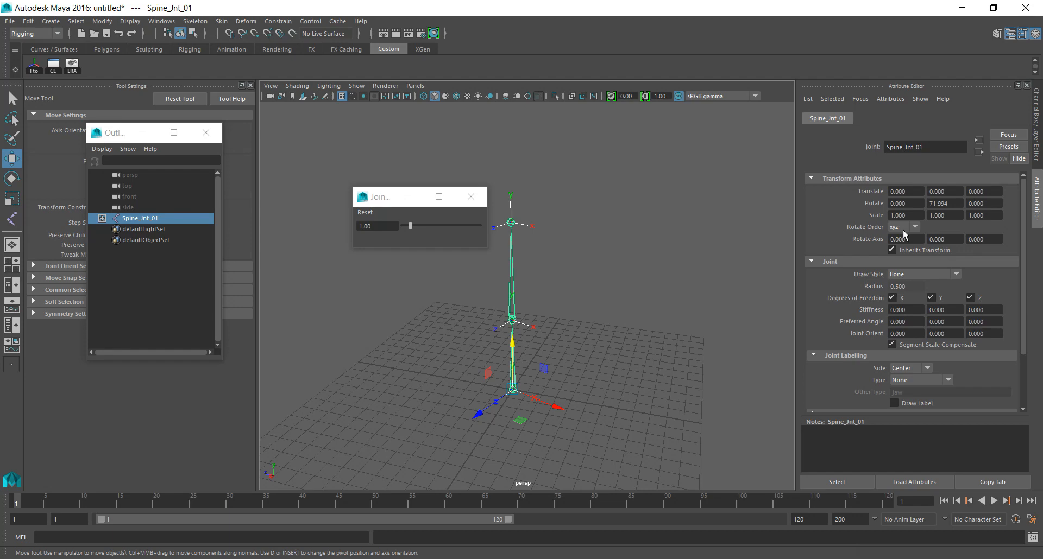
pyautogui.scroll(3, 500, 406)
pyautogui.keyDown('alt'); pyautogui.moveTo(545, 412); pyautogui.dragTo(624, 308, button='middle'); pyautogui.keyUp('alt')
pyautogui.scroll(5, 616, 339)
pyautogui.keyDown('alt'); pyautogui.moveTo(663, 364); pyautogui.dragTo(659, 348); pyautogui.keyUp('alt')
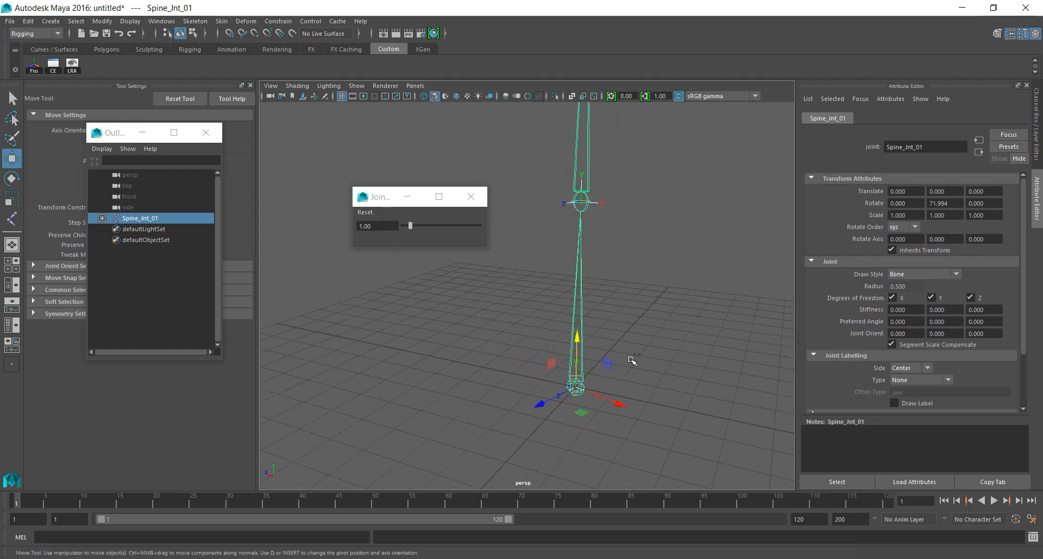
# Move the Outliner clear of the tool settings and review the Move tool's axis orientation choices.
pyautogui.click(701, 313)
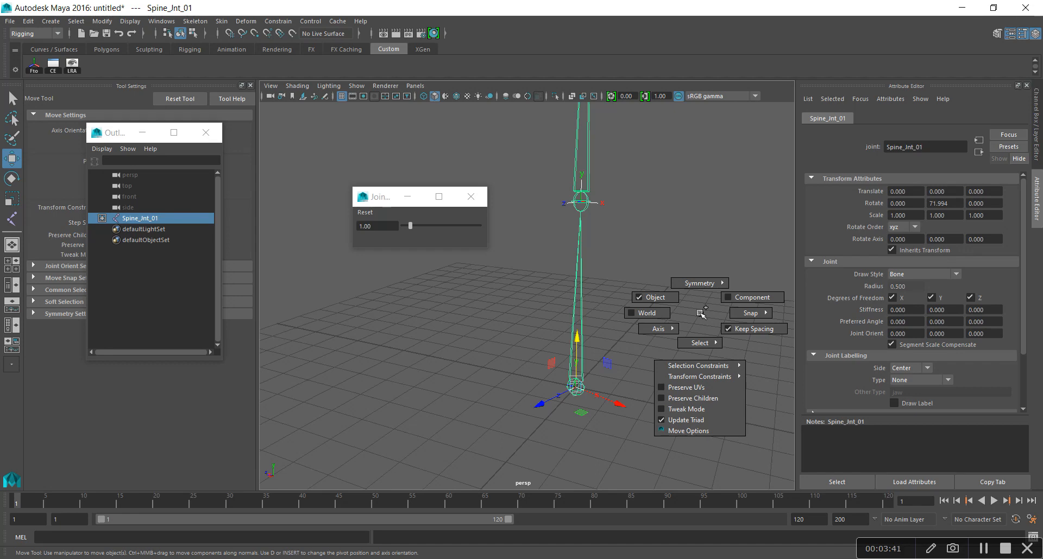
pyautogui.moveTo(700, 313); pyautogui.dragTo(654, 375)
pyautogui.click(653, 374)
pyautogui.moveTo(516, 305); pyautogui.dragTo(592, 331)
pyautogui.moveTo(114, 131); pyautogui.dragTo(301, 312)
pyautogui.click(107, 129)
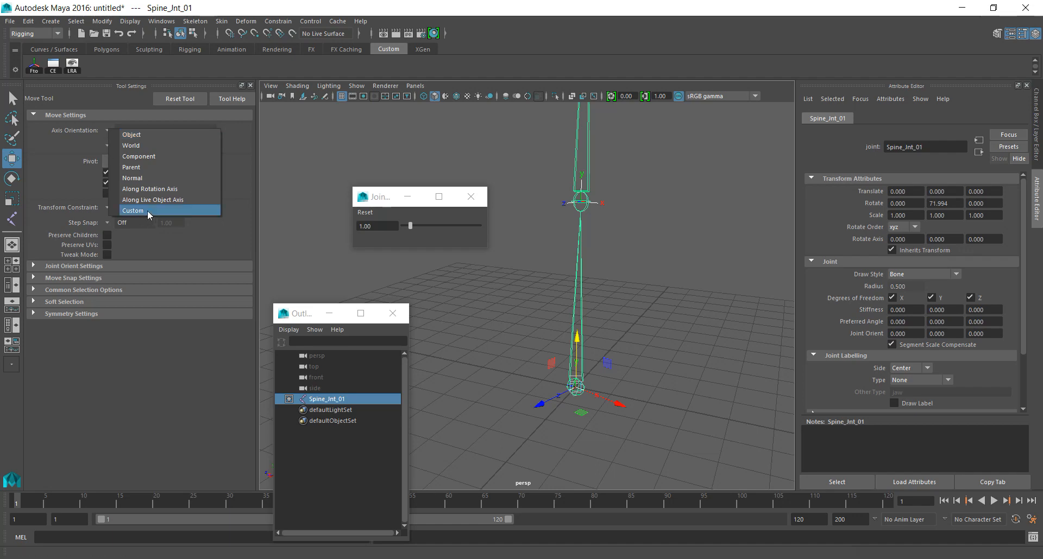
pyautogui.click(60, 146)
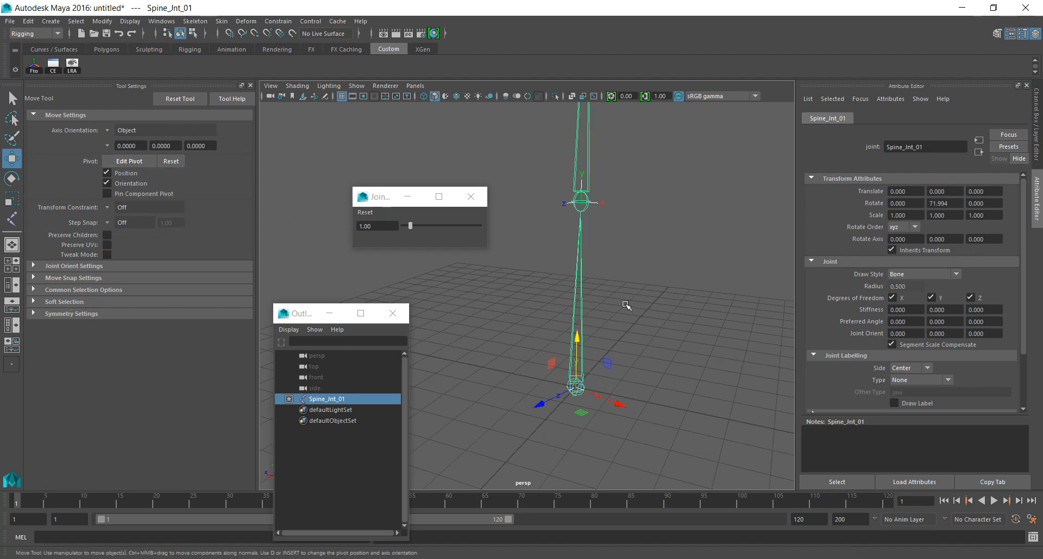
# Examine the Move tool's snapping options and its custom axis options for the root joint.
pyautogui.keyDown('alt'); pyautogui.moveTo(626, 306); pyautogui.dragTo(619, 328, button='middle'); pyautogui.keyUp('alt')
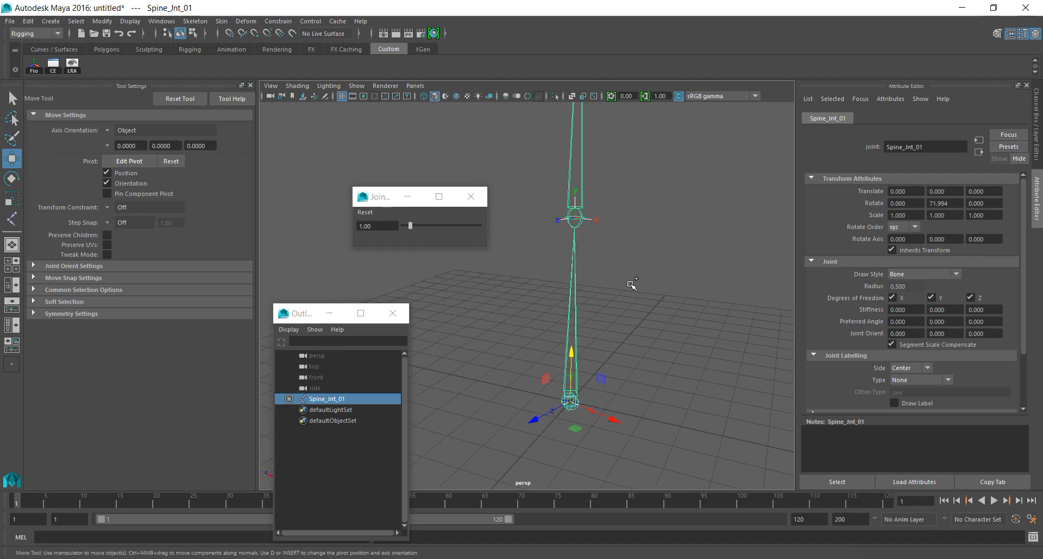
pyautogui.click(587, 268)
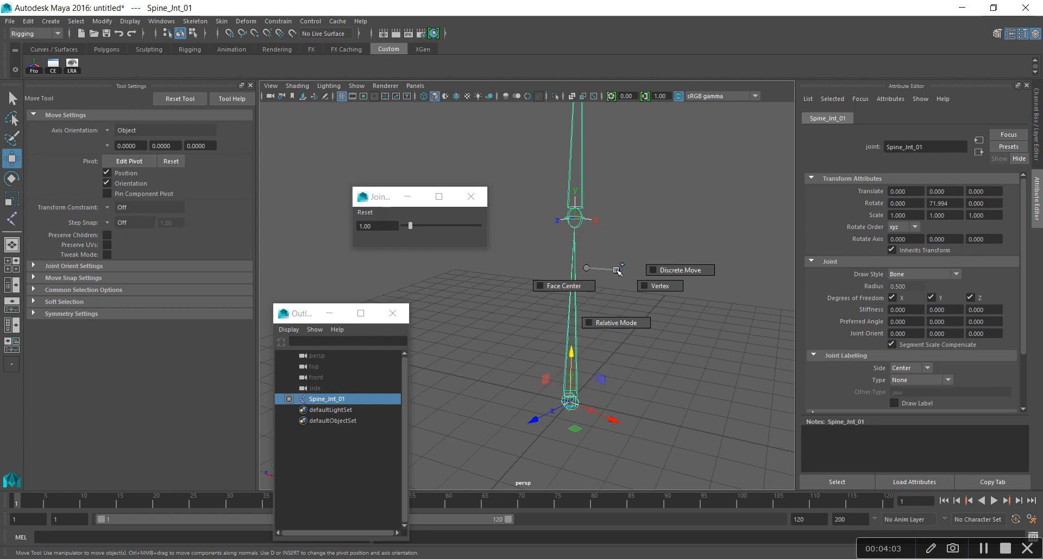
pyautogui.click(617, 270)
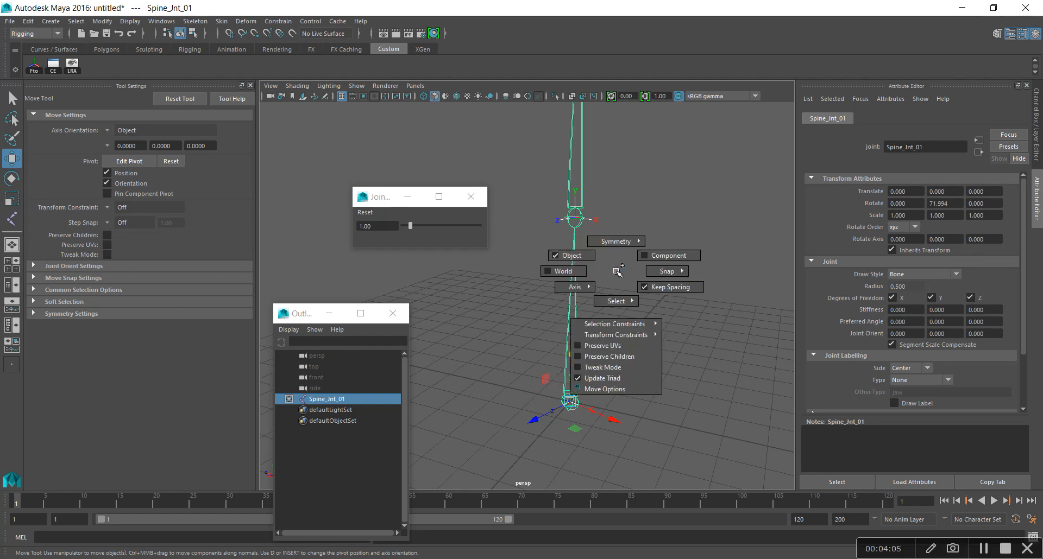
pyautogui.moveTo(615, 271); pyautogui.dragTo(621, 299)
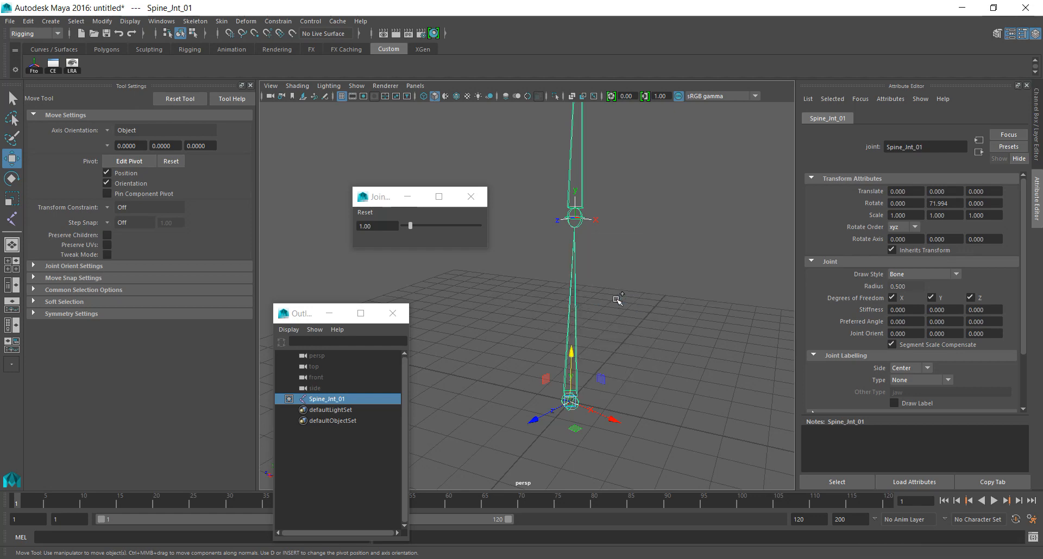
pyautogui.click(596, 247)
pyautogui.click(566, 263)
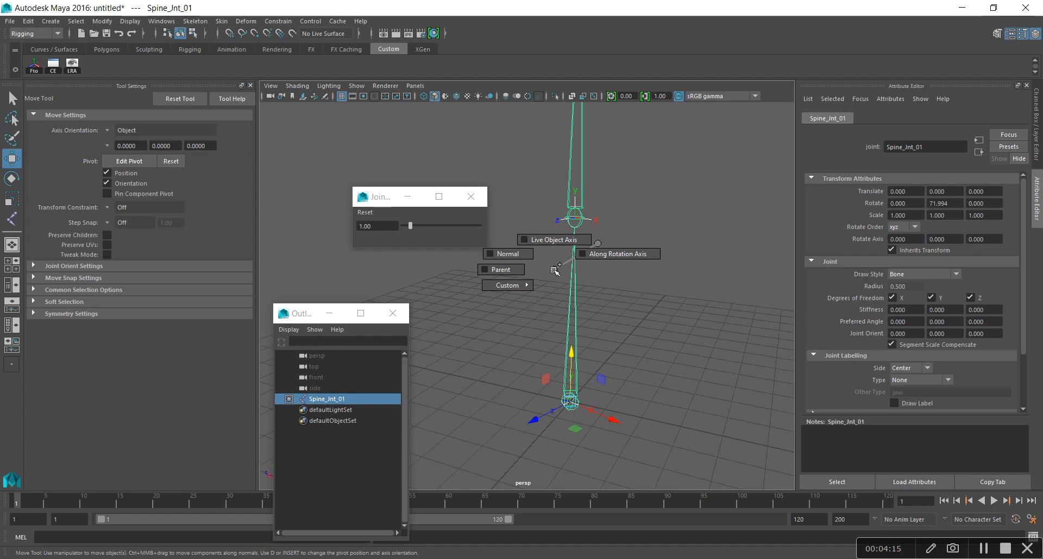
pyautogui.click(501, 288)
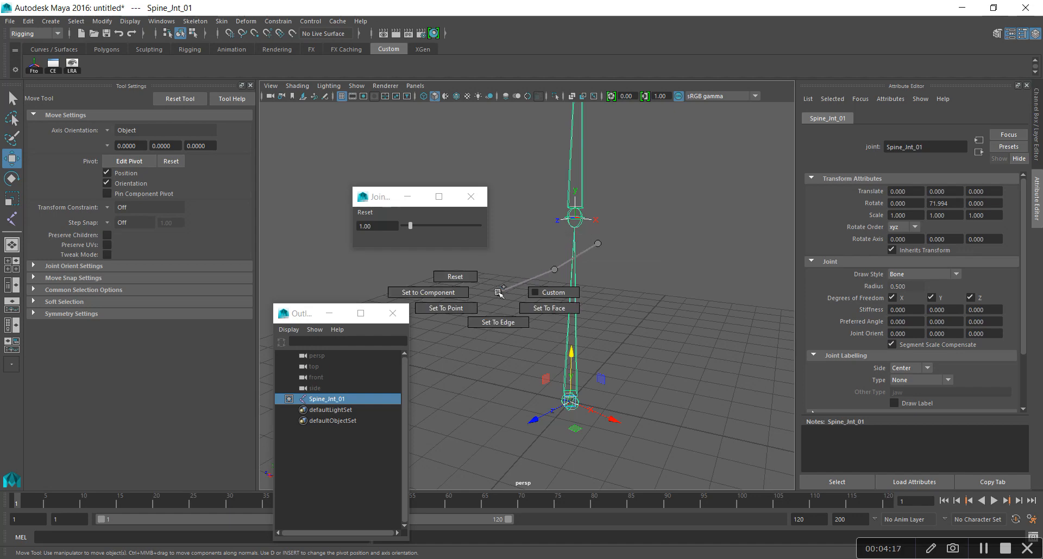
pyautogui.click(498, 292)
pyautogui.keyDown('alt'); pyautogui.moveTo(632, 317); pyautogui.dragTo(630, 326); pyautogui.keyUp('alt')
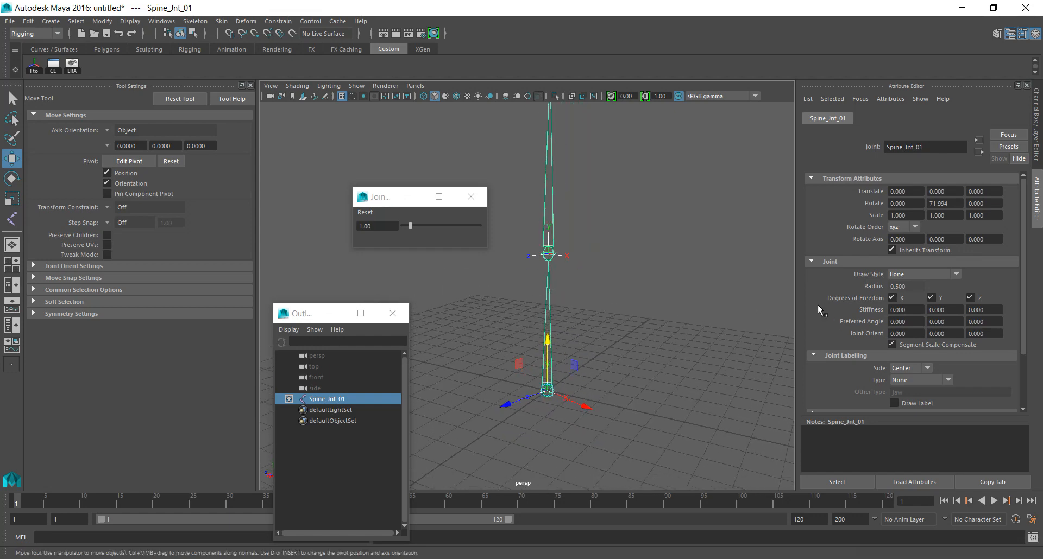
# Switch back to the Channel Box and expand the Move tool's Joint Orient Settings.
pyautogui.hotkey('ctrl', 'a')
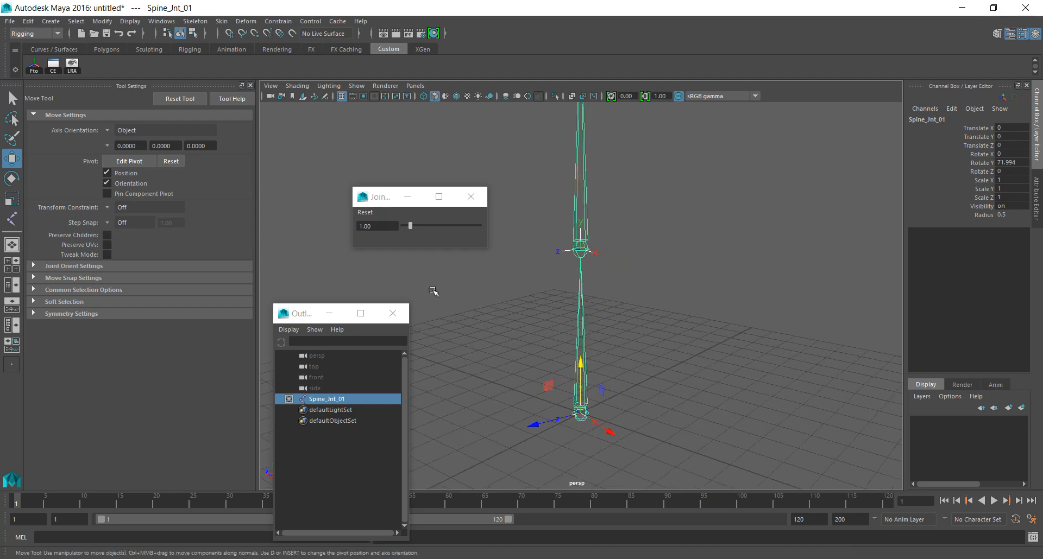
pyautogui.click(36, 268)
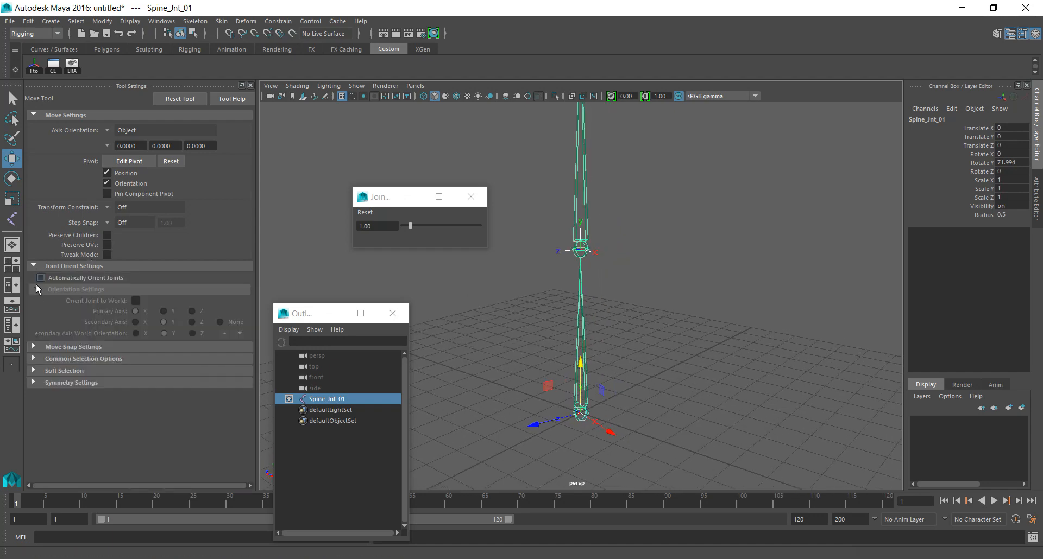
pyautogui.click(68, 360)
pyautogui.click(69, 360)
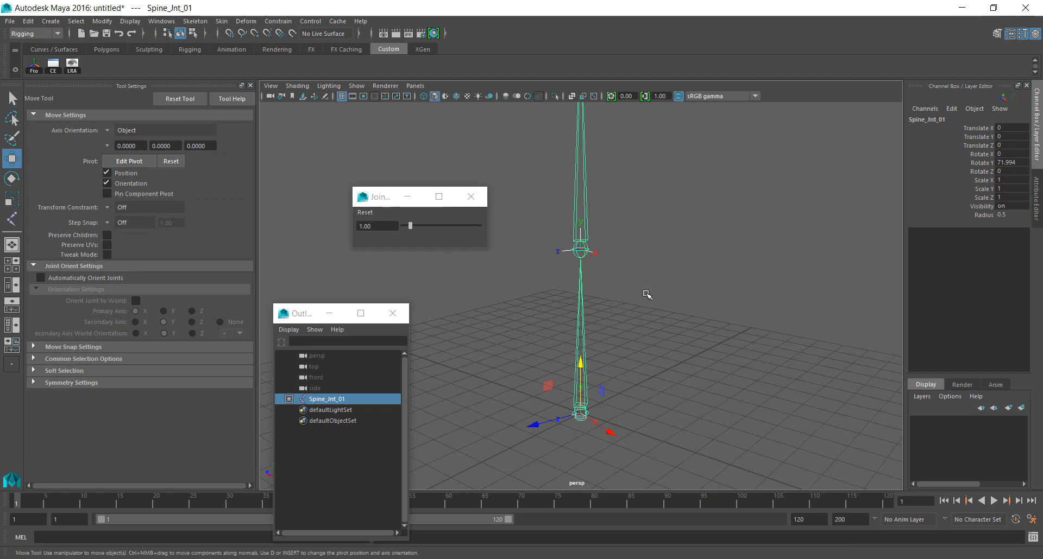
# Activate the Rotate tool on the root joint and set its axis orientation to Gimbal.
pyautogui.keyDown('alt'); pyautogui.moveTo(620, 356); pyautogui.dragTo(607, 352); pyautogui.keyUp('alt')
pyautogui.press('e')
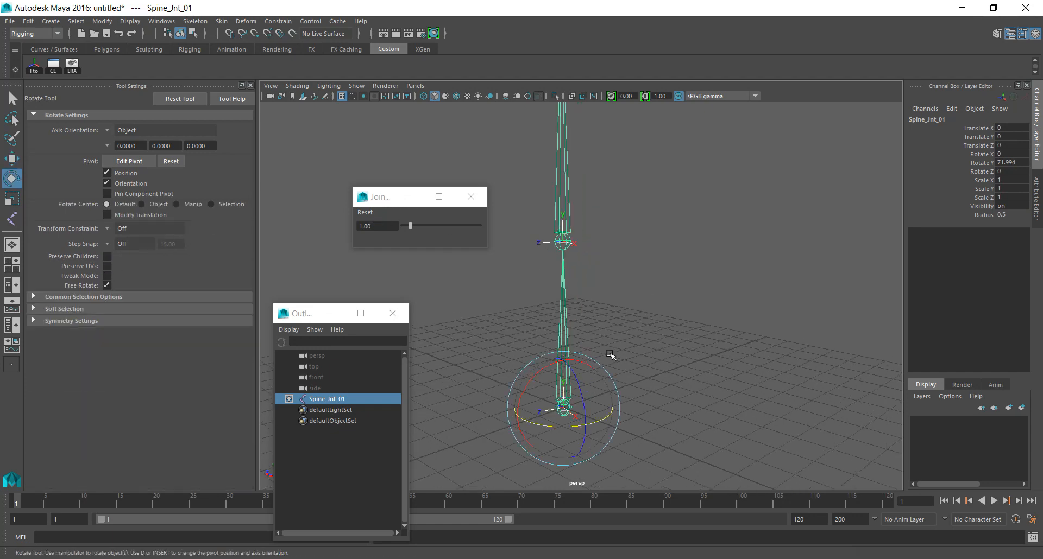
pyautogui.keyDown('alt'); pyautogui.moveTo(614, 358); pyautogui.dragTo(604, 336, button='middle'); pyautogui.keyUp('alt')
pyautogui.keyDown('alt'); pyautogui.moveTo(594, 339); pyautogui.dragTo(600, 341); pyautogui.keyUp('alt')
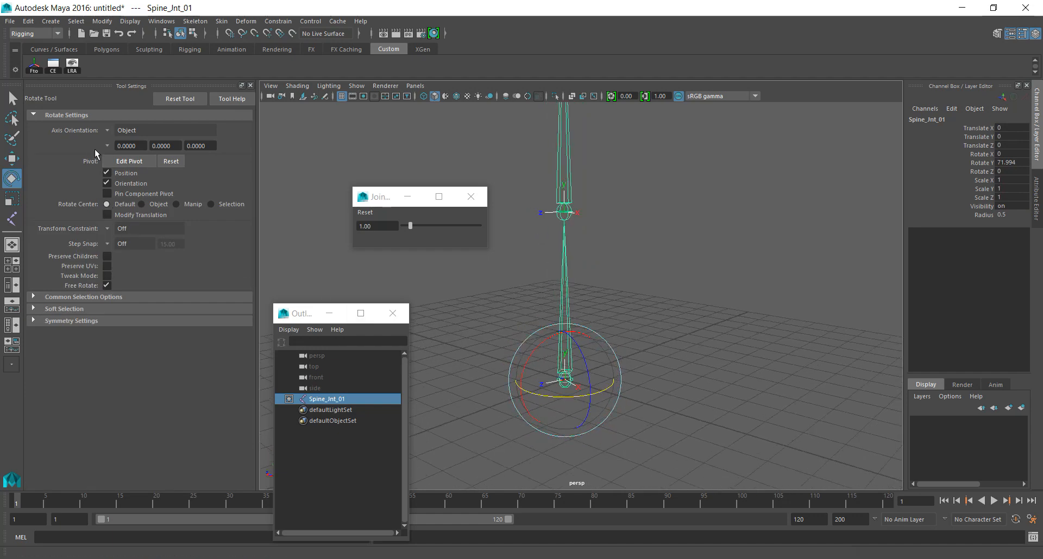
pyautogui.click(106, 131)
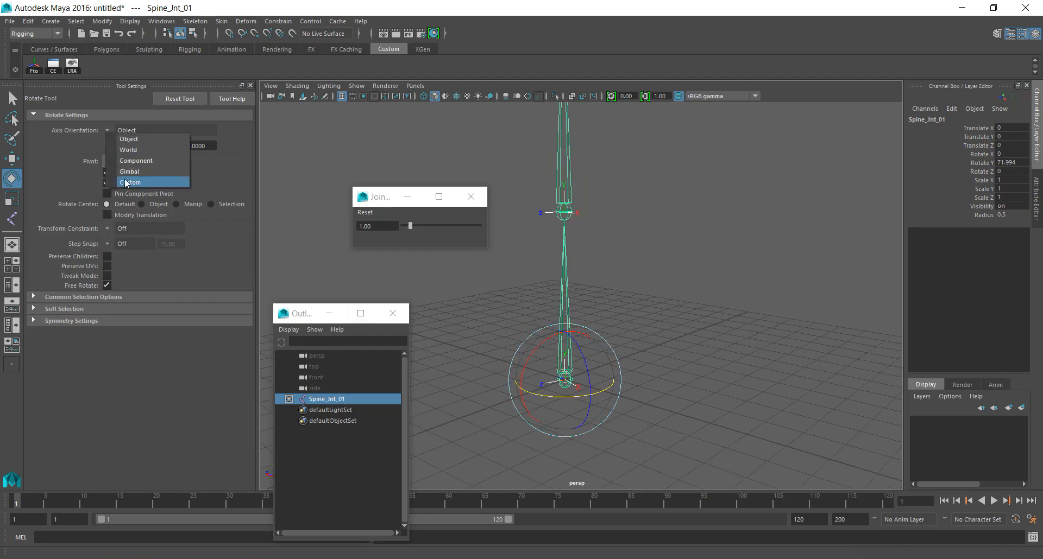
pyautogui.click(138, 171)
# Examine the root joint's gimbal rotation handles up close with its attributes shown in the Attribute Editor.
pyautogui.keyDown('alt'); pyautogui.moveTo(714, 367); pyautogui.dragTo(594, 299); pyautogui.keyUp('alt')
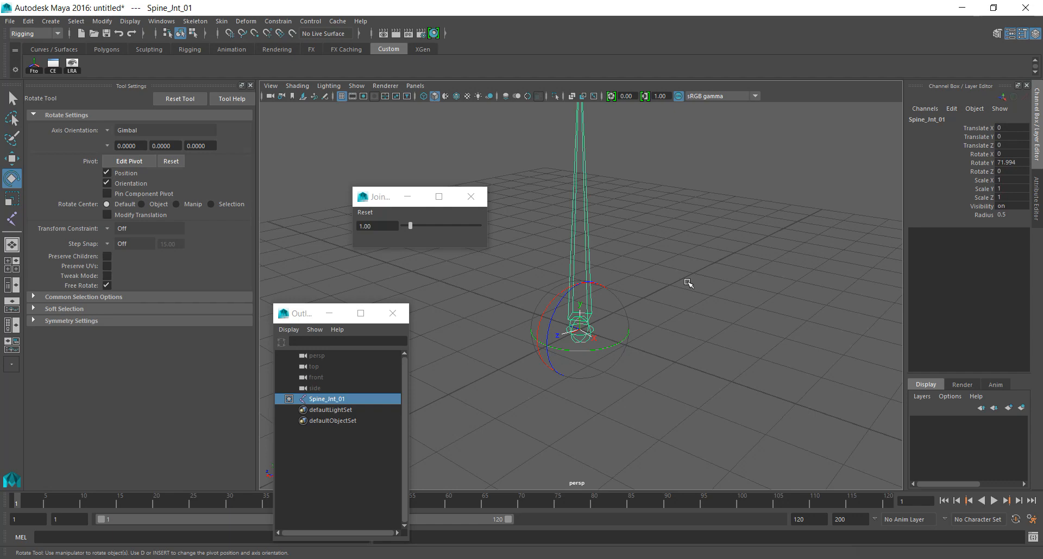
pyautogui.keyDown('alt'); pyautogui.moveTo(652, 279); pyautogui.dragTo(657, 287, button='middle'); pyautogui.keyUp('alt')
pyautogui.scroll(3, 621, 355)
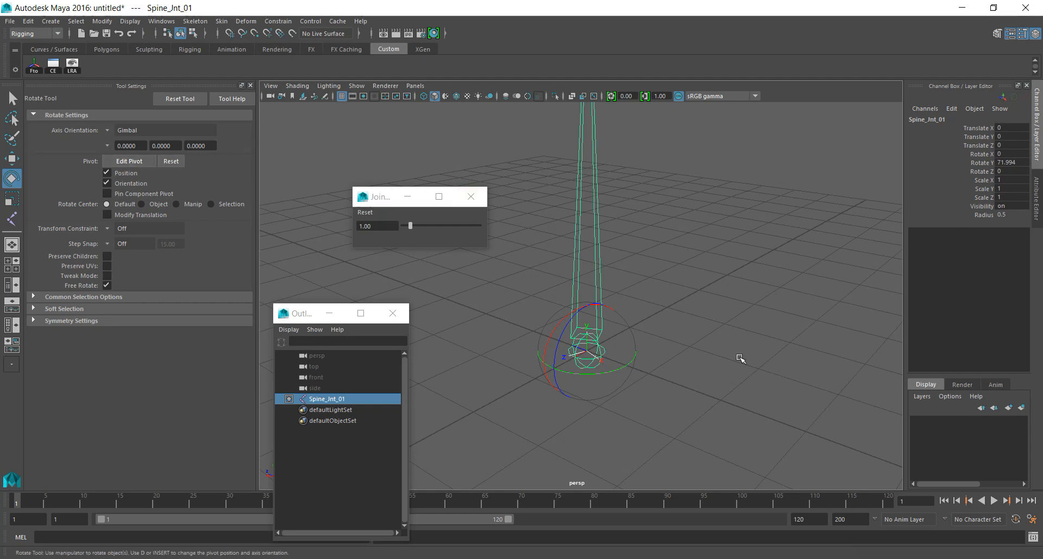
pyautogui.click(1031, 213)
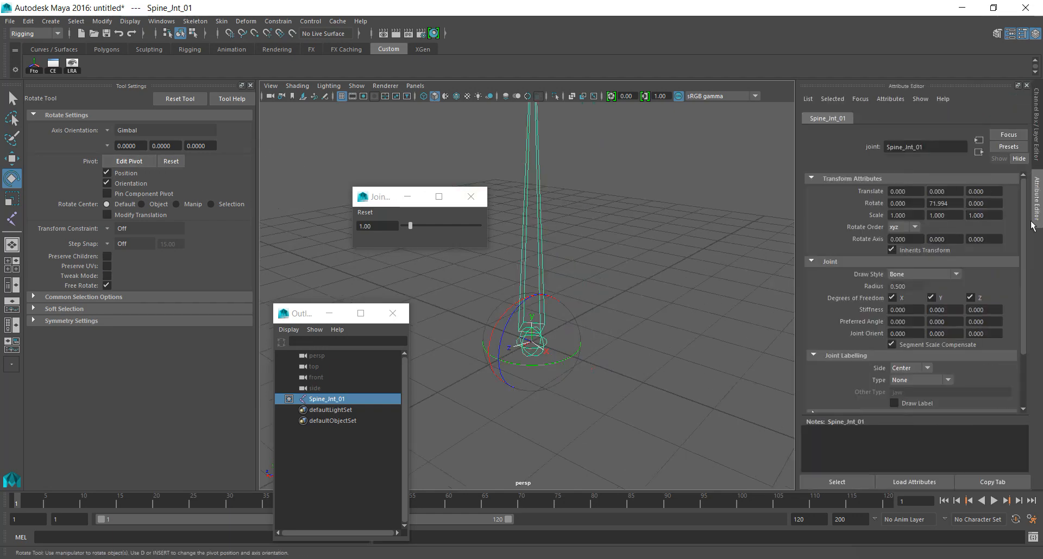
pyautogui.scroll(3, 583, 377)
pyautogui.keyDown('alt'); pyautogui.moveTo(581, 375); pyautogui.dragTo(560, 296); pyautogui.keyUp('alt')
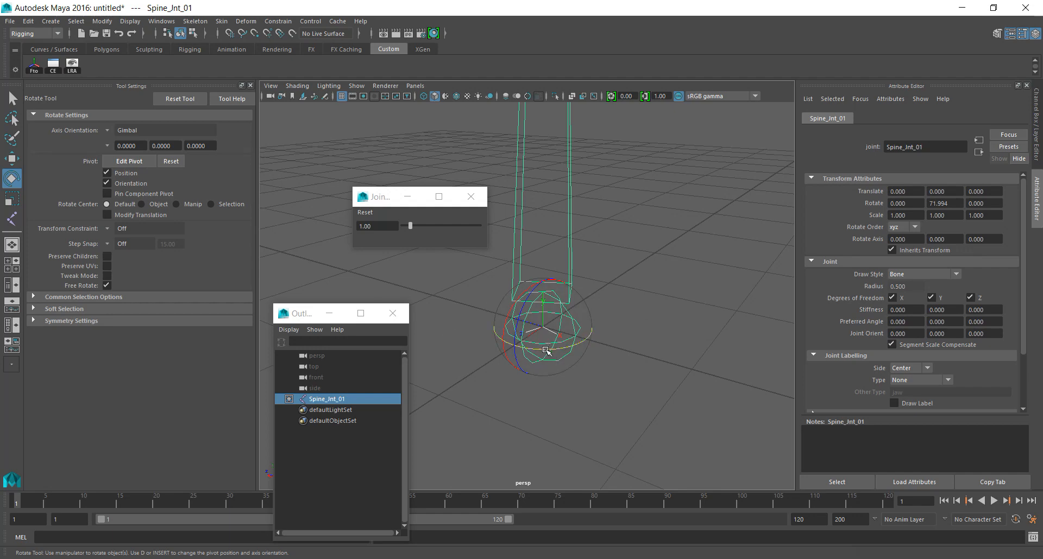
# Rotate the root joint Spine_Jnt_01 back and forth about Y with the gimbal handles, ending at about 61 degrees.
pyautogui.moveTo(549, 351)
pyautogui.mouseDown()
pyautogui.moveTo(560, 354)
pyautogui.moveTo(543, 342)
pyautogui.moveTo(564, 346)
pyautogui.mouseUp()
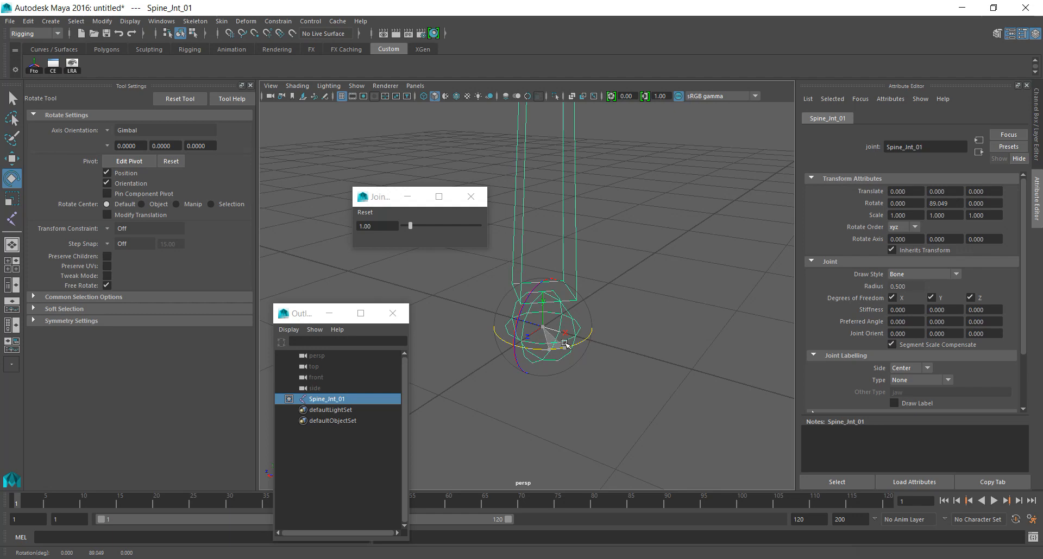
pyautogui.moveTo(564, 343); pyautogui.dragTo(546, 320)
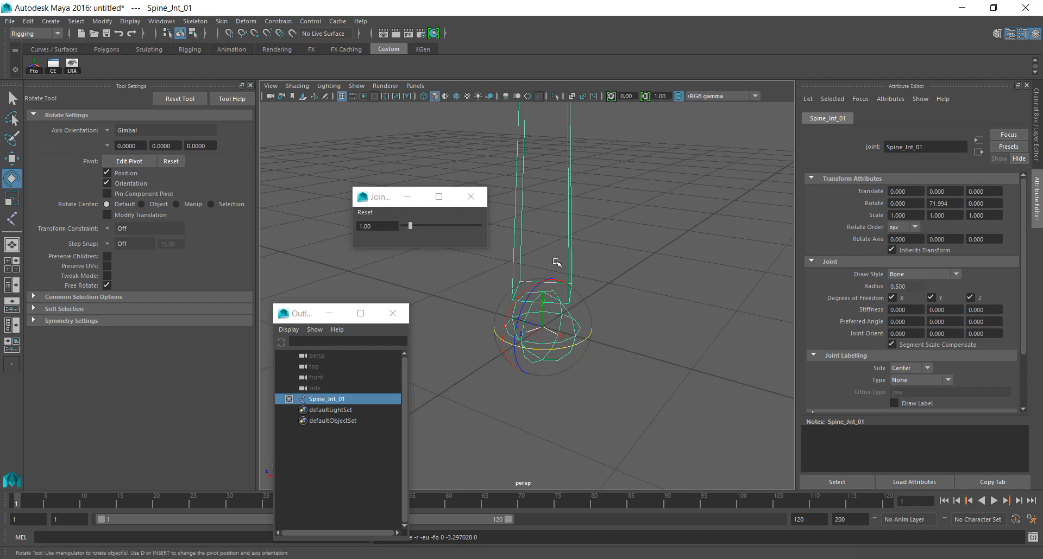
pyautogui.scroll(3, 555, 357)
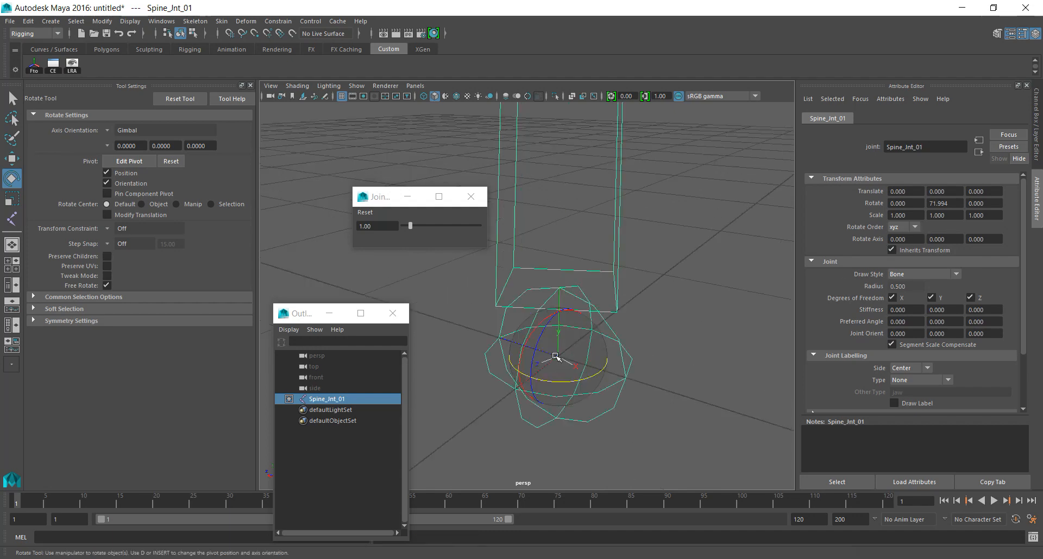
pyautogui.keyDown('alt'); pyautogui.moveTo(595, 396); pyautogui.dragTo(546, 369); pyautogui.keyUp('alt')
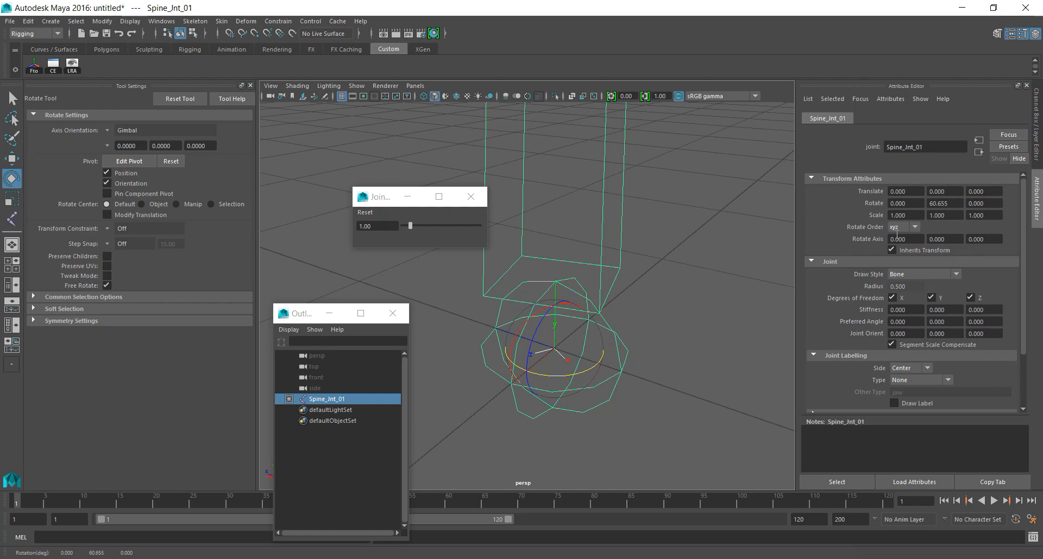
pyautogui.keyDown('alt'); pyautogui.moveTo(587, 396); pyautogui.dragTo(611, 344, button='middle'); pyautogui.keyUp('alt')
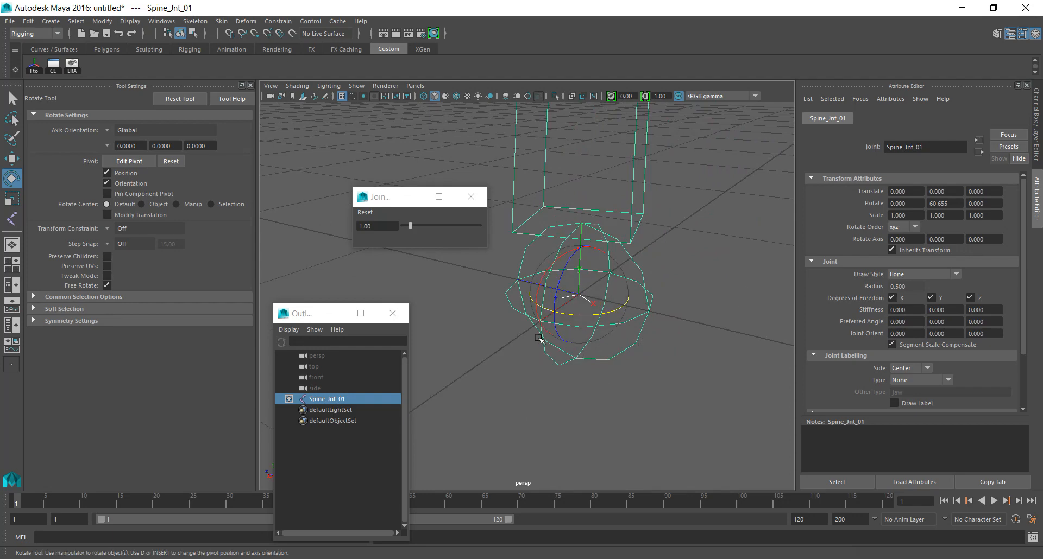
# Rotate the root joint about X to about 9 degrees and about Z to about -2 degrees with the gimbal handles.
pyautogui.click(525, 371)
pyautogui.click(548, 288)
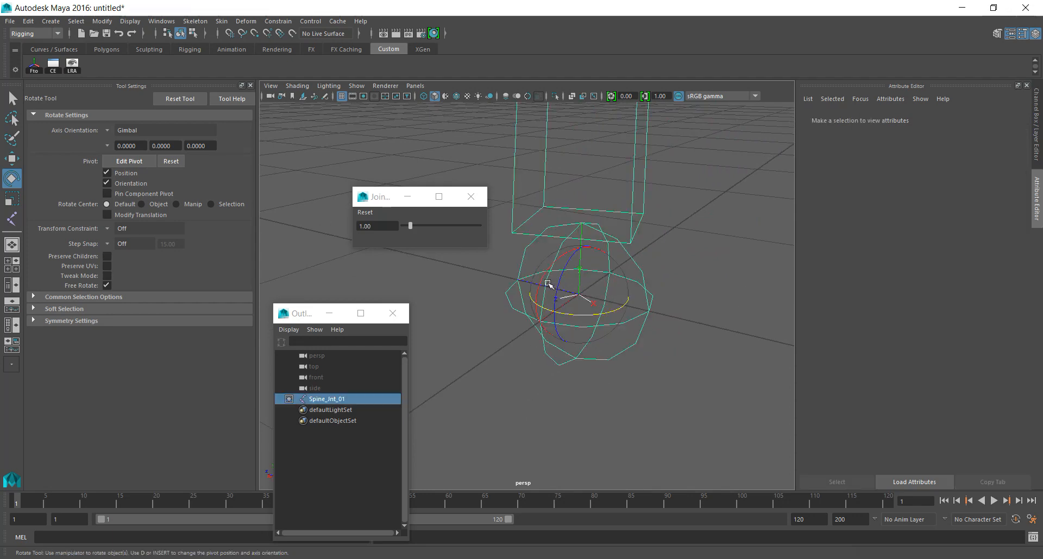
pyautogui.moveTo(543, 275)
pyautogui.mouseDown()
pyautogui.moveTo(542, 296)
pyautogui.moveTo(543, 284)
pyautogui.mouseUp()
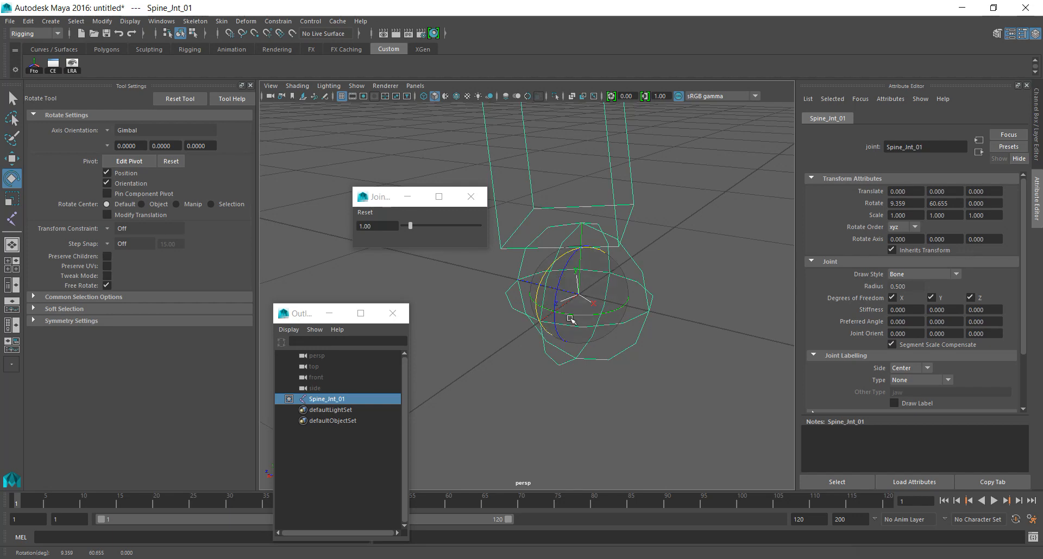
pyautogui.moveTo(546, 271); pyautogui.dragTo(577, 261)
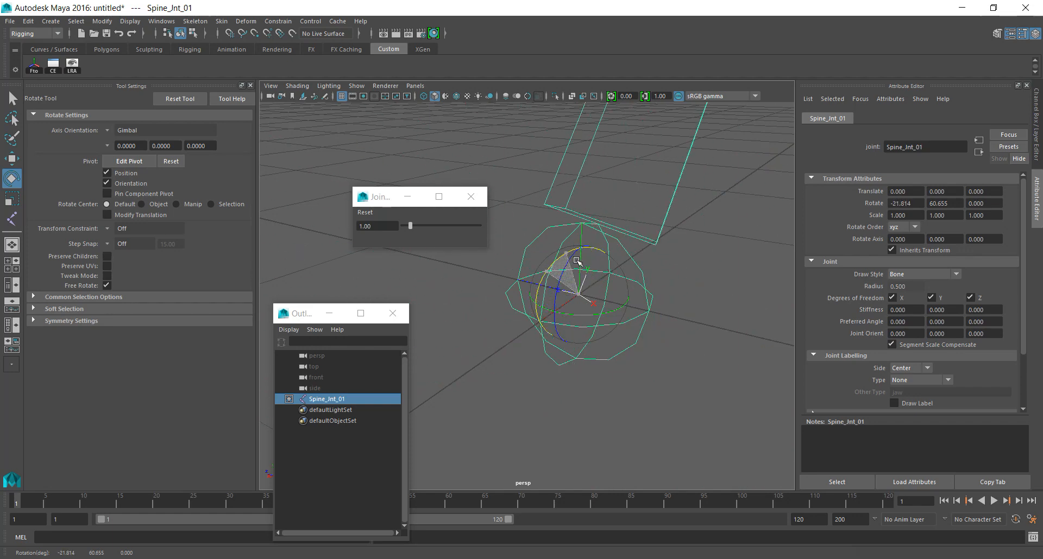
pyautogui.moveTo(577, 262); pyautogui.dragTo(682, 210)
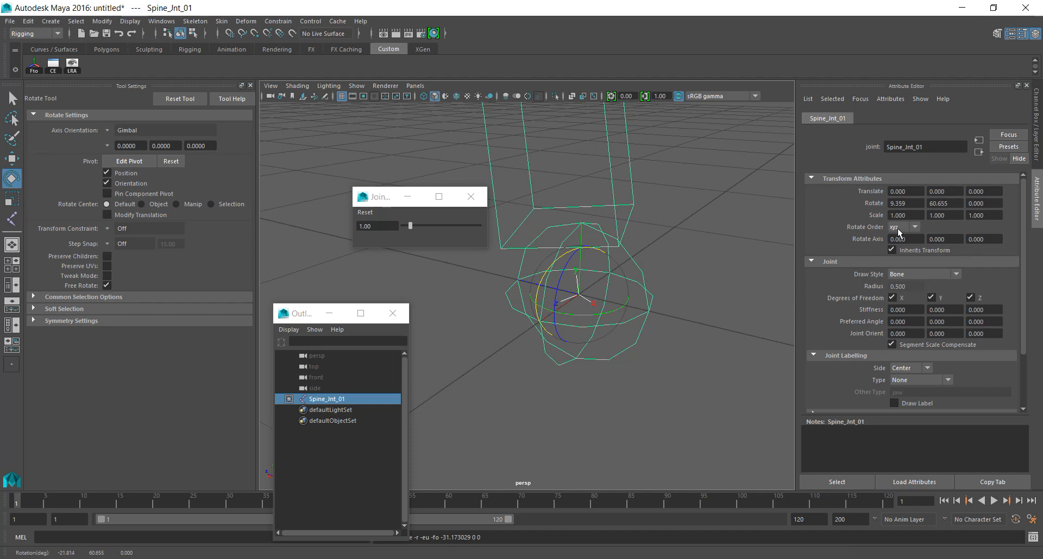
pyautogui.moveTo(562, 282); pyautogui.dragTo(573, 290)
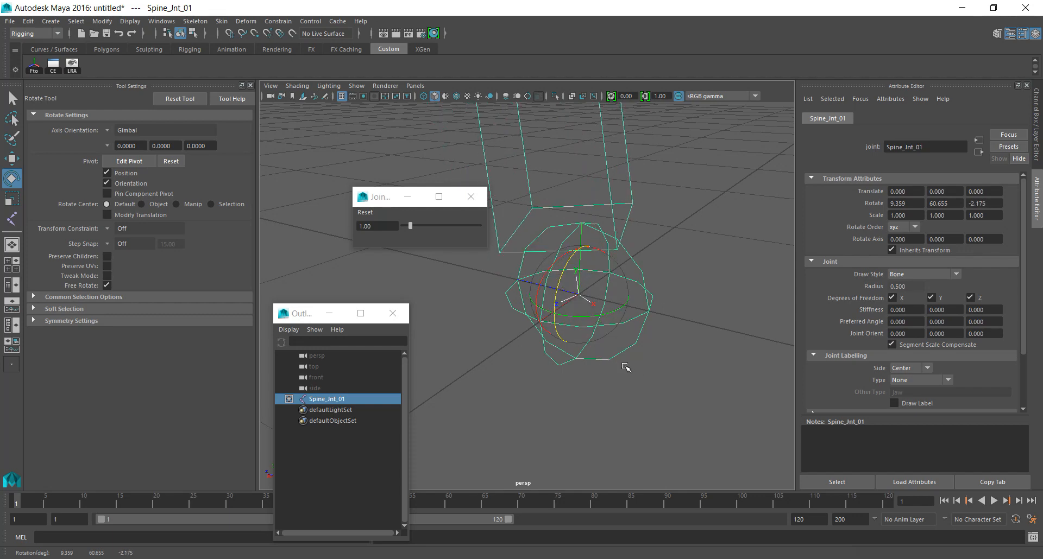
pyautogui.moveTo(557, 290); pyautogui.dragTo(565, 315)
# Examine the root joint's Display and Joint Labelling attributes, including the Visibility setting, Show Manip Default and label Type options.
pyautogui.scroll(-2, 840, 353)
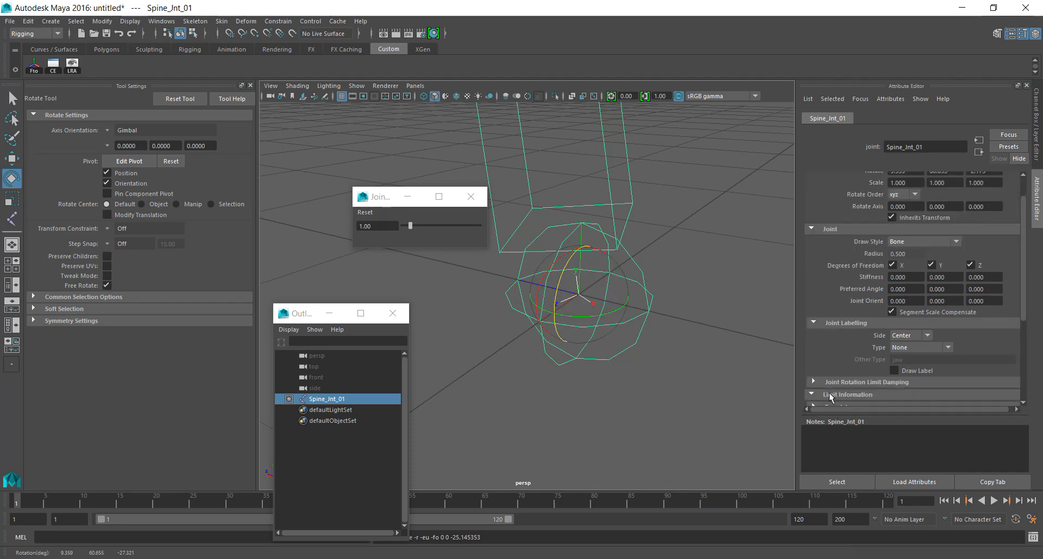
pyautogui.scroll(-2, 820, 315)
pyautogui.click(839, 363)
pyautogui.scroll(-4, 839, 353)
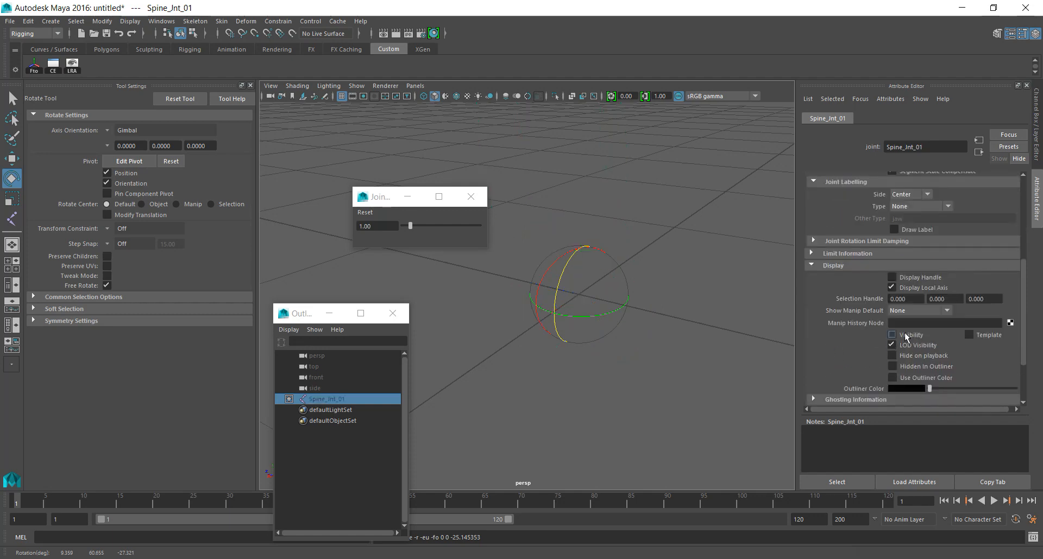
pyautogui.scroll(-3, 842, 334)
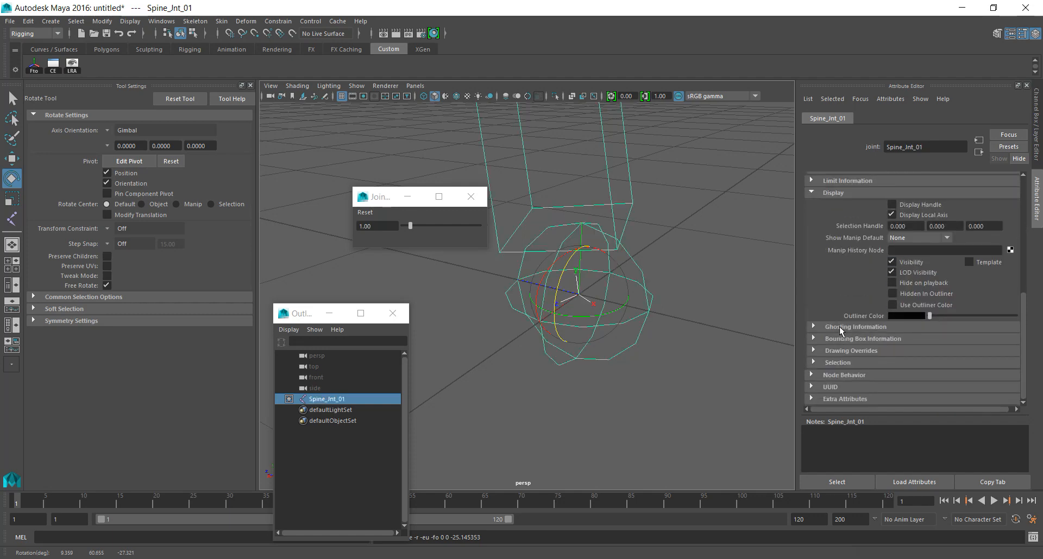
pyautogui.click(937, 237)
pyautogui.click(937, 236)
pyautogui.scroll(5, 842, 266)
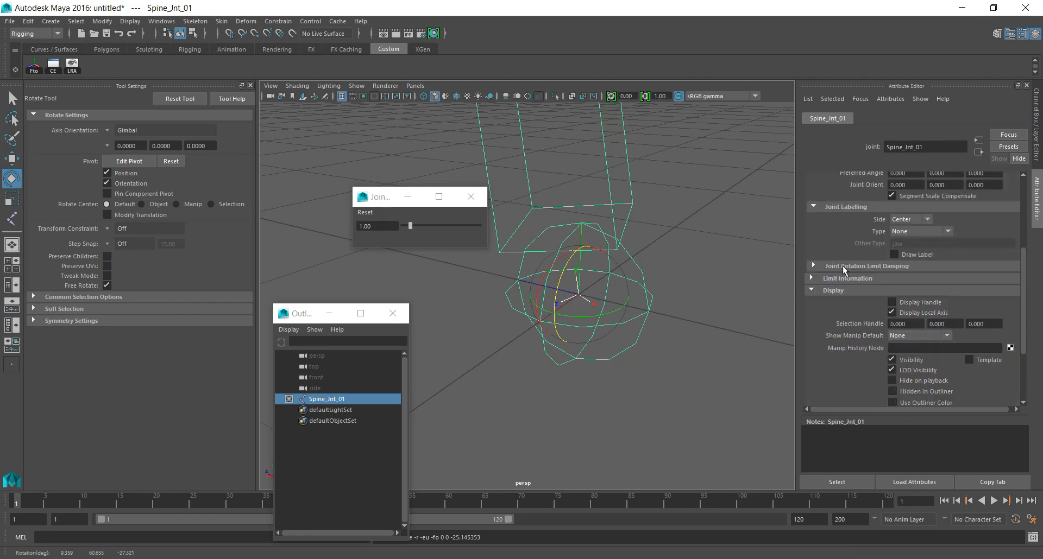
pyautogui.click(924, 263)
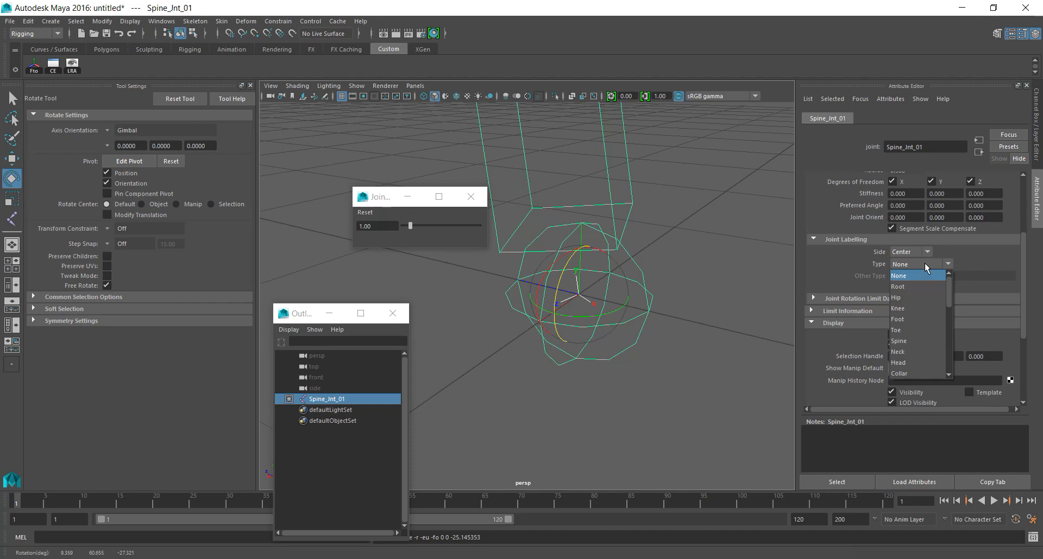
pyautogui.click(924, 263)
pyautogui.scroll(4, 880, 274)
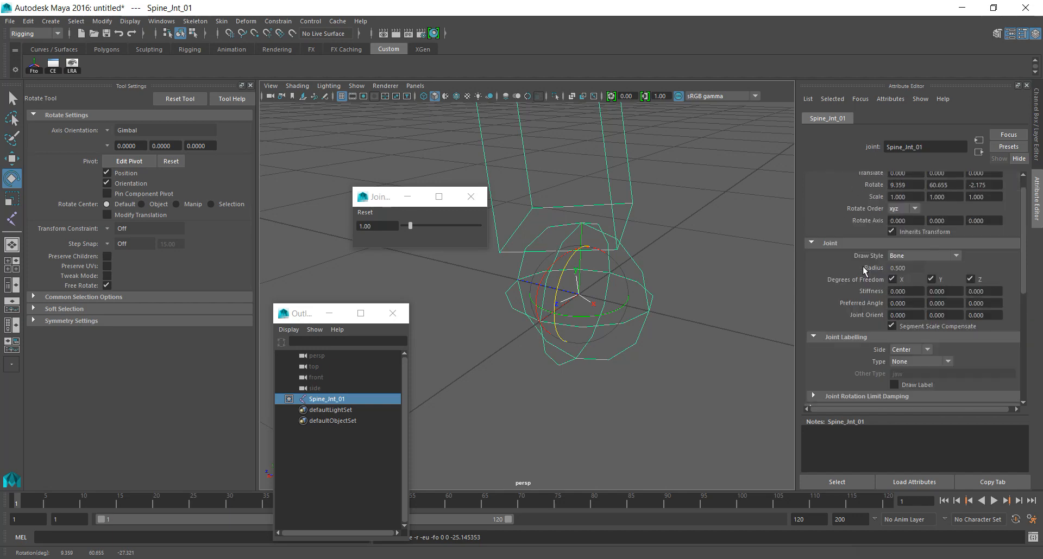
pyautogui.scroll(-5, 565, 327)
pyautogui.scroll(4, 598, 301)
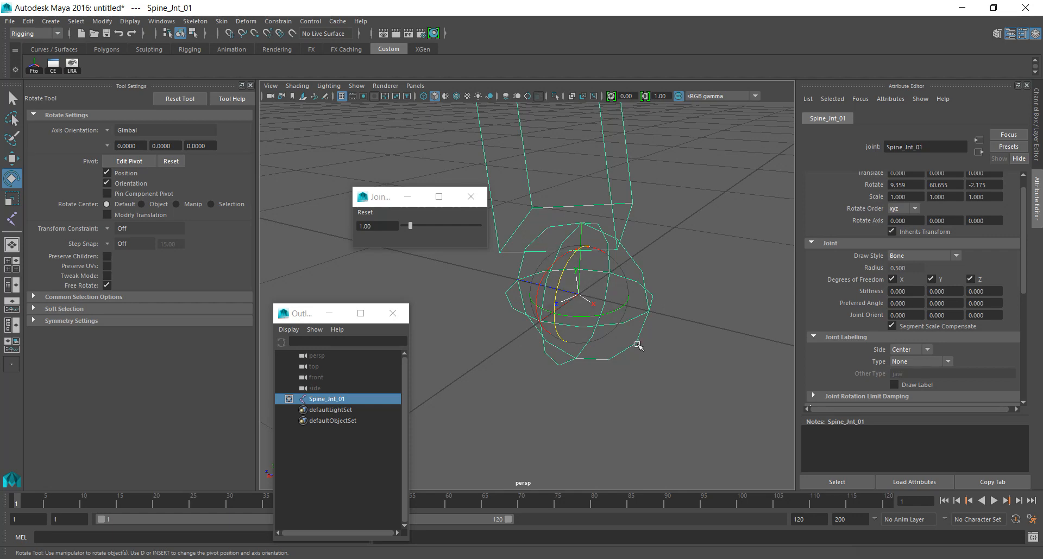
# Set the root joint's Draw Style to None, then deselect it and check how the whole chain is drawn.
pyautogui.click(664, 393)
pyautogui.click(630, 311)
pyautogui.click(947, 255)
pyautogui.click(918, 290)
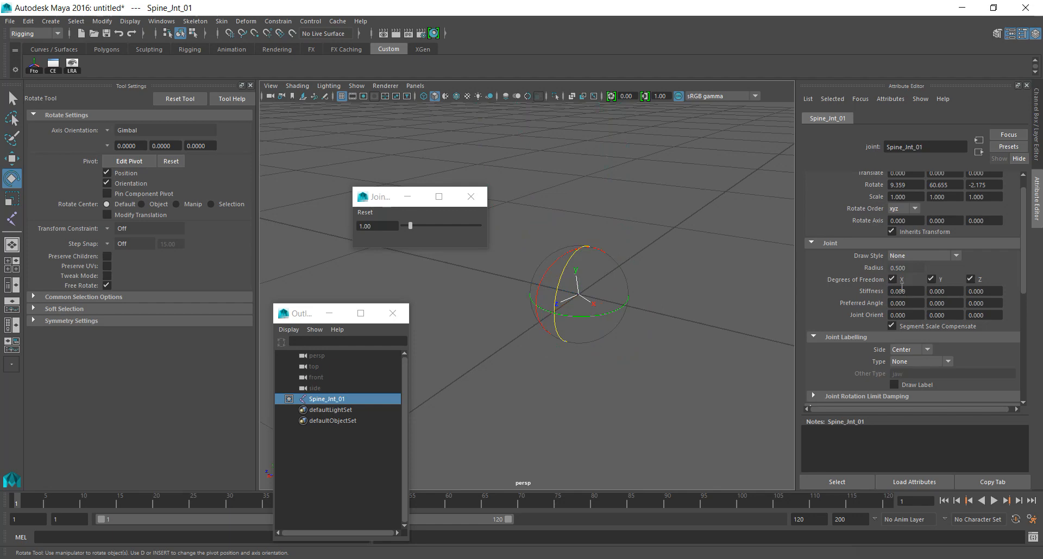
pyautogui.click(621, 327)
pyautogui.scroll(-8, 627, 344)
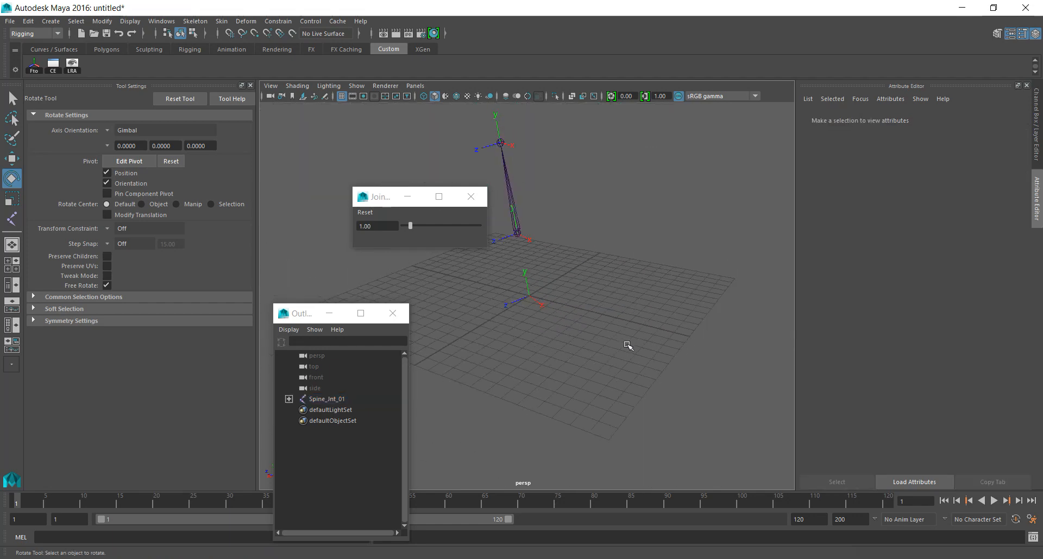
pyautogui.scroll(3, 522, 299)
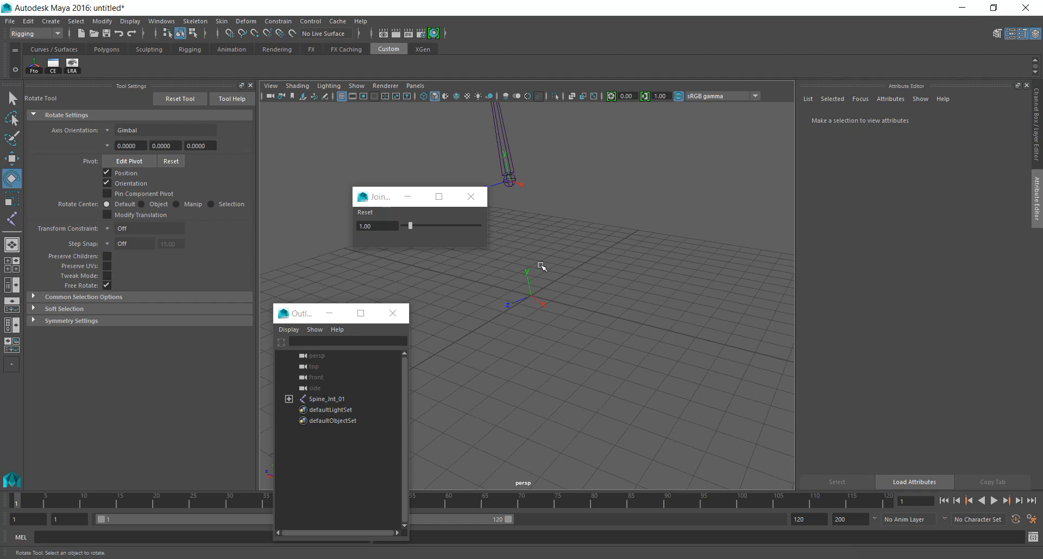
pyautogui.scroll(-3, 592, 251)
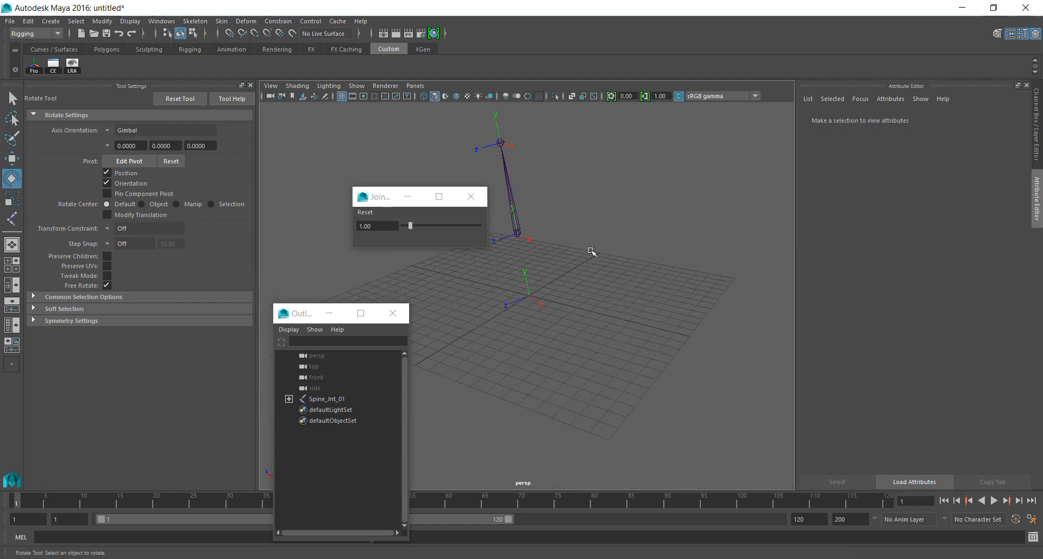
# Select the joints above the hidden root in the perspective view and delete them.
pyautogui.keyDown('alt'); pyautogui.moveTo(592, 246); pyautogui.dragTo(612, 317, button='middle'); pyautogui.keyUp('alt')
pyautogui.keyDown('alt'); pyautogui.moveTo(612, 317); pyautogui.dragTo(563, 326); pyautogui.keyUp('alt')
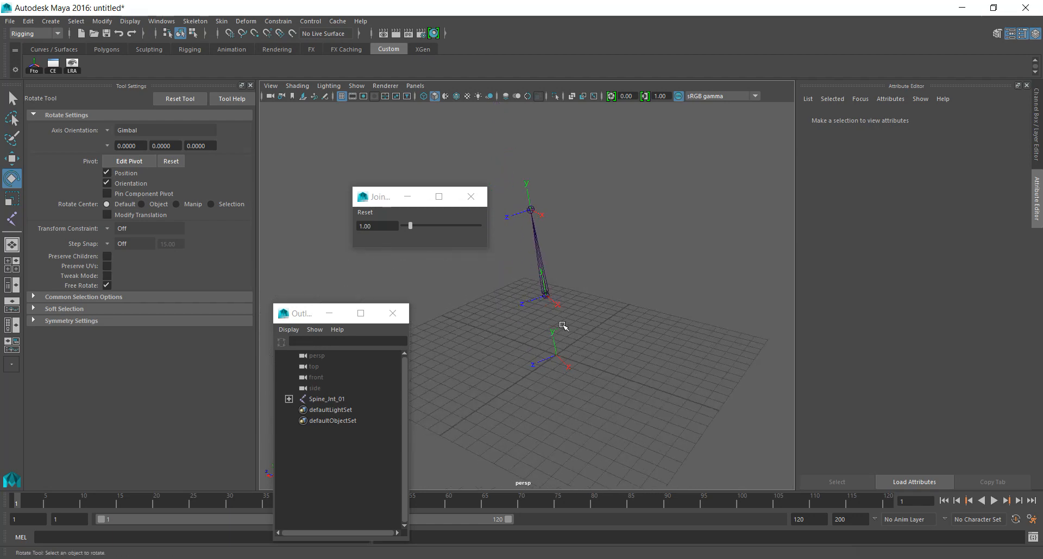
pyautogui.keyDown('alt'); pyautogui.moveTo(569, 326); pyautogui.dragTo(597, 330, button='middle'); pyautogui.keyUp('alt')
pyautogui.keyDown('alt'); pyautogui.moveTo(598, 331); pyautogui.dragTo(677, 352); pyautogui.keyUp('alt')
pyautogui.click(585, 265)
pyautogui.press('w')
pyautogui.click(513, 230)
pyautogui.moveTo(515, 179); pyautogui.dragTo(675, 396)
pyautogui.press('Delete')
# Reposition the Outliner window and delete the remaining root joint Spine_Jnt_01 from its list.
pyautogui.moveTo(518, 270); pyautogui.dragTo(667, 415)
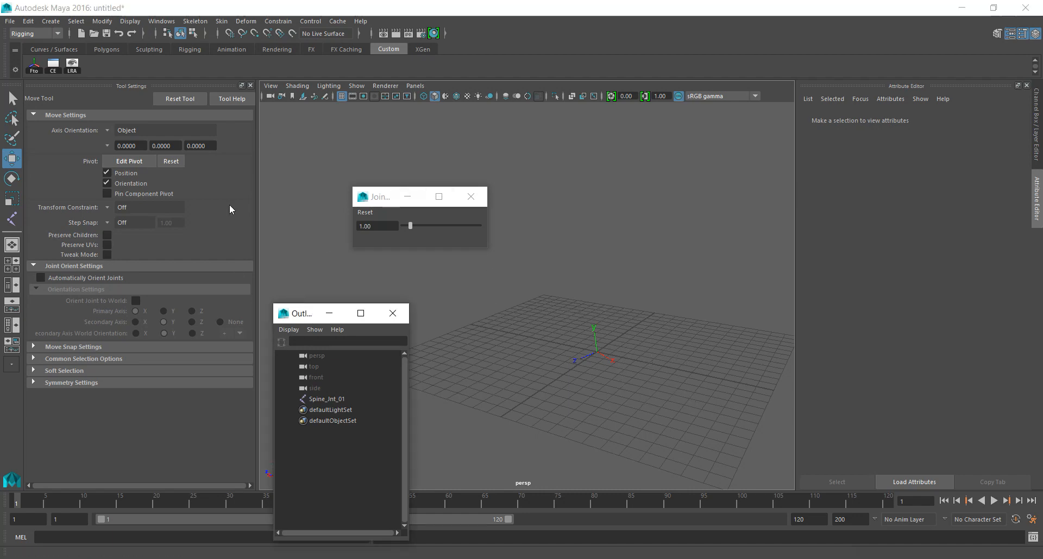
pyautogui.moveTo(298, 313); pyautogui.dragTo(284, 242)
pyautogui.click(303, 286)
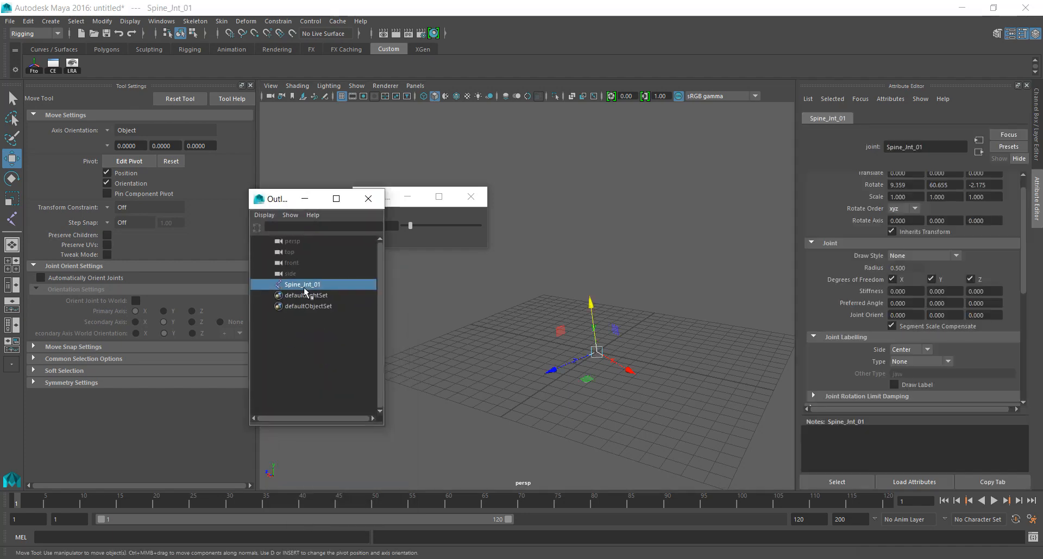
pyautogui.press('Delete')
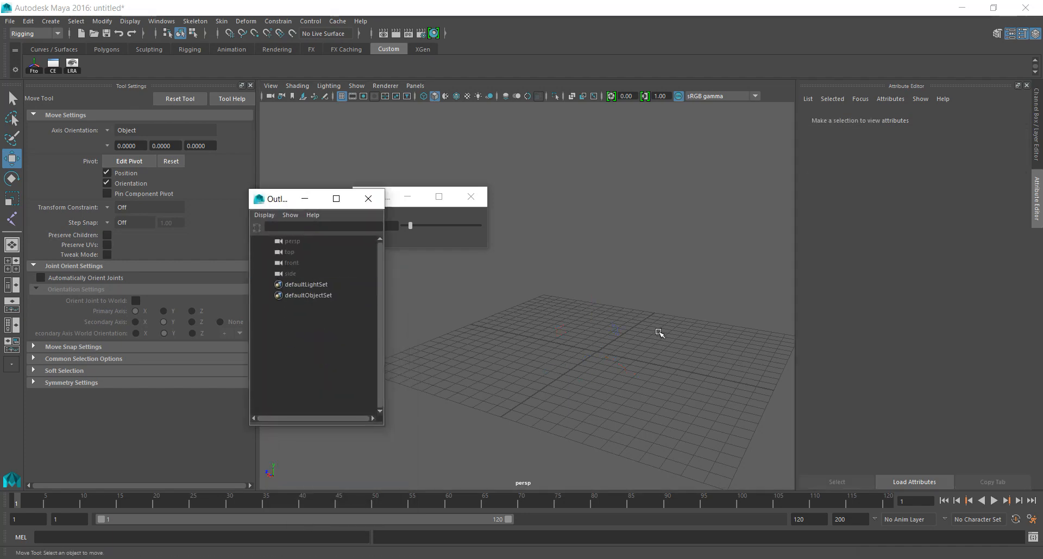
# Switch to the front view and activate the Joint tool with its settings shown.
pyautogui.press('space')
pyautogui.press('space')
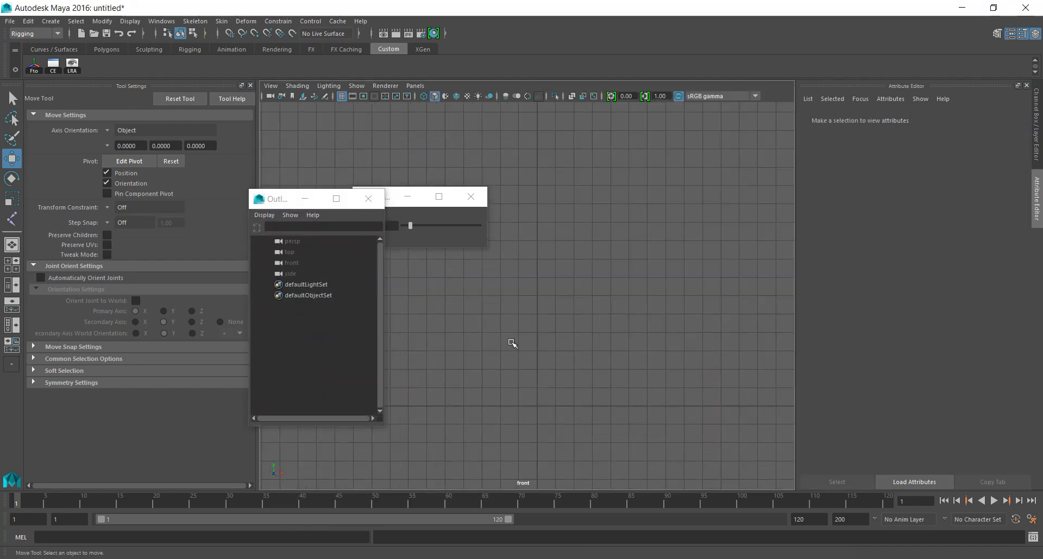
pyautogui.scroll(2, 570, 380)
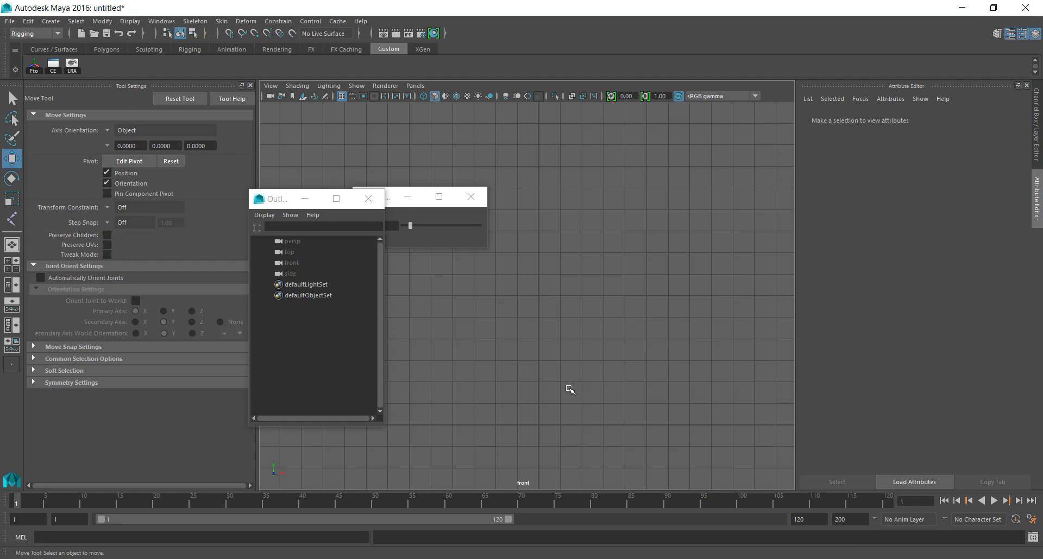
pyautogui.scroll(-1, 558, 380)
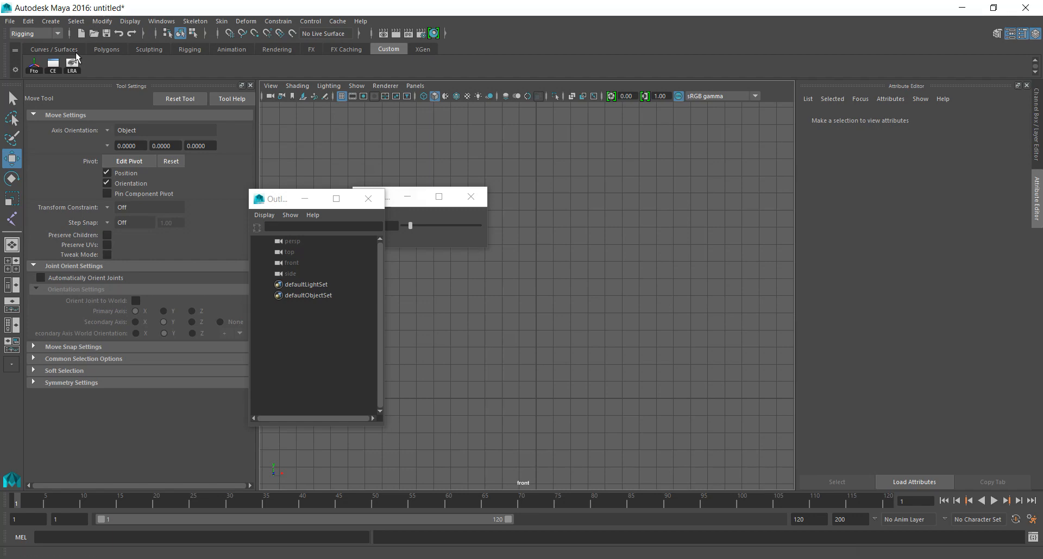
pyautogui.click(50, 20)
pyautogui.moveTo(151, 91)
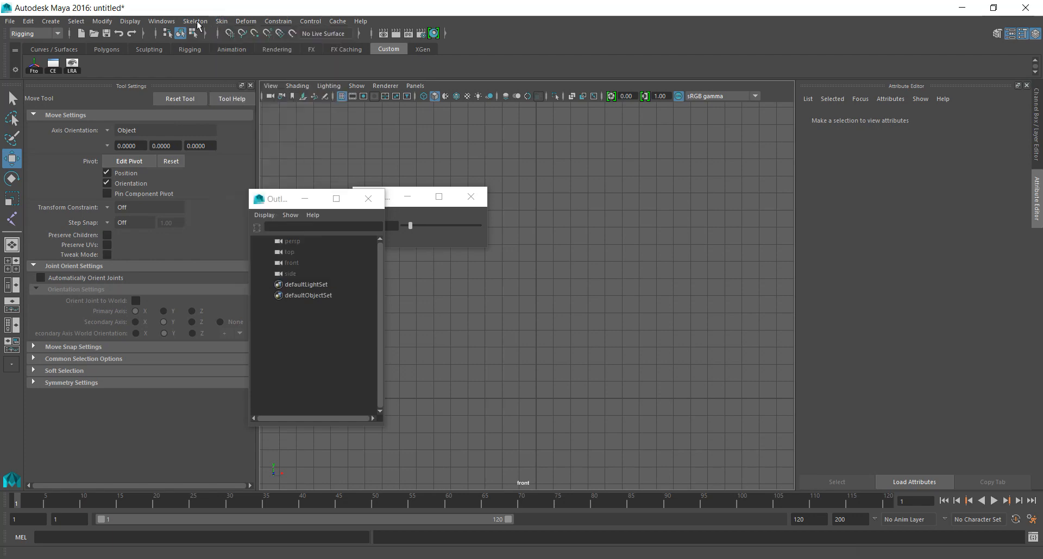
pyautogui.click(306, 49)
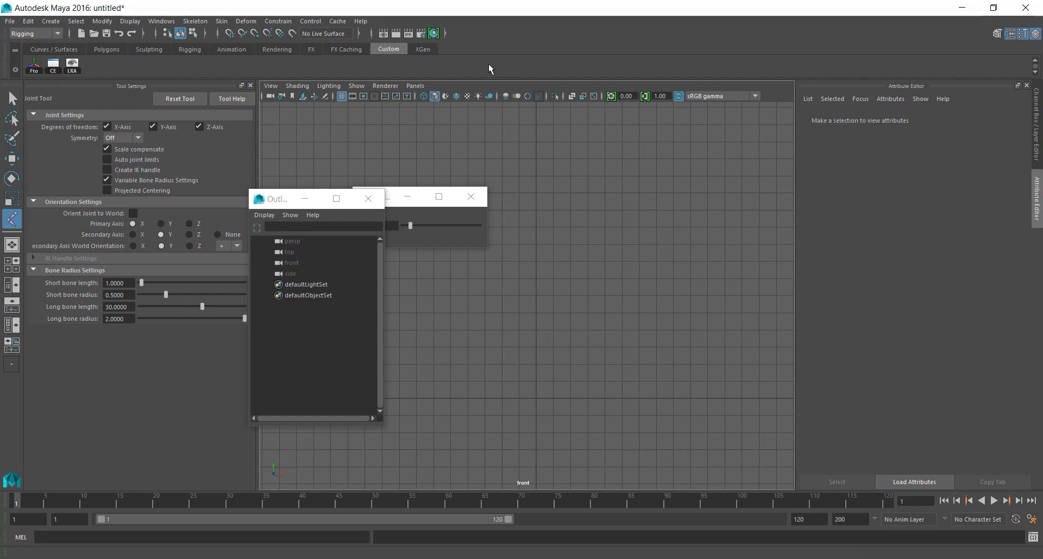
# Enable grid snapping and place the first joint at the grid origin in the front view.
pyautogui.click(230, 34)
pyautogui.scroll(-1, 564, 394)
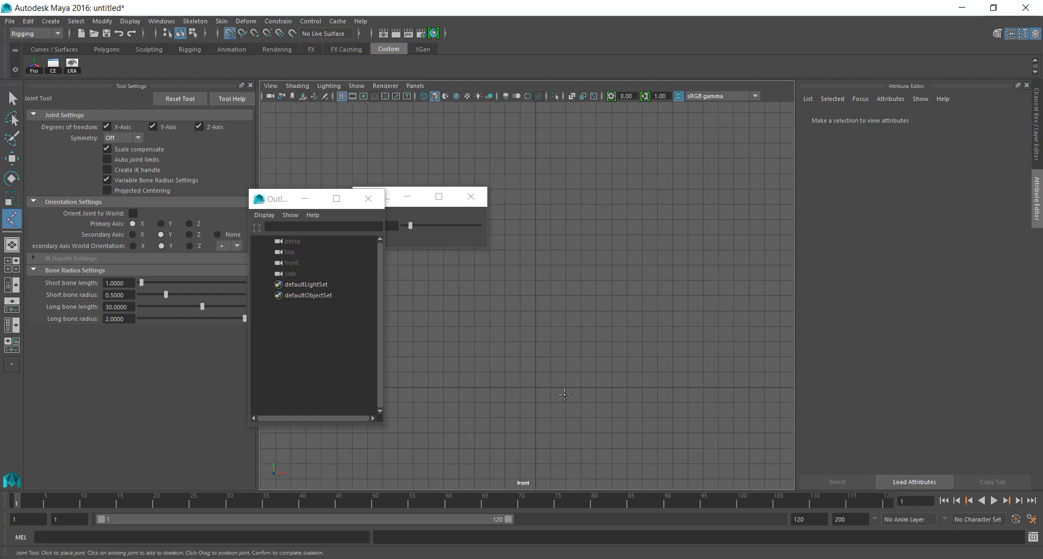
pyautogui.scroll(1, 547, 389)
pyautogui.keyDown('alt'); pyautogui.moveTo(547, 404); pyautogui.dragTo(549, 320, button='middle'); pyautogui.keyUp('alt')
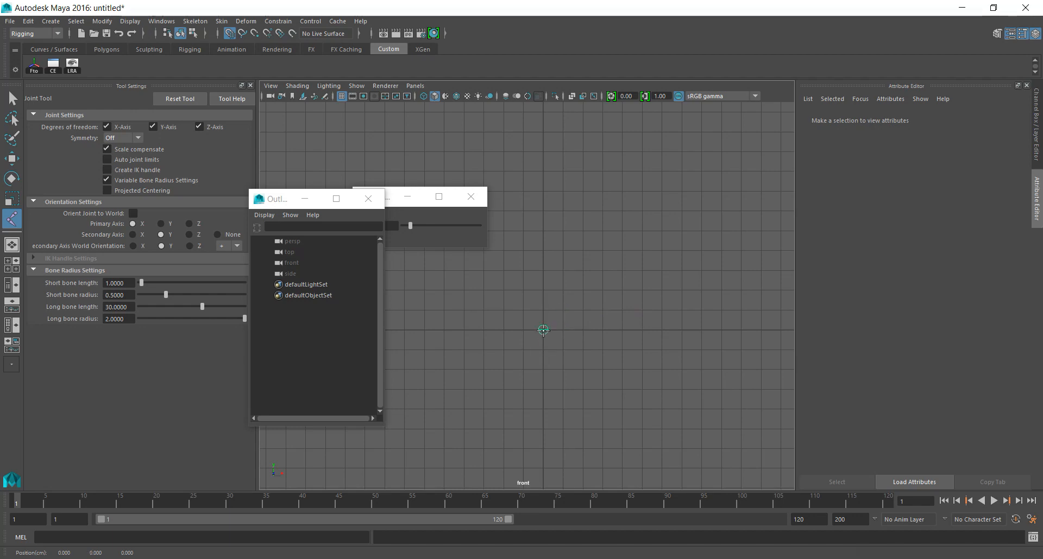
pyautogui.click(540, 324)
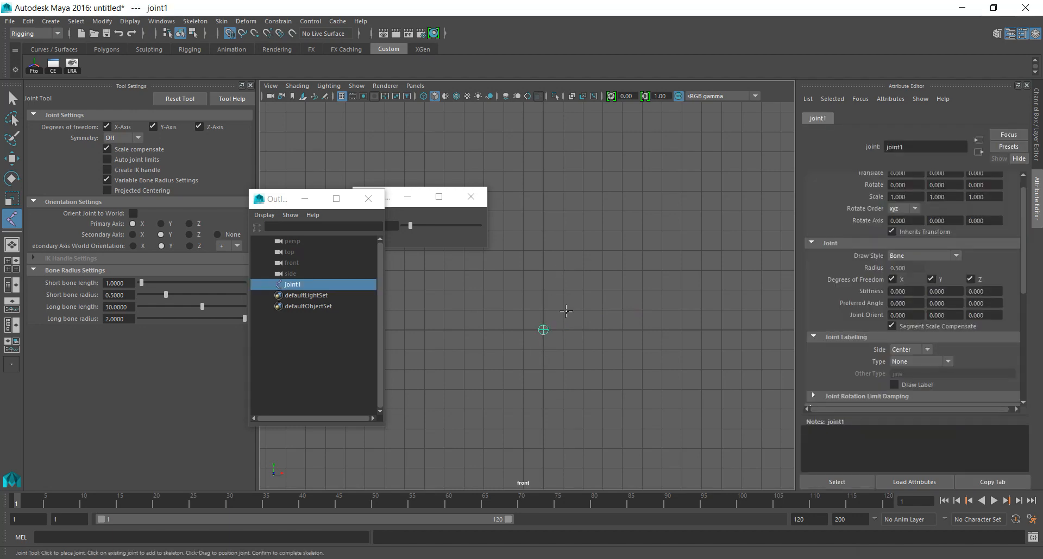
# Without grid snapping, shift the first joint slightly below the origin and place a second joint about 8.3 units above it.
pyautogui.keyDown('alt'); pyautogui.moveTo(554, 252); pyautogui.dragTo(554, 307, button='middle'); pyautogui.keyUp('alt')
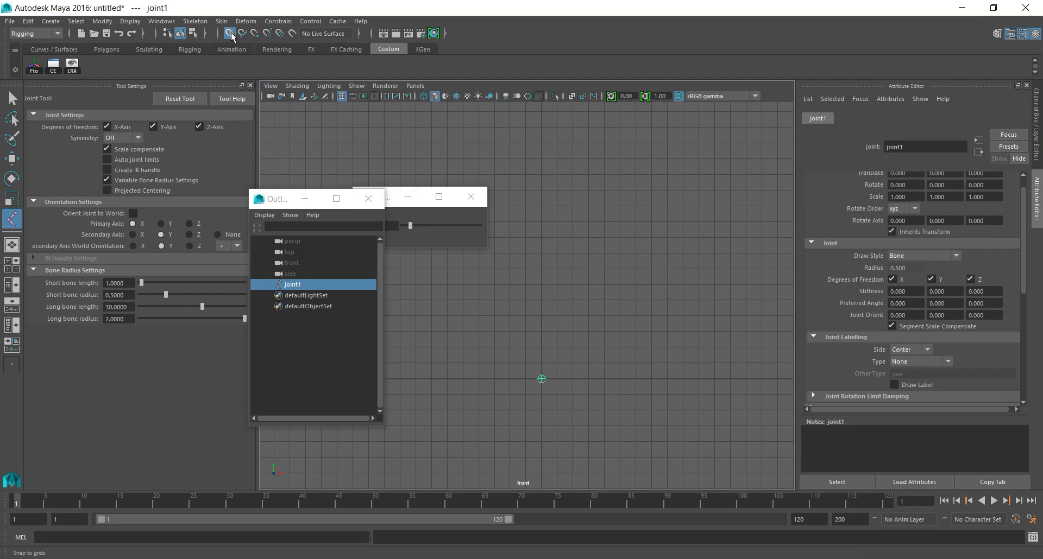
pyautogui.moveTo(586, 309); pyautogui.dragTo(586, 321, button='middle')
pyautogui.click(538, 312)
pyautogui.moveTo(536, 272)
pyautogui.mouseDown(button='middle')
pyautogui.moveTo(550, 274)
pyautogui.moveTo(543, 199)
pyautogui.moveTo(526, 278)
pyautogui.moveTo(584, 285)
pyautogui.moveTo(524, 265)
pyautogui.moveTo(541, 259)
pyautogui.mouseUp(button='middle')
pyautogui.press('Return')
pyautogui.scroll(-1, 549, 252)
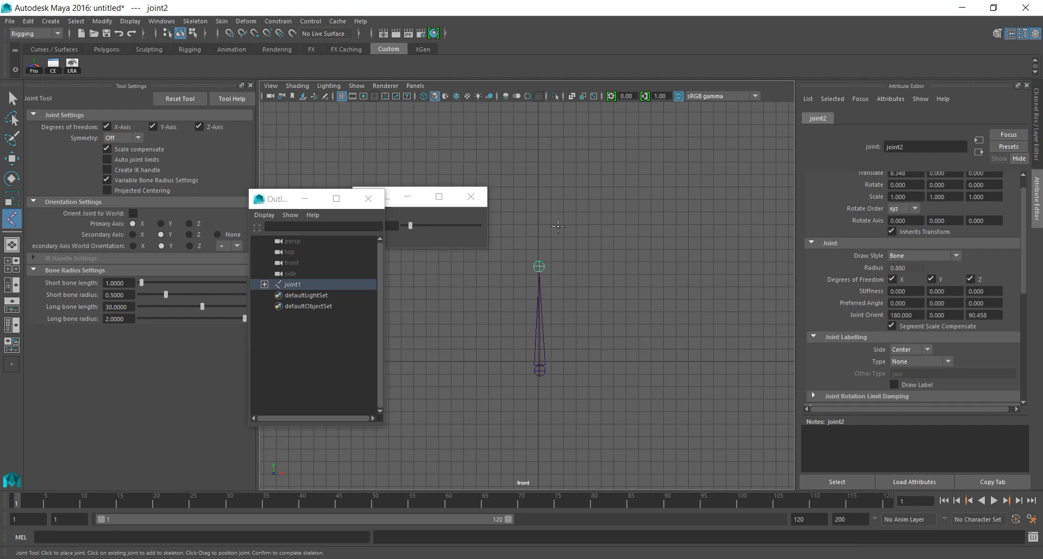
# Place a third joint about 9 units above the second joint.
pyautogui.scroll(-2, 555, 263)
pyautogui.keyDown('alt'); pyautogui.moveTo(550, 231); pyautogui.dragTo(571, 326, button='middle'); pyautogui.keyUp('alt')
pyautogui.click(562, 277)
pyautogui.moveTo(562, 279); pyautogui.dragTo(561, 283)
pyautogui.keyDown('alt'); pyautogui.moveTo(573, 236); pyautogui.dragTo(561, 284, button='middle'); pyautogui.keyUp('alt')
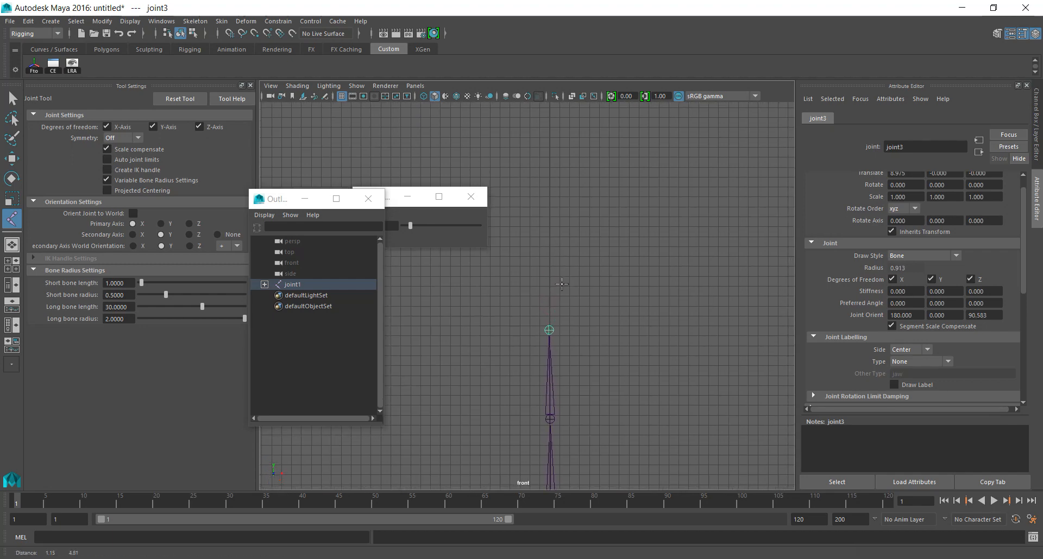
# Place a fourth joint at the top of the chain, complete the skeleton and activate the Move tool.
pyautogui.click(549, 237)
pyautogui.press('Return')
pyautogui.press('w')
pyautogui.scroll(-2, 588, 421)
pyautogui.keyDown('alt'); pyautogui.moveTo(589, 421); pyautogui.dragTo(606, 287, button='middle'); pyautogui.keyUp('alt')
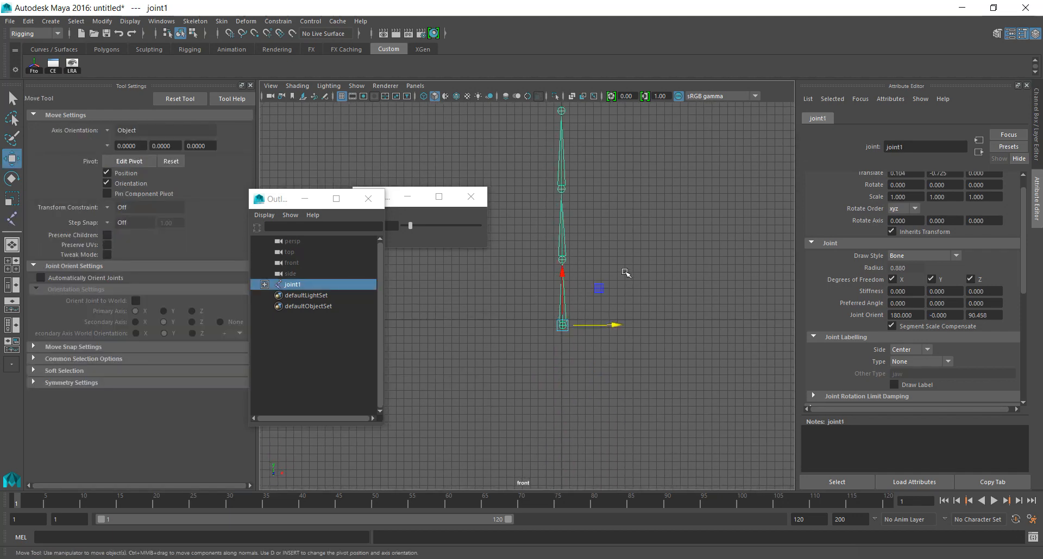
# Select the root joint and examine the new four-joint chain in the perspective view.
pyautogui.click(478, 340)
pyautogui.moveTo(488, 324); pyautogui.dragTo(668, 395)
pyautogui.keyDown('alt'); pyautogui.moveTo(692, 163); pyautogui.dragTo(627, 255, button='middle'); pyautogui.keyUp('alt')
pyautogui.press('space')
pyautogui.press('space')
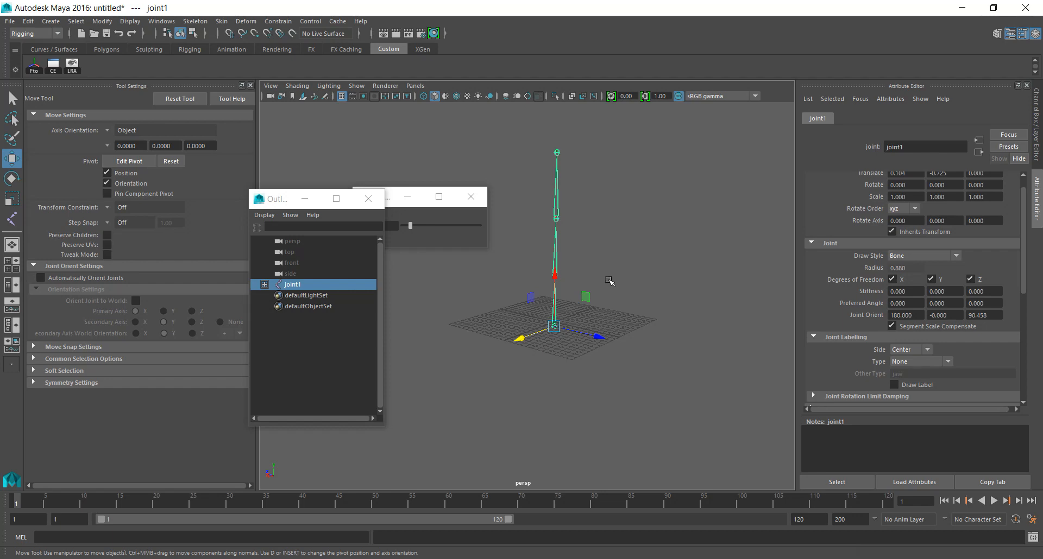
pyautogui.scroll(4, 579, 287)
pyautogui.keyDown('alt'); pyautogui.moveTo(609, 280); pyautogui.dragTo(605, 330, button='middle'); pyautogui.keyUp('alt')
pyautogui.keyDown('alt'); pyautogui.moveTo(605, 331); pyautogui.dragTo(581, 303); pyautogui.keyUp('alt')
# Deselect the chain and inspect it across the orthographic and perspective views, ending in the front view.
pyautogui.press('space')
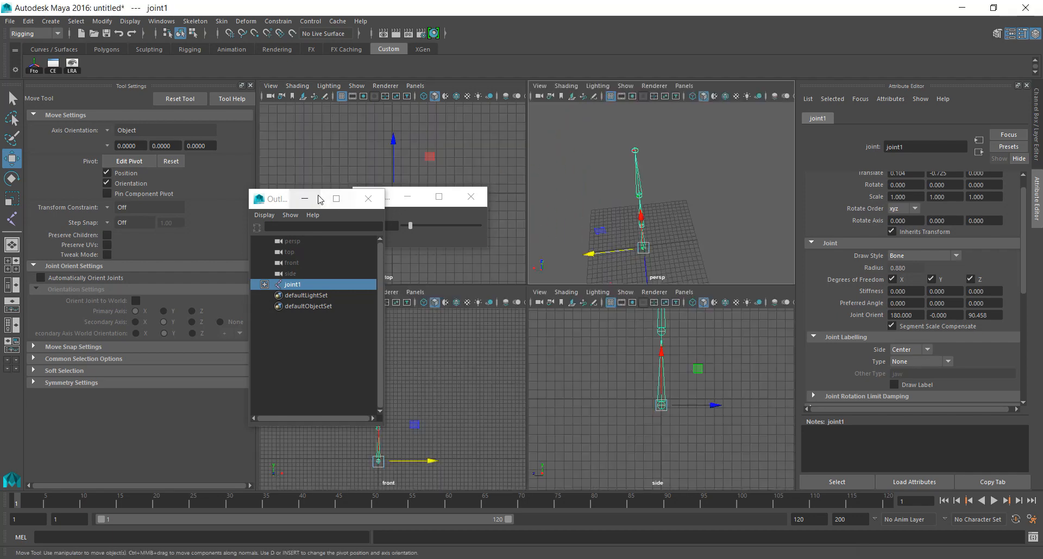
pyautogui.press('space')
pyautogui.scroll(1, 544, 335)
pyautogui.click(499, 306)
pyautogui.scroll(3, 503, 308)
pyautogui.press('space')
pyautogui.press('space')
pyautogui.keyDown('alt'); pyautogui.moveTo(561, 347); pyautogui.dragTo(458, 314); pyautogui.keyUp('alt')
pyautogui.press('space')
pyautogui.press('space')
pyautogui.scroll(-5, 586, 317)
pyautogui.keyDown('alt'); pyautogui.moveTo(552, 239); pyautogui.dragTo(656, 391, button='middle'); pyautogui.keyUp('alt')
pyautogui.scroll(2, 657, 391)
pyautogui.keyDown('alt'); pyautogui.moveTo(662, 298); pyautogui.dragTo(625, 232, button='middle'); pyautogui.keyUp('alt')
pyautogui.scroll(-2, 610, 374)
pyautogui.press('space')
pyautogui.press('space')
pyautogui.keyDown('alt'); pyautogui.moveTo(519, 318); pyautogui.dragTo(604, 316, button='middle'); pyautogui.keyUp('alt')
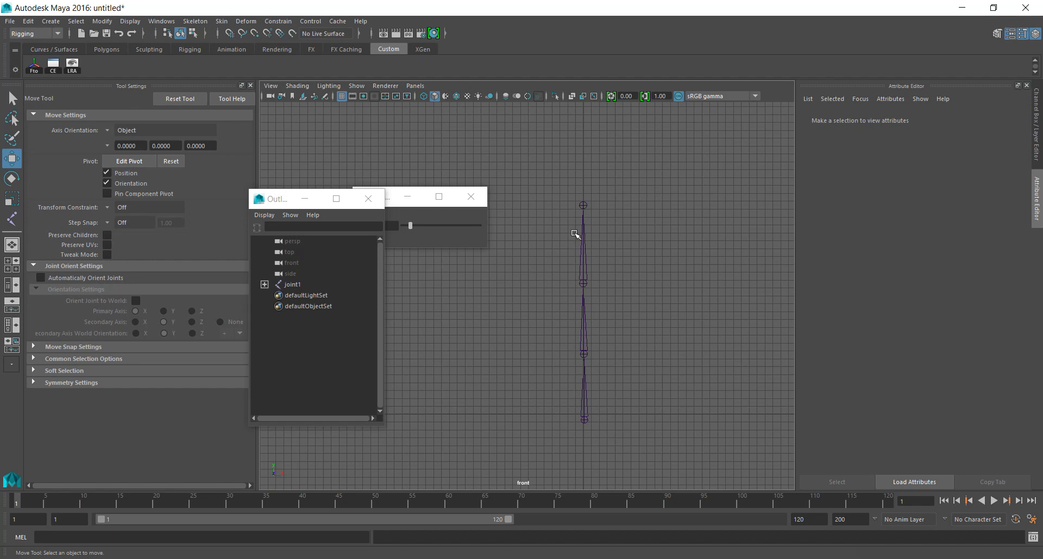
# Select the root joint, view it in the perspective view and display its channel values.
pyautogui.click(585, 419)
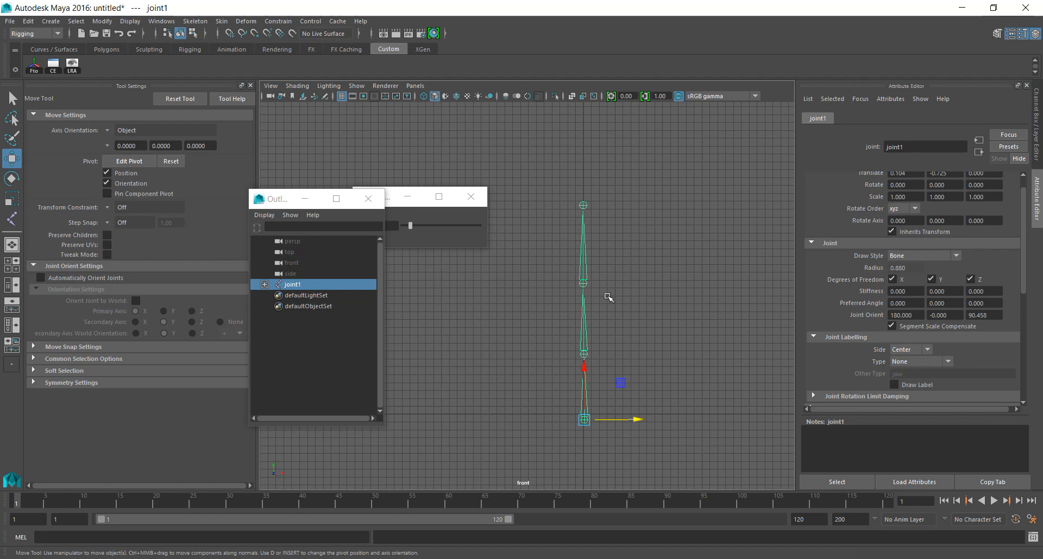
pyautogui.press('space')
pyautogui.press('space')
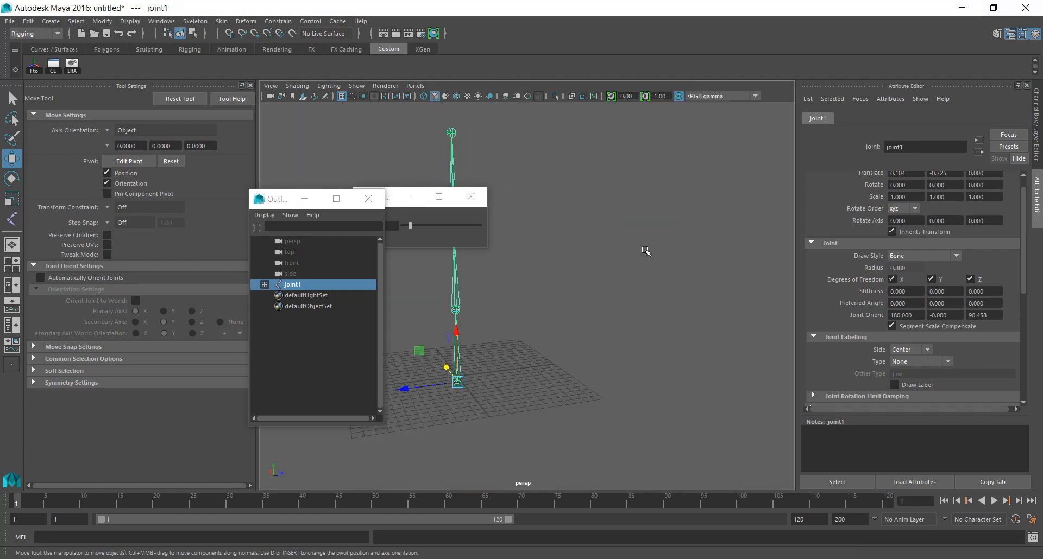
pyautogui.moveTo(545, 341)
pyautogui.keyDown('alt'); pyautogui.mouseDown()
pyautogui.moveTo(583, 345)
pyautogui.moveTo(494, 345)
pyautogui.moveTo(543, 348)
pyautogui.mouseUp(); pyautogui.keyUp('alt')
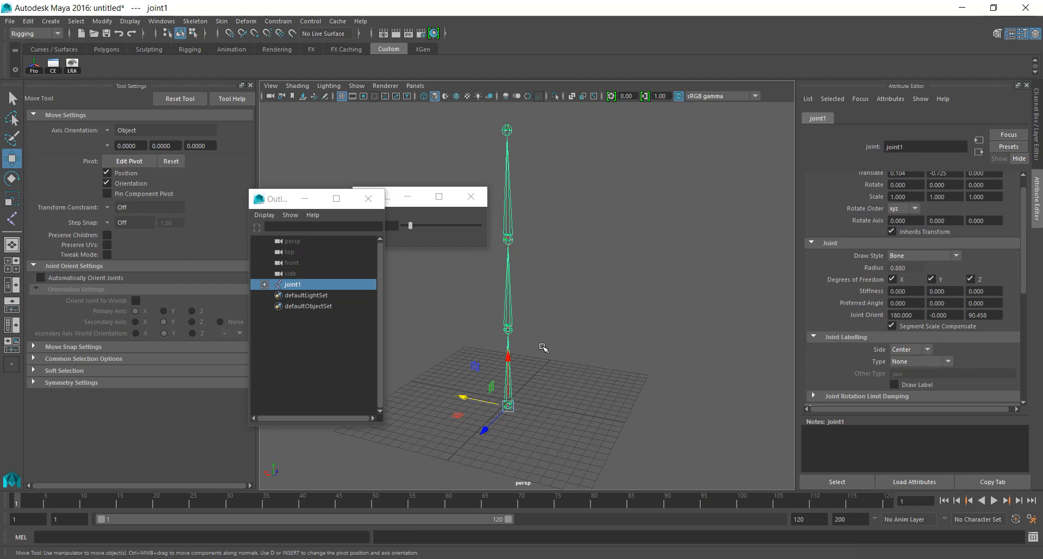
pyautogui.keyDown('alt'); pyautogui.moveTo(547, 345); pyautogui.dragTo(600, 398, button='middle'); pyautogui.keyUp('alt')
pyautogui.click(1036, 112)
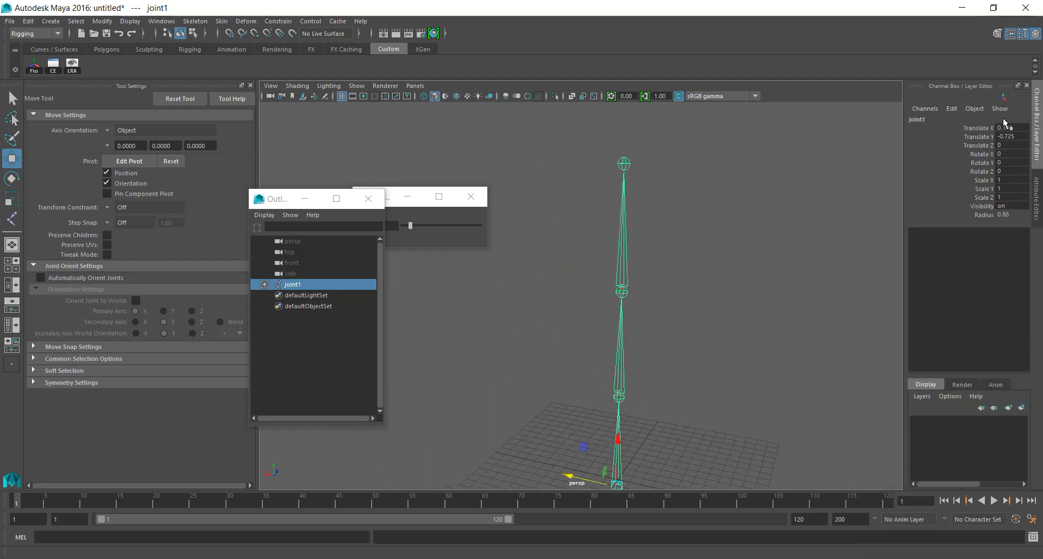
# Inspect the base of the chain in perspective and reselect the root joint to examine its translate values.
pyautogui.keyDown('alt'); pyautogui.moveTo(682, 393); pyautogui.dragTo(670, 289, button='middle'); pyautogui.keyUp('alt')
pyautogui.click(649, 303)
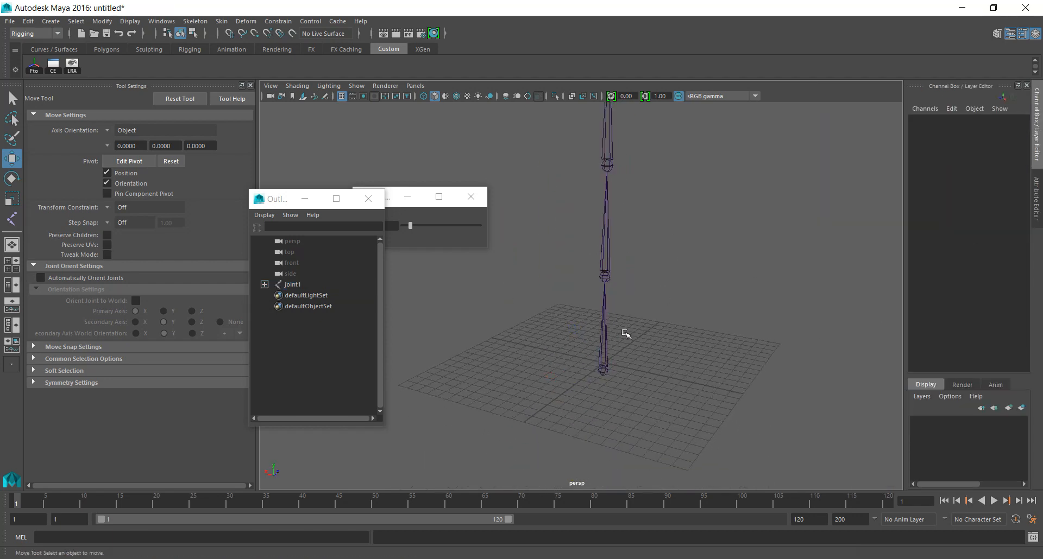
pyautogui.keyDown('alt'); pyautogui.moveTo(662, 342); pyautogui.dragTo(660, 356); pyautogui.keyUp('alt')
pyautogui.hotkey('ctrl', 'z')
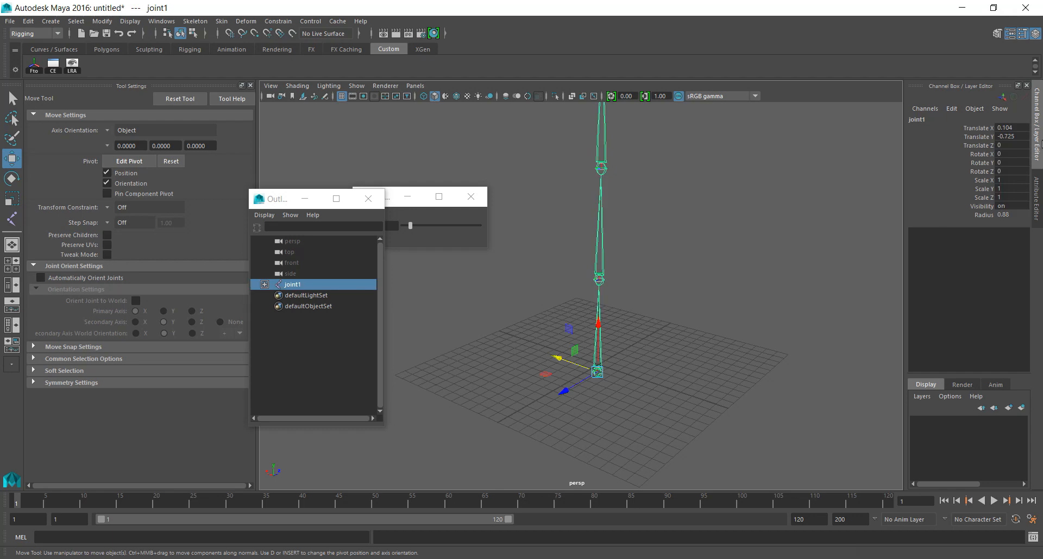
pyautogui.keyDown('alt'); pyautogui.moveTo(628, 260); pyautogui.dragTo(628, 294, button='middle'); pyautogui.keyUp('alt')
pyautogui.keyDown('alt'); pyautogui.moveTo(637, 334); pyautogui.dragTo(682, 363); pyautogui.keyUp('alt')
pyautogui.click(569, 401)
pyautogui.moveTo(560, 389); pyautogui.dragTo(731, 445)
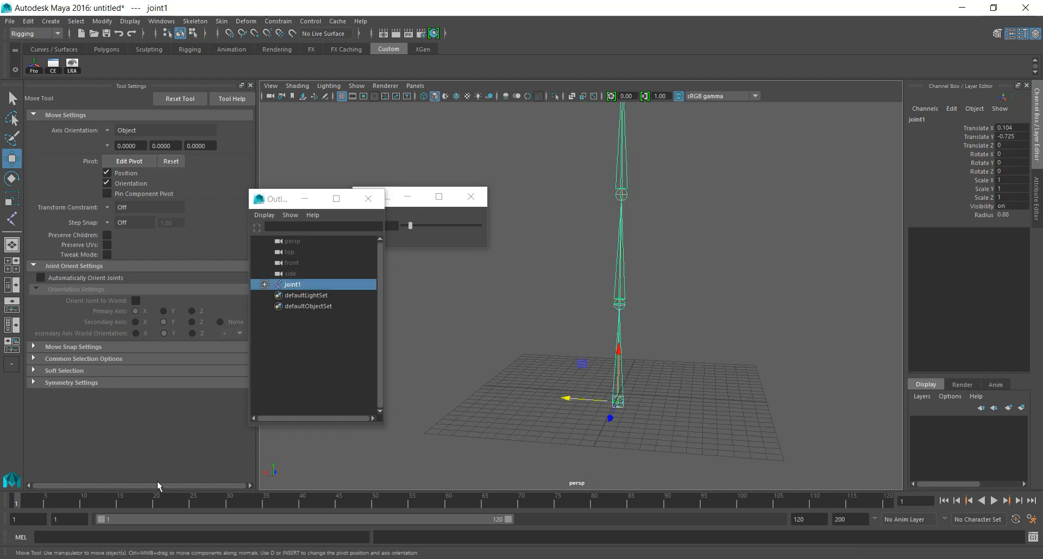
# Select the second joint and afterward the root joint to compare their translate channels.
pyautogui.keyDown('alt'); pyautogui.moveTo(731, 341); pyautogui.dragTo(700, 345); pyautogui.keyUp('alt')
pyautogui.click(665, 309)
pyautogui.moveTo(577, 228); pyautogui.dragTo(684, 254)
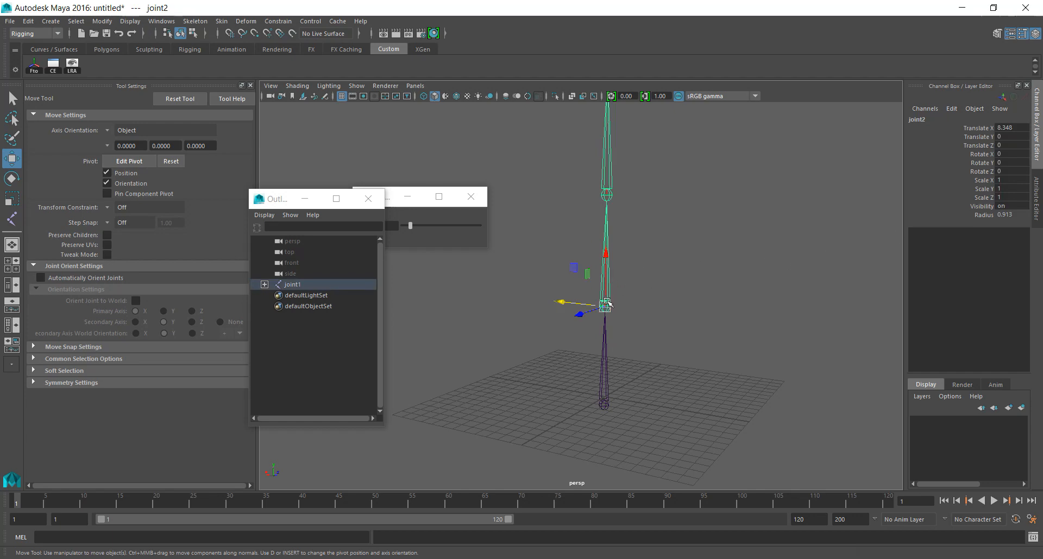
pyautogui.click(566, 406)
pyautogui.moveTo(566, 406); pyautogui.dragTo(632, 428)
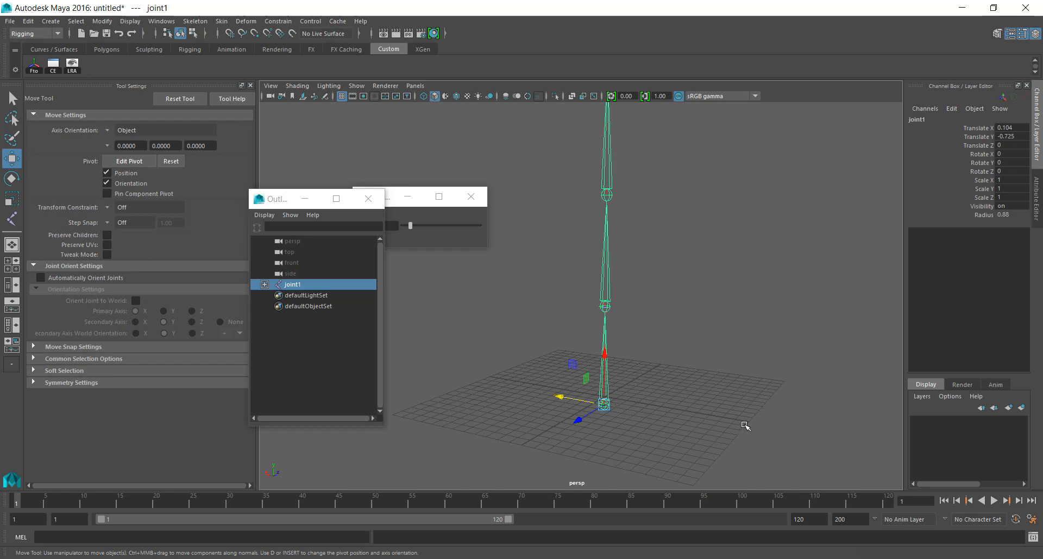
pyautogui.keyDown('alt'); pyautogui.moveTo(671, 356); pyautogui.dragTo(679, 335, button='middle'); pyautogui.keyUp('alt')
# Set the root joint's Translate X and Translate Y to 0.2 and inspect its position above the grid.
pyautogui.click(1018, 129)
pyautogui.click(1016, 137)
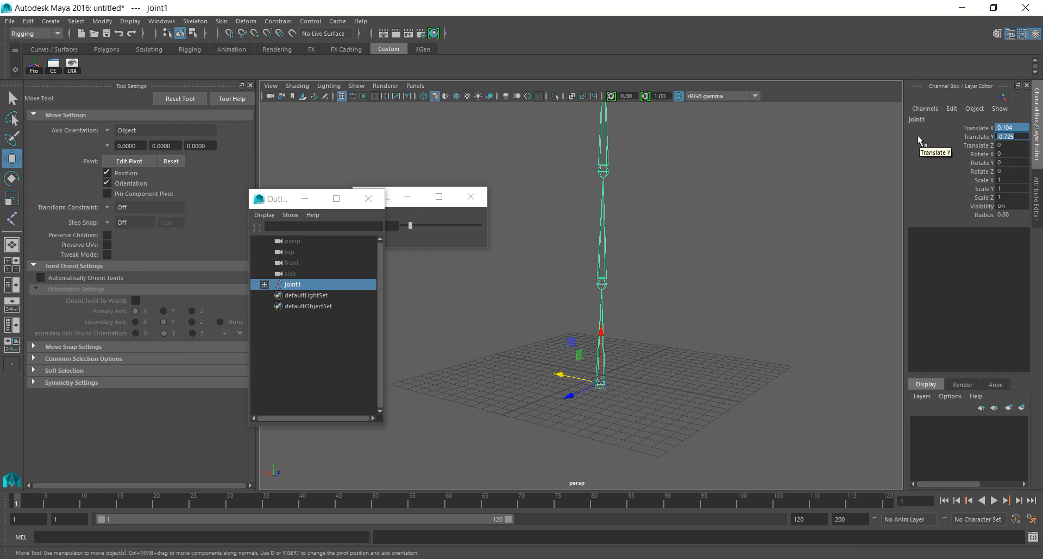
pyautogui.write('0.2')
pyautogui.press('Return')
pyautogui.moveTo(638, 344)
pyautogui.keyDown('alt'); pyautogui.mouseDown()
pyautogui.moveTo(663, 340)
pyautogui.moveTo(647, 359)
pyautogui.mouseUp(); pyautogui.keyUp('alt')
pyautogui.scroll(5, 647, 360)
pyautogui.keyDown('alt'); pyautogui.moveTo(683, 438); pyautogui.dragTo(653, 371, button='middle'); pyautogui.keyUp('alt')
pyautogui.scroll(2, 654, 370)
pyautogui.keyDown('alt'); pyautogui.moveTo(650, 427); pyautogui.dragTo(635, 422, button='middle'); pyautogui.keyUp('alt')
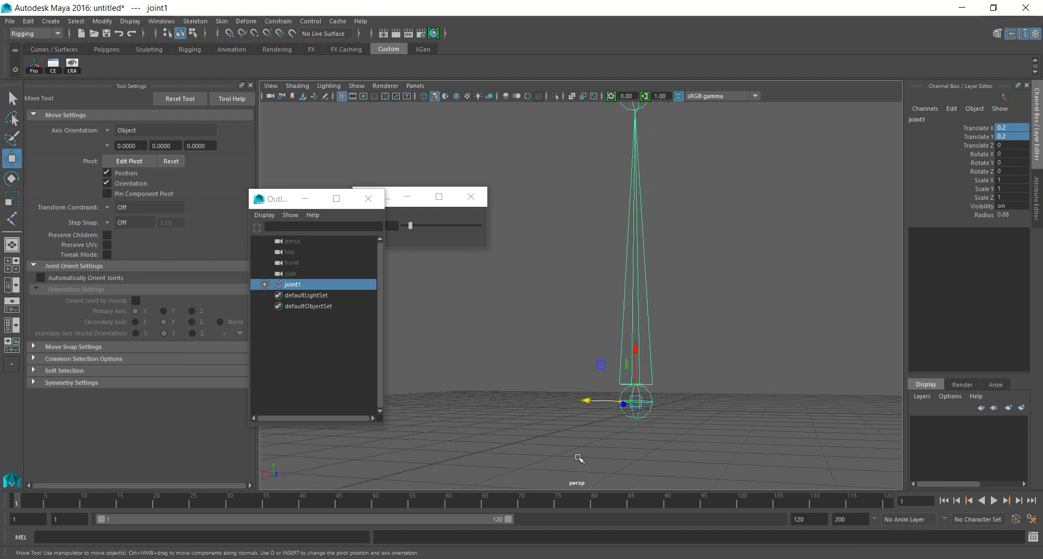
# Set the root joint's Translate Y to 0.5 and raise it further to 5.
pyautogui.scroll(-5, 668, 363)
pyautogui.keyDown('alt'); pyautogui.moveTo(668, 362); pyautogui.dragTo(644, 394); pyautogui.keyUp('alt')
pyautogui.doubleClick(1011, 137)
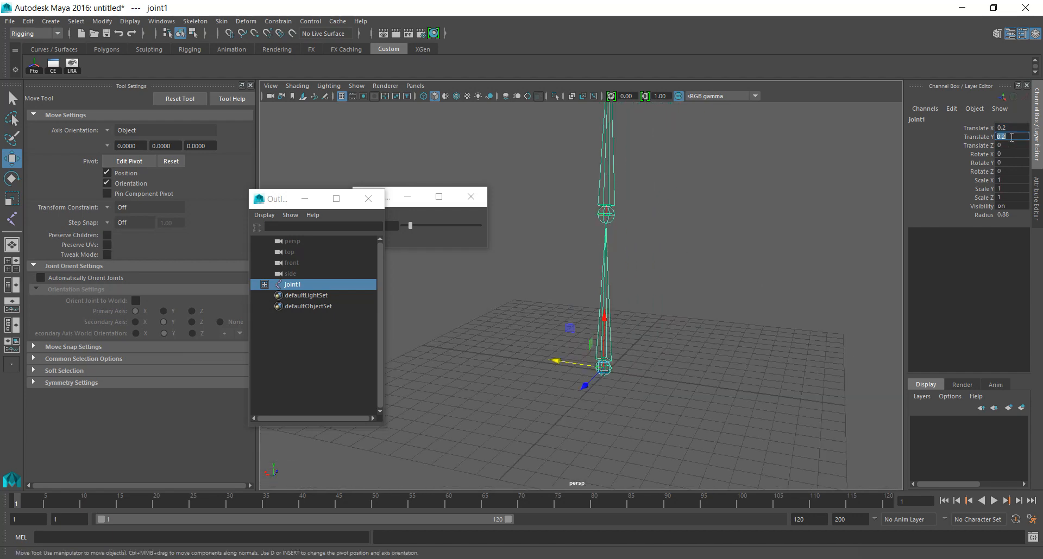
pyautogui.write('0.5')
pyautogui.press('Return')
pyautogui.write('5')
pyautogui.press('Return')
pyautogui.keyDown('alt'); pyautogui.moveTo(751, 284); pyautogui.dragTo(641, 354); pyautogui.keyUp('alt')
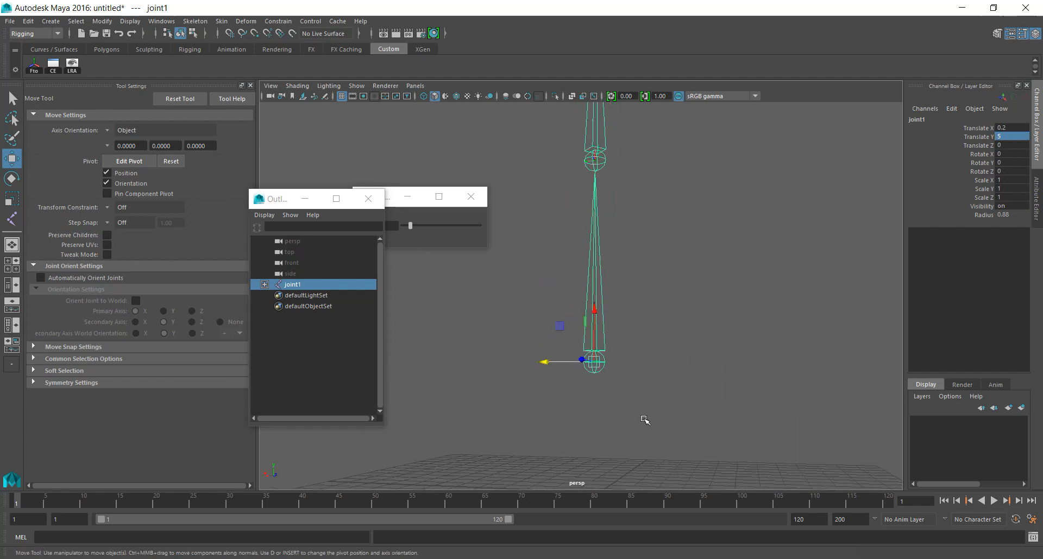
# Select the second joint and reduce its Translate X to about 4.04, moving it closer to the root joint.
pyautogui.keyDown('alt'); pyautogui.moveTo(644, 420); pyautogui.dragTo(659, 349); pyautogui.keyUp('alt')
pyautogui.keyDown('alt'); pyautogui.moveTo(669, 190); pyautogui.dragTo(647, 435, button='middle'); pyautogui.keyUp('alt')
pyautogui.keyDown('alt'); pyautogui.moveTo(689, 354); pyautogui.dragTo(674, 342); pyautogui.keyUp('alt')
pyautogui.click(675, 342)
pyautogui.moveTo(552, 221); pyautogui.dragTo(634, 246)
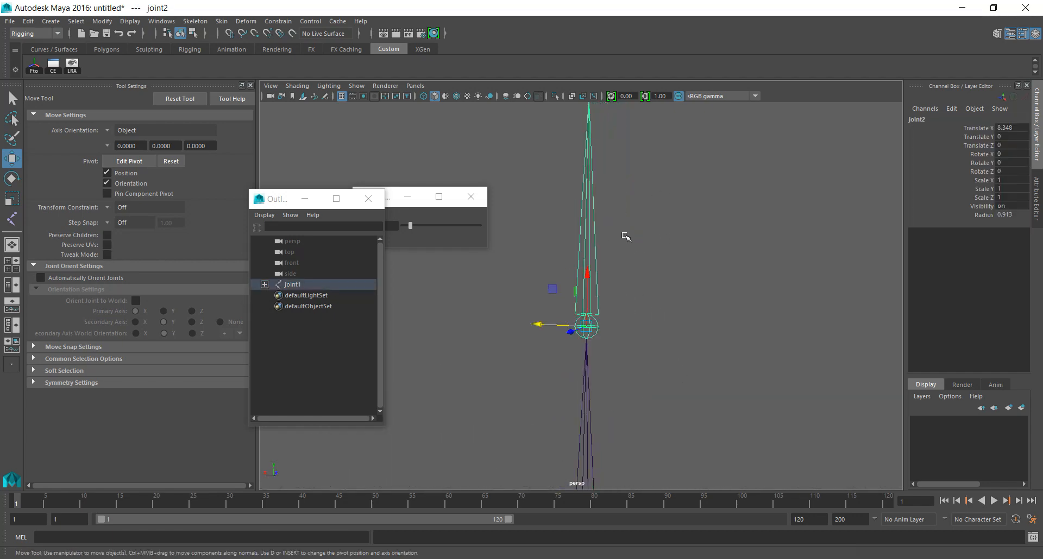
pyautogui.scroll(-2, 600, 308)
pyautogui.scroll(-2, 677, 274)
pyautogui.keyDown('alt'); pyautogui.moveTo(660, 353); pyautogui.dragTo(699, 278, button='middle'); pyautogui.keyUp('alt')
pyautogui.click(980, 128)
pyautogui.moveTo(805, 248); pyautogui.dragTo(662, 317, button='middle')
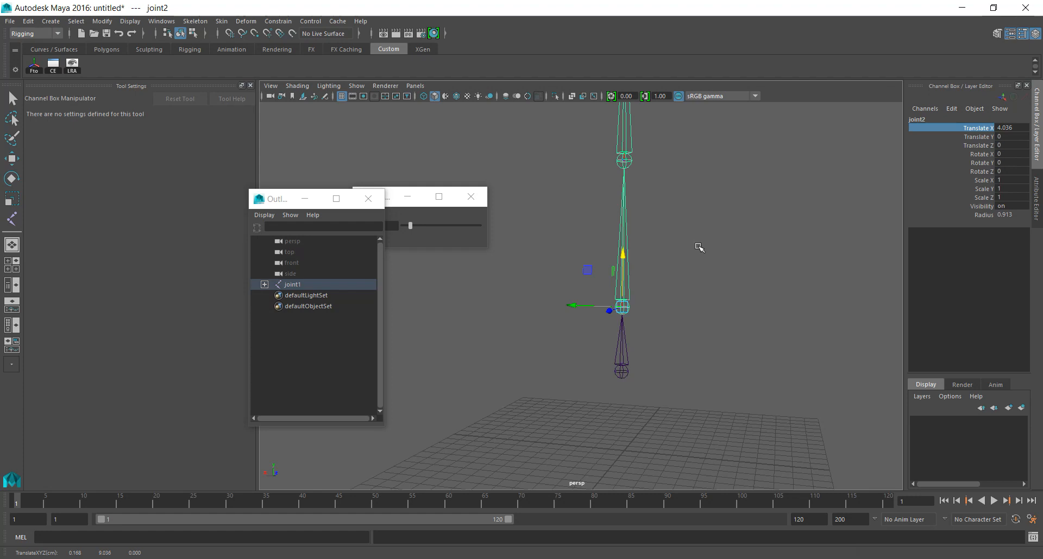
# Inspect the shortened first bone from several angles, then select the root joint and frame the chain.
pyautogui.keyDown('alt'); pyautogui.moveTo(699, 247); pyautogui.dragTo(668, 334); pyautogui.keyUp('alt')
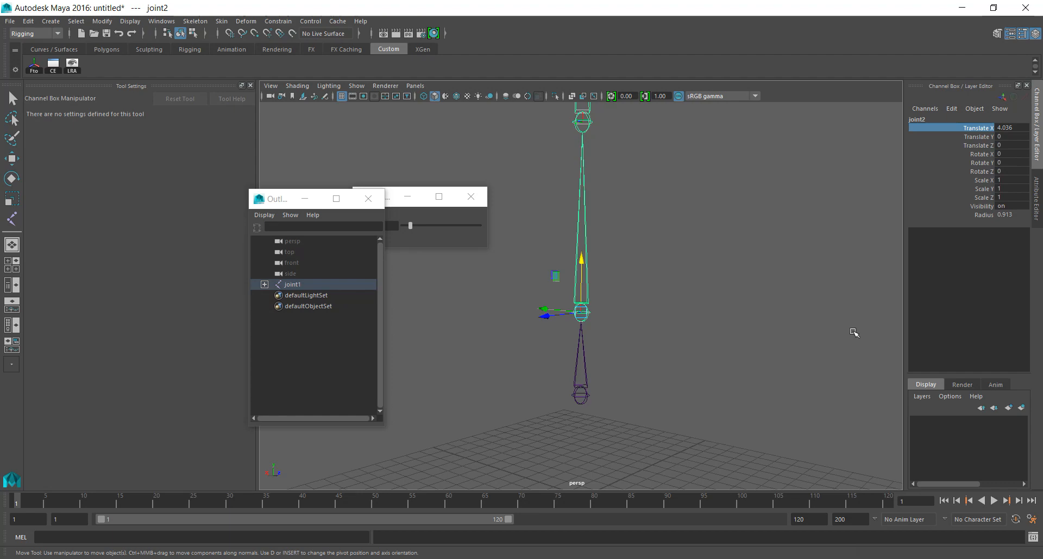
pyautogui.scroll(-2, 706, 304)
pyautogui.keyDown('alt'); pyautogui.moveTo(674, 320); pyautogui.dragTo(641, 326); pyautogui.keyUp('alt')
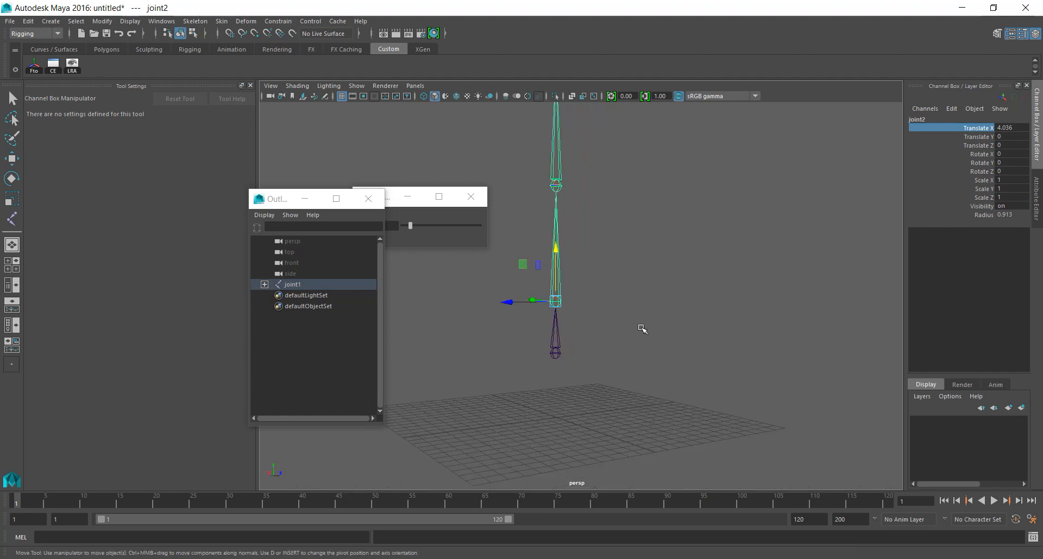
pyautogui.click(524, 409)
pyautogui.moveTo(525, 335); pyautogui.dragTo(627, 339)
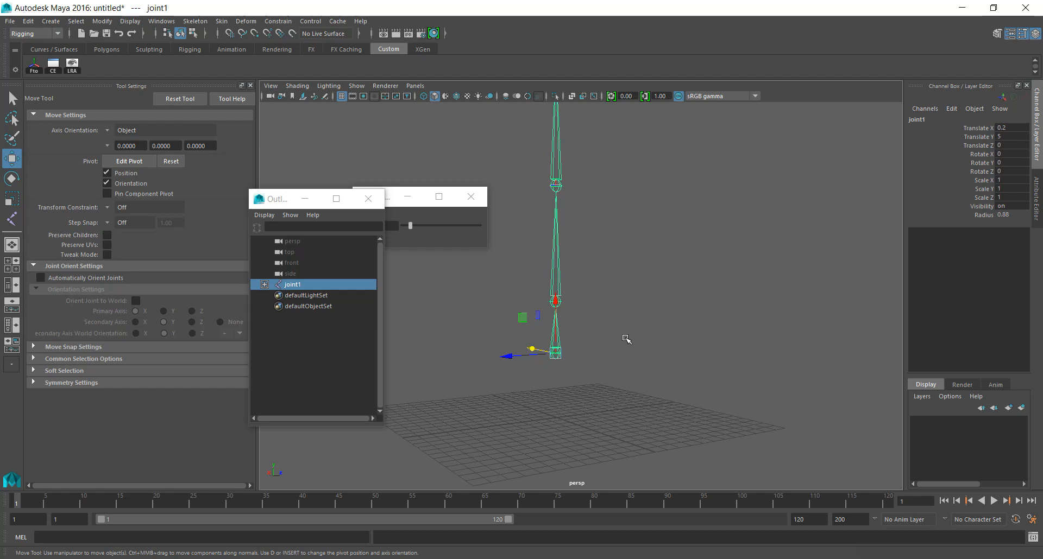
pyautogui.press('f')
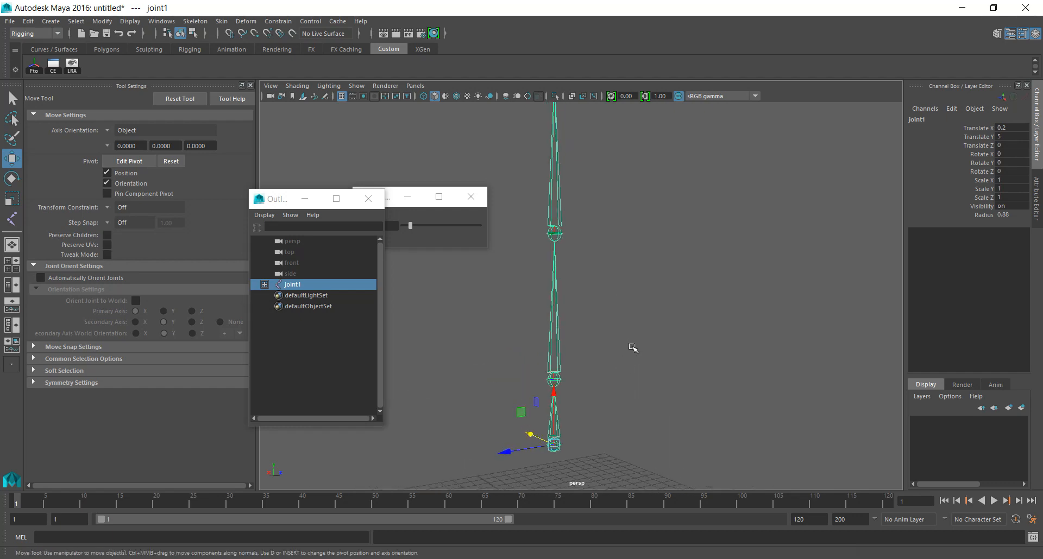
# Select the whole joint chain and delete it.
pyautogui.click(638, 340)
pyautogui.scroll(-3, 646, 331)
pyautogui.moveTo(562, 155); pyautogui.dragTo(664, 408)
pyautogui.press('Delete')
# Switch to the front view, add the Create Joints tool to the Custom shelf and activate it.
pyautogui.press('space')
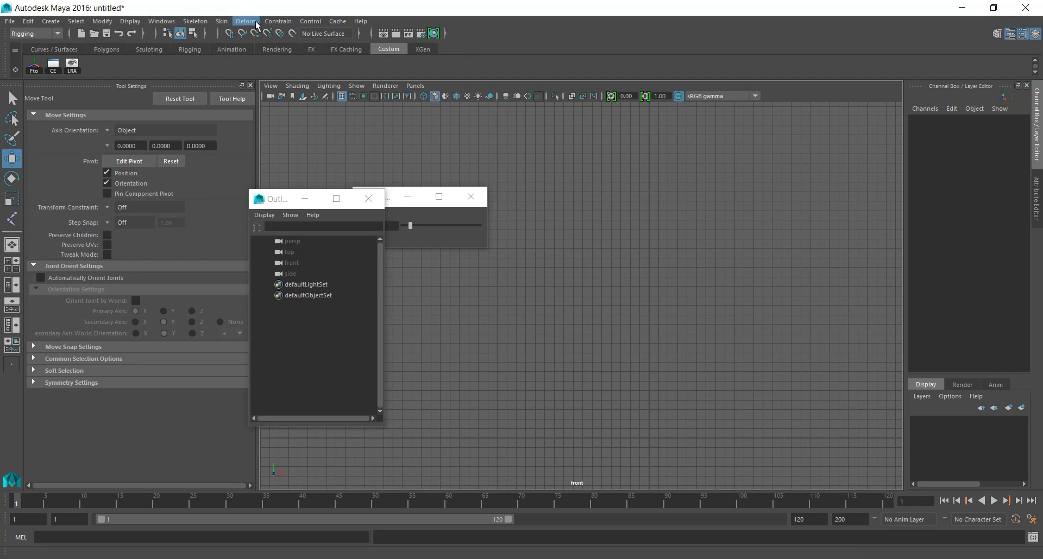
pyautogui.click(195, 21)
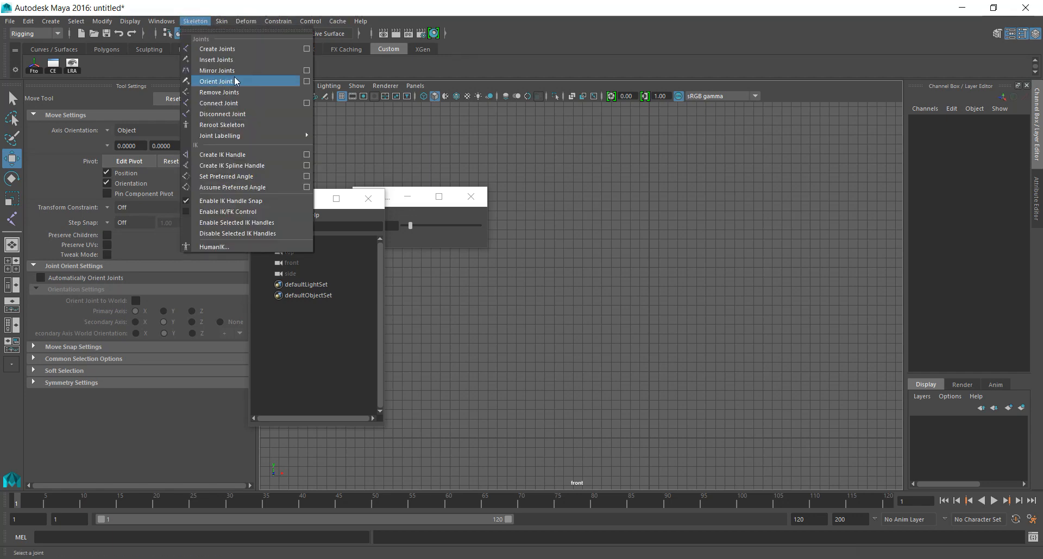
pyautogui.keyDown('ctrl'); pyautogui.keyDown('shift'); pyautogui.click(308, 48); pyautogui.keyUp('shift'); pyautogui.keyUp('ctrl')
pyautogui.click(92, 64)
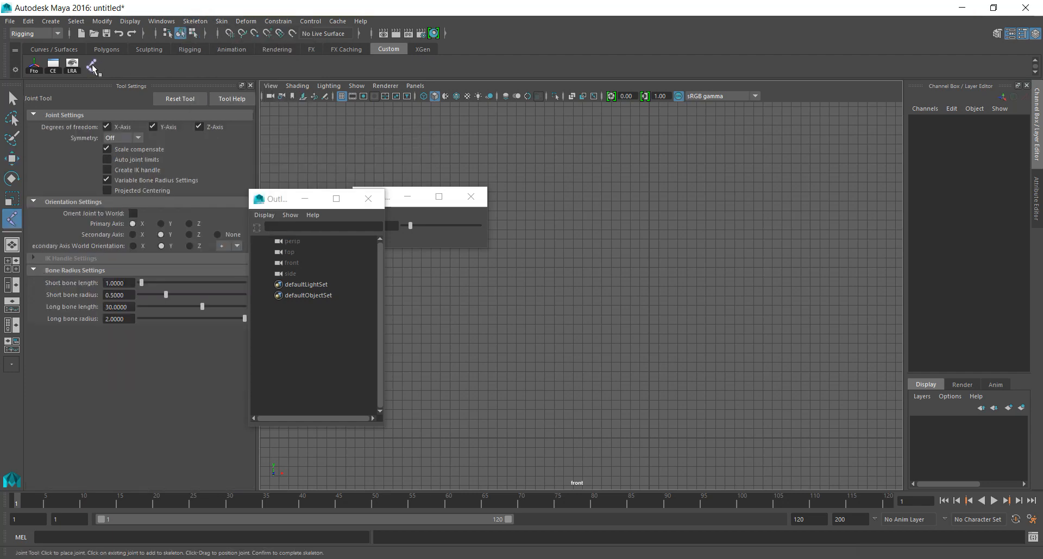
pyautogui.scroll(2, 694, 425)
pyautogui.keyDown('alt'); pyautogui.moveTo(693, 425); pyautogui.dragTo(590, 295, button='middle'); pyautogui.keyUp('alt')
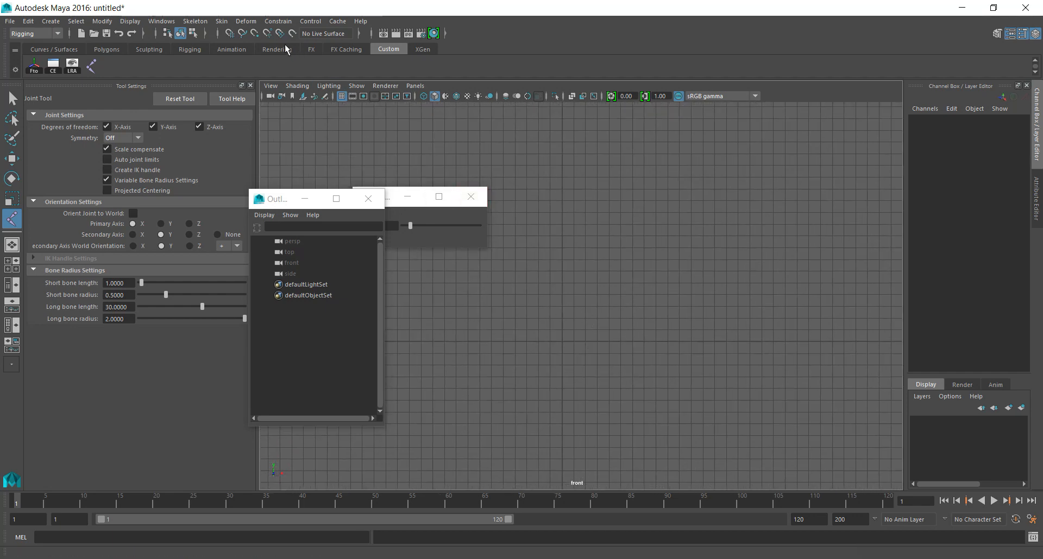
# Place a single joint snapped to the grid origin and set its Radius to 2.
pyautogui.click(562, 342)
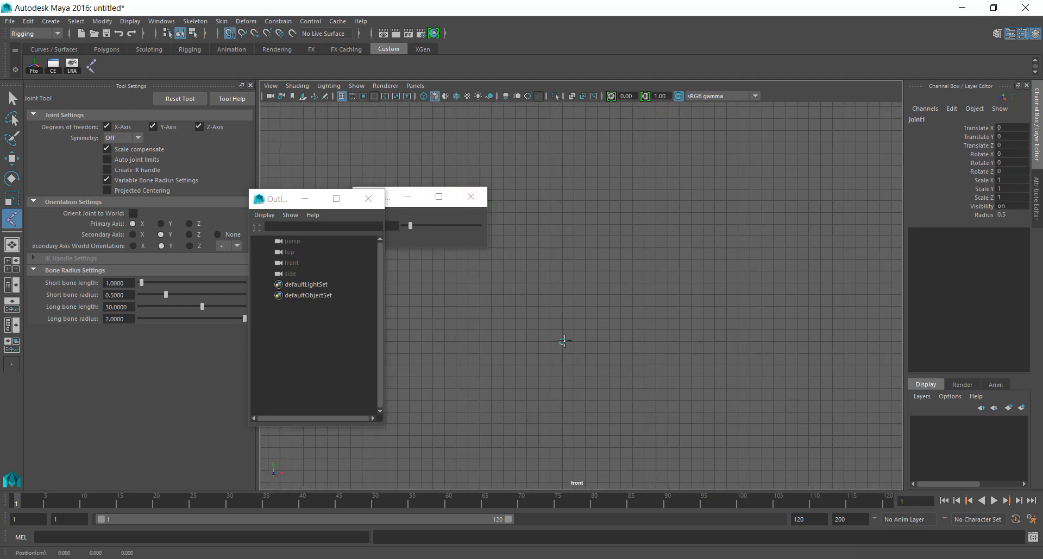
pyautogui.press('w')
pyautogui.click(1017, 215)
pyautogui.write('2')
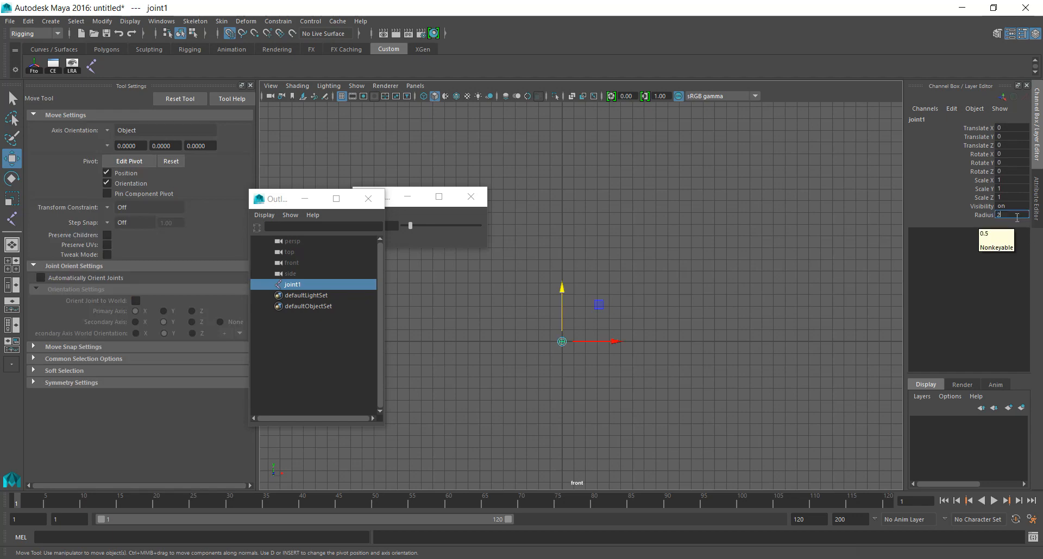
pyautogui.press('Return')
# Duplicate the joint and place the copy directly above the original at Translate Y 40.
pyautogui.click(649, 418)
pyautogui.moveTo(543, 325); pyautogui.dragTo(725, 433)
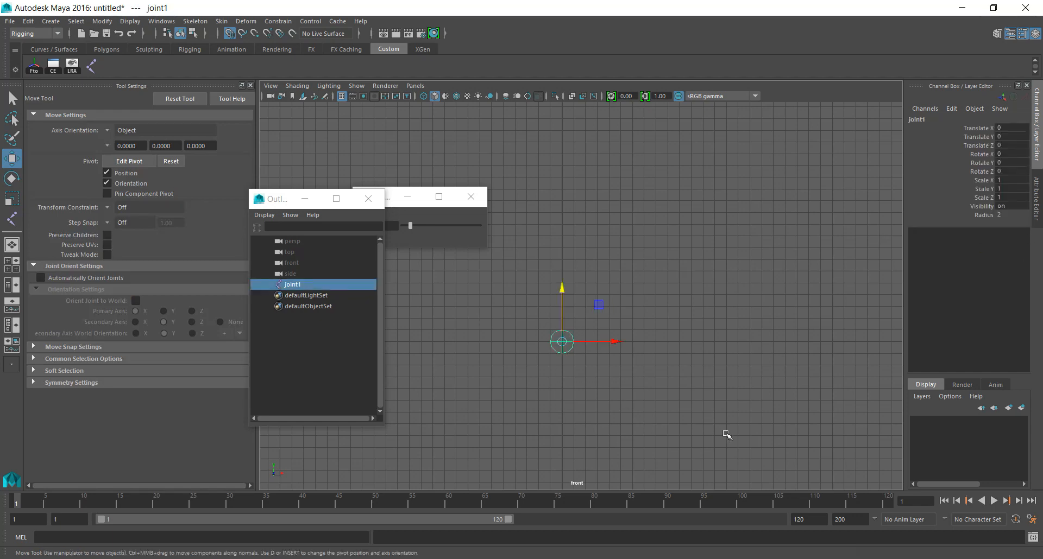
pyautogui.hotkey('ctrl', 'd')
pyautogui.scroll(-3, 675, 392)
pyautogui.keyDown('alt'); pyautogui.moveTo(630, 276); pyautogui.dragTo(629, 374, button='middle'); pyautogui.keyUp('alt')
pyautogui.moveTo(570, 368); pyautogui.dragTo(606, 152)
pyautogui.keyDown('alt'); pyautogui.moveTo(585, 242); pyautogui.dragTo(580, 271, button='middle'); pyautogui.keyUp('alt')
pyautogui.scroll(3, 563, 190)
pyautogui.scroll(-1, 565, 207)
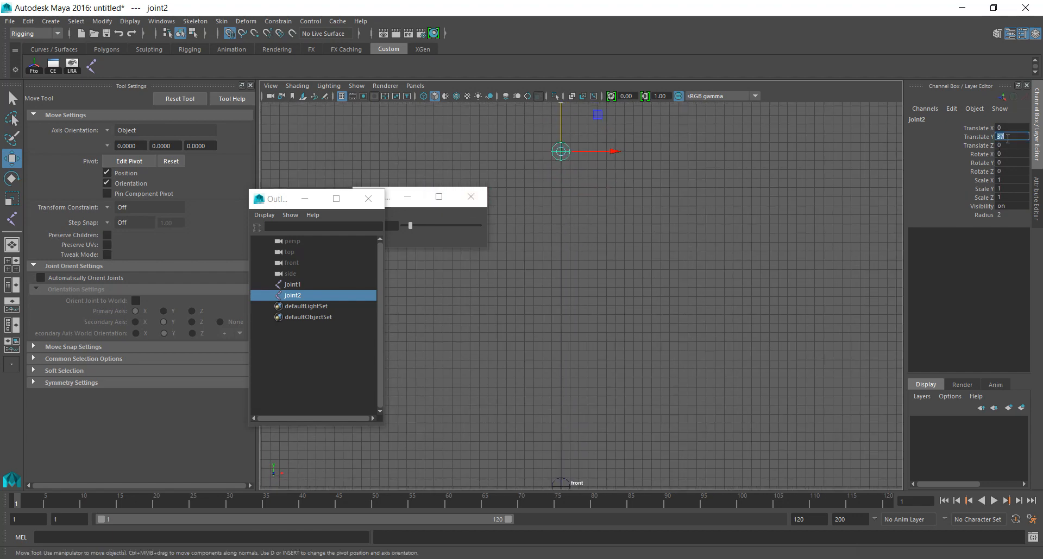
pyautogui.write('40')
pyautogui.press('Return')
# Select both joints in the perspective view and try moving them 5 units along X.
pyautogui.scroll(-2, 656, 277)
pyautogui.press('space')
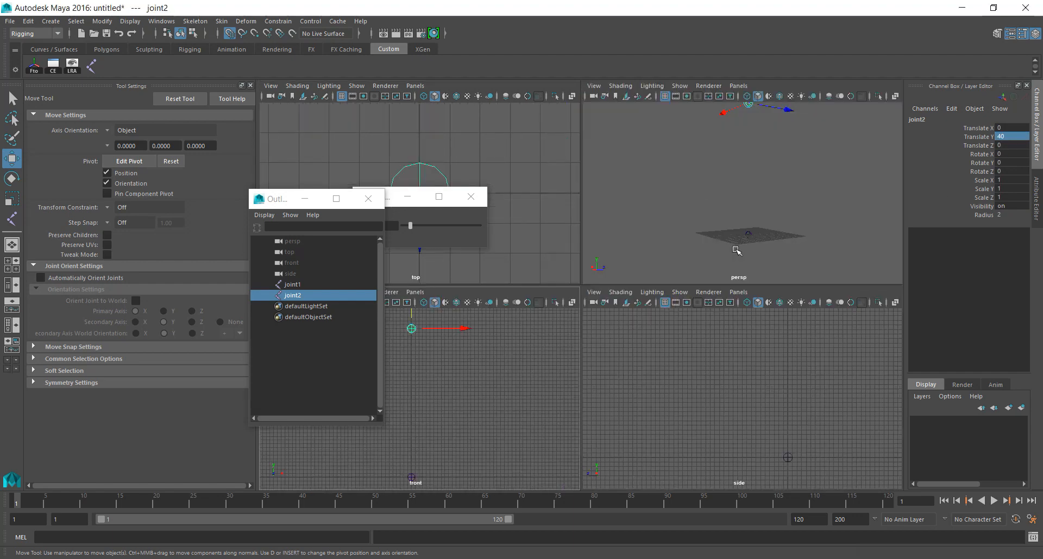
pyautogui.keyDown('alt'); pyautogui.moveTo(733, 249); pyautogui.dragTo(710, 253); pyautogui.keyUp('alt')
pyautogui.press('space')
pyautogui.click(660, 316)
pyautogui.moveTo(546, 144); pyautogui.dragTo(688, 466)
pyautogui.keyDown('alt'); pyautogui.moveTo(654, 353); pyautogui.dragTo(523, 200); pyautogui.keyUp('alt')
pyautogui.hotkey('ctrl', 'z')
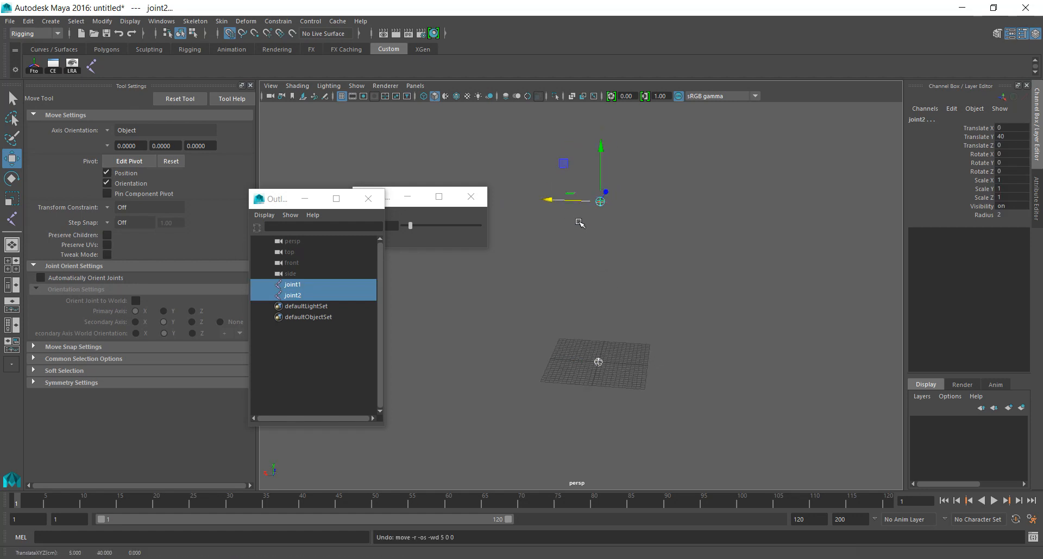
# Move both joints together to about -12.9 in Translate X and deselect them.
pyautogui.keyDown('alt'); pyautogui.moveTo(738, 321); pyautogui.dragTo(700, 280); pyautogui.keyUp('alt')
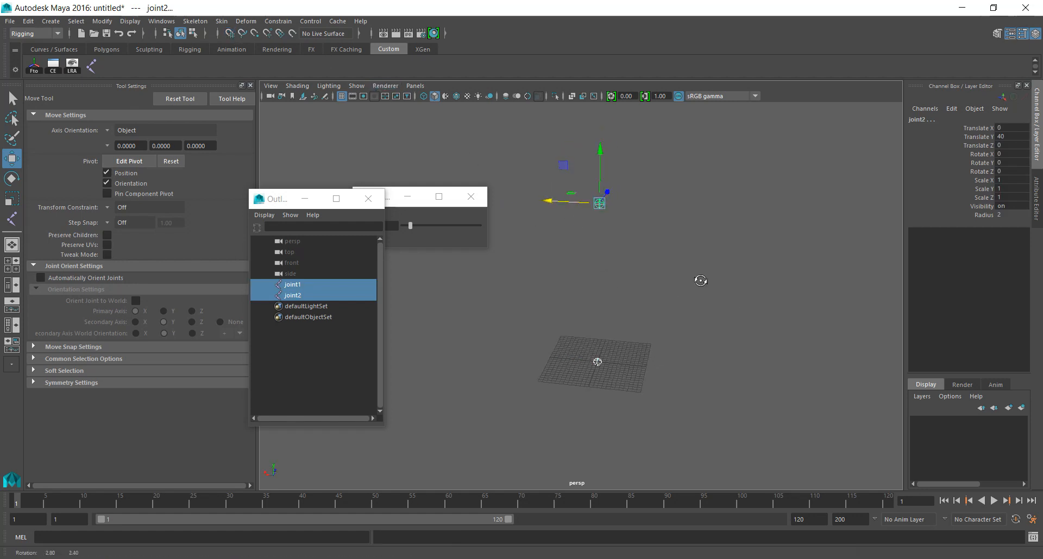
pyautogui.moveTo(555, 201); pyautogui.dragTo(606, 232)
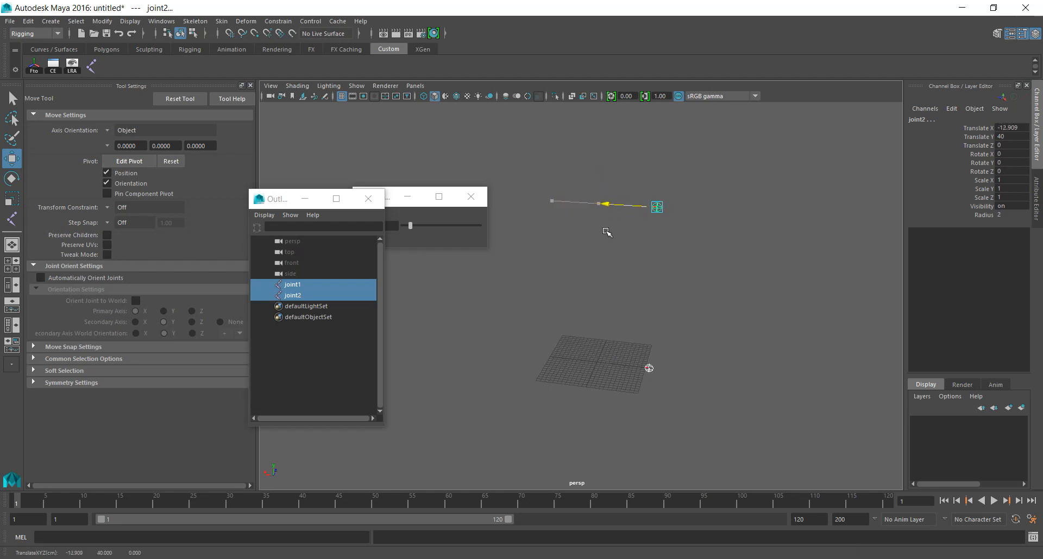
pyautogui.click(697, 326)
pyautogui.keyDown('alt'); pyautogui.moveTo(698, 331); pyautogui.dragTo(664, 307); pyautogui.keyUp('alt')
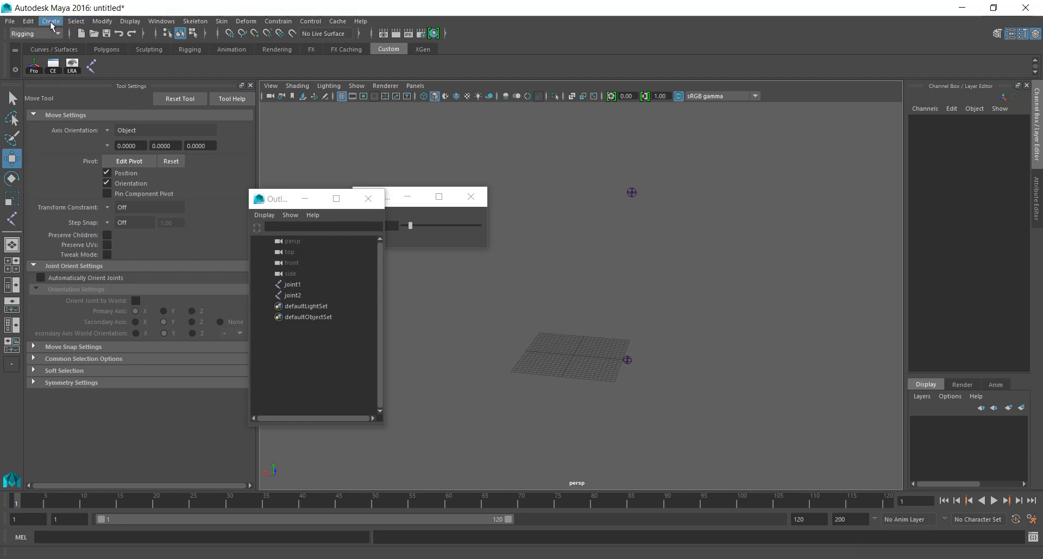
# Move the upper joint sideways along X, away from its position above the lower joint, and deselect it.
pyautogui.keyDown('alt'); pyautogui.moveTo(648, 358); pyautogui.dragTo(624, 305); pyautogui.keyUp('alt')
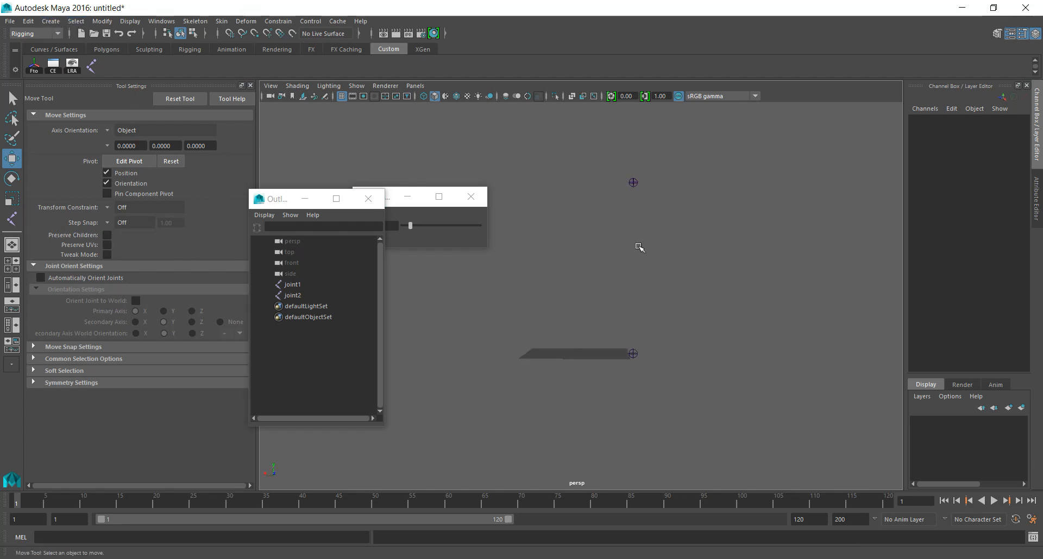
pyautogui.moveTo(573, 167); pyautogui.dragTo(642, 191)
pyautogui.moveTo(579, 184); pyautogui.dragTo(669, 200)
pyautogui.moveTo(722, 127); pyautogui.dragTo(723, 195)
pyautogui.click(705, 323)
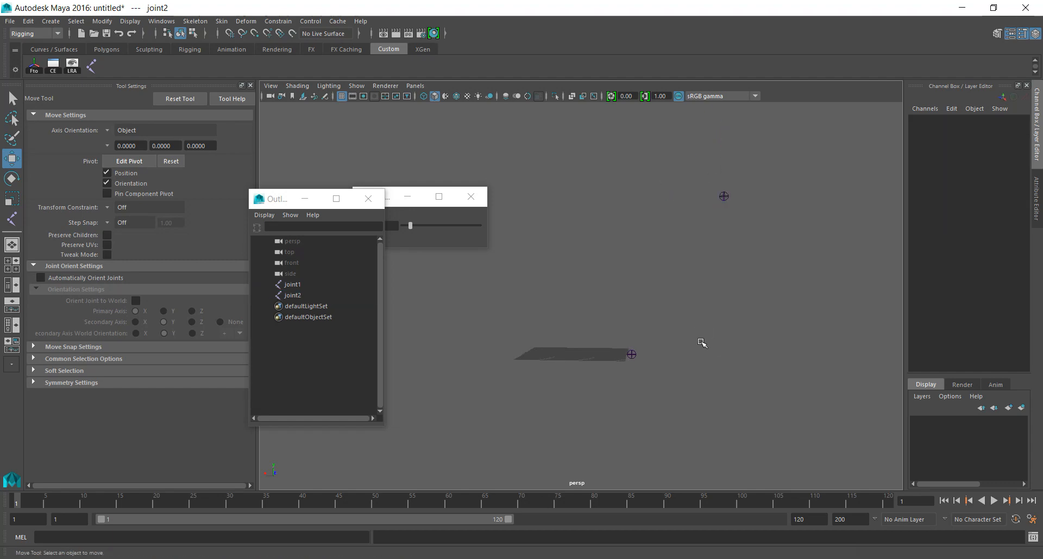
# Draw a straight EP curve from the lower joint to the upper joint, snapping both end points to the joints.
pyautogui.click(56, 25)
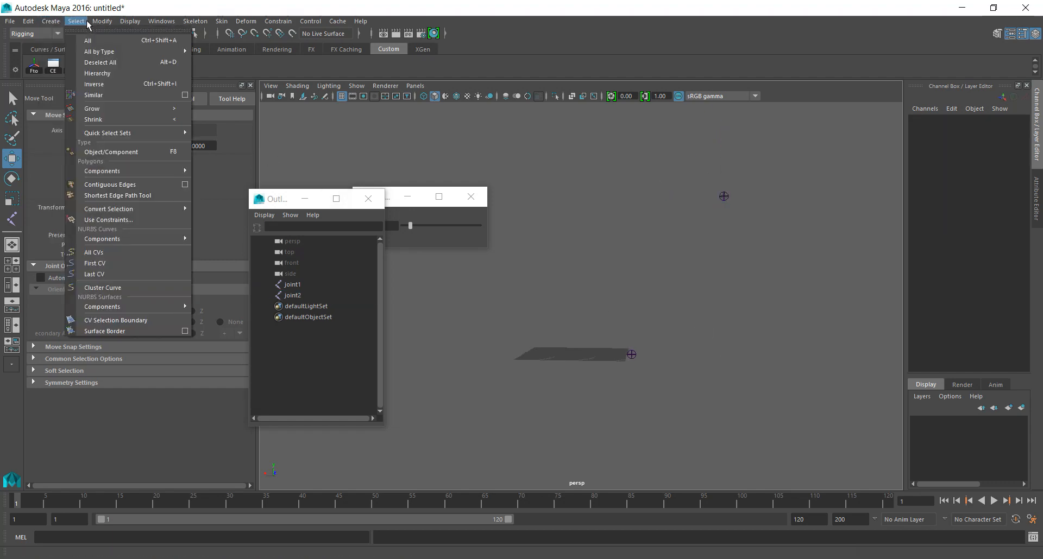
pyautogui.moveTo(84, 21)
pyautogui.moveTo(51, 21)
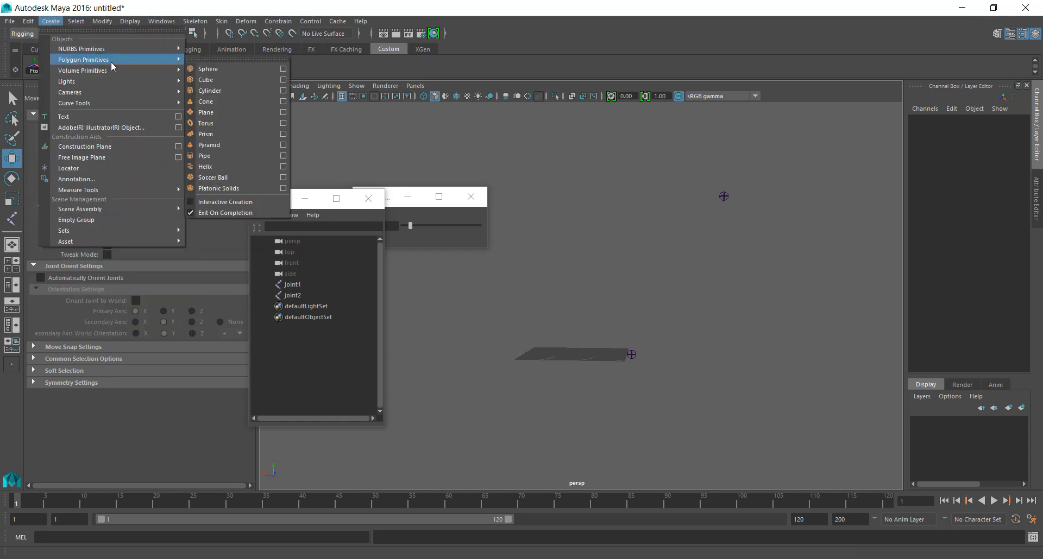
pyautogui.moveTo(125, 49)
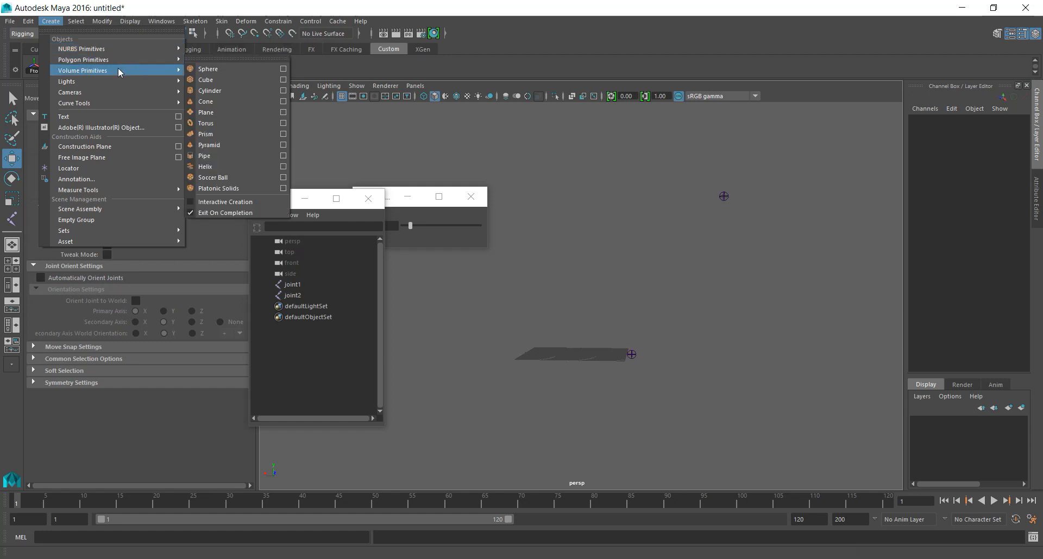
pyautogui.moveTo(130, 103)
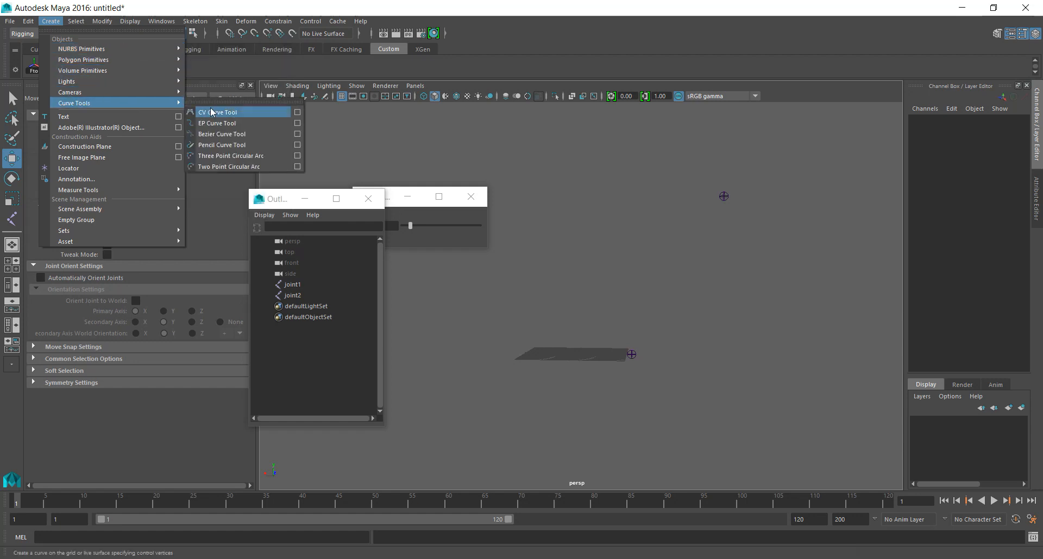
pyautogui.click(297, 123)
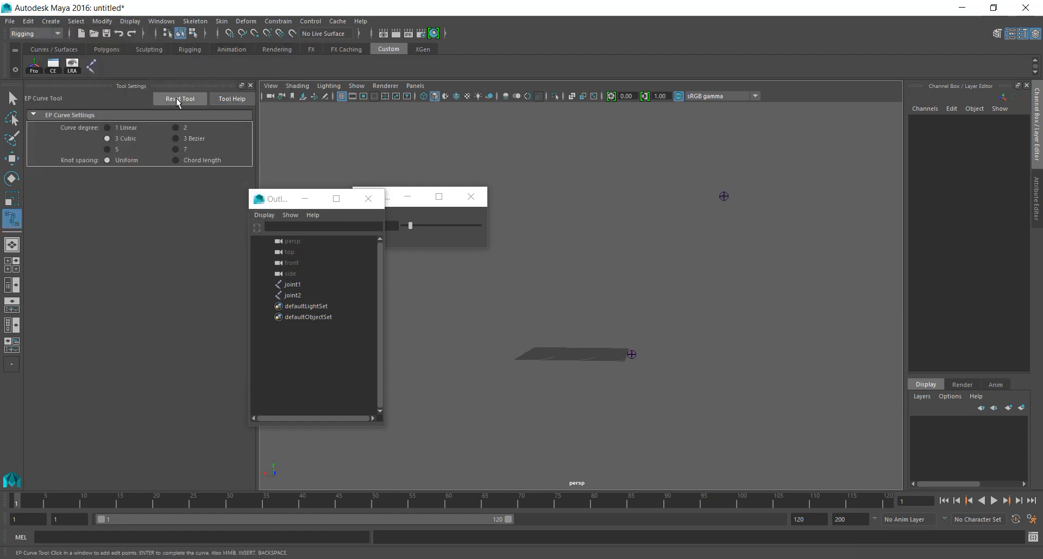
pyautogui.keyDown('alt'); pyautogui.moveTo(650, 341); pyautogui.dragTo(642, 364); pyautogui.keyUp('alt')
pyautogui.press('v')
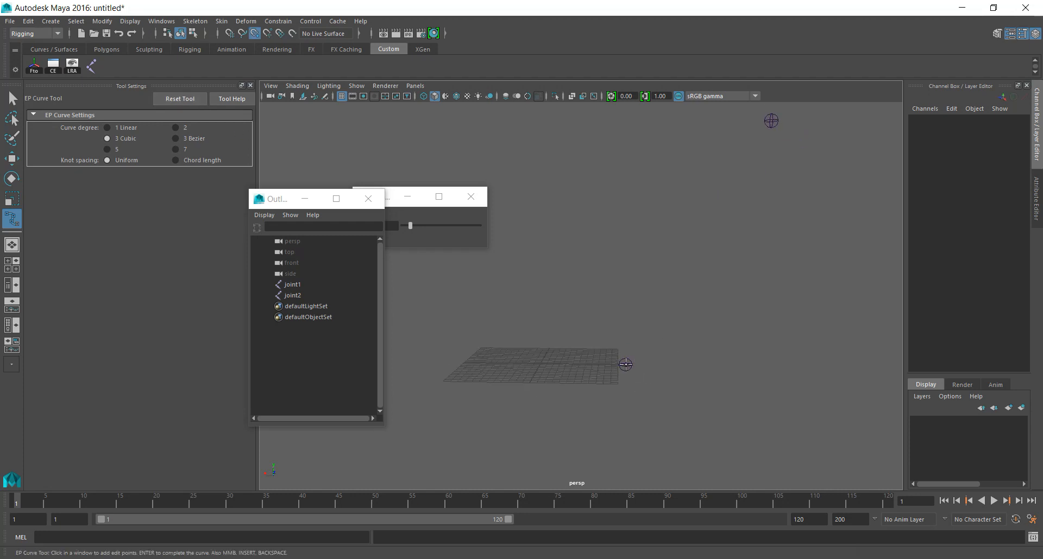
pyautogui.click(643, 342)
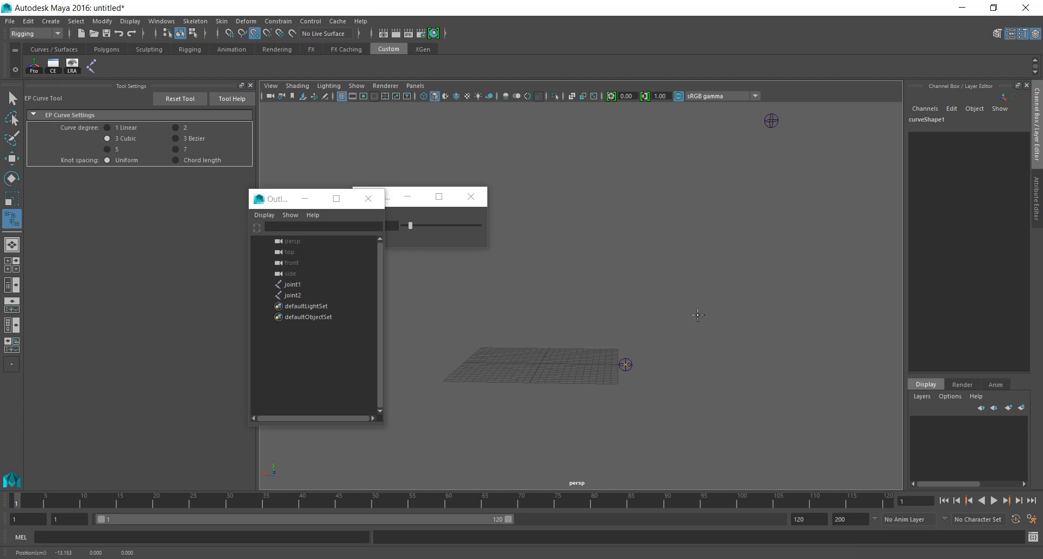
pyautogui.click(771, 120)
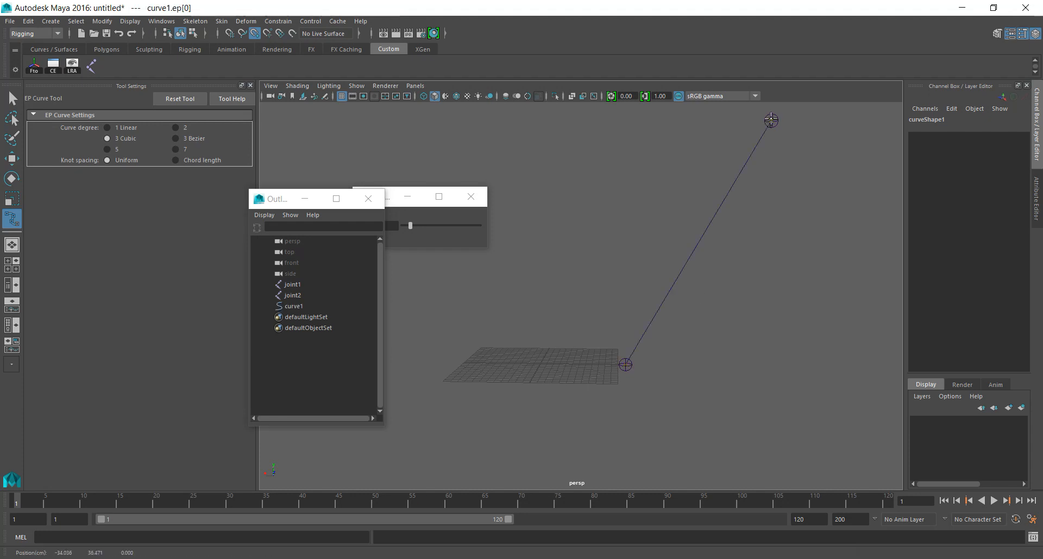
pyautogui.press('w')
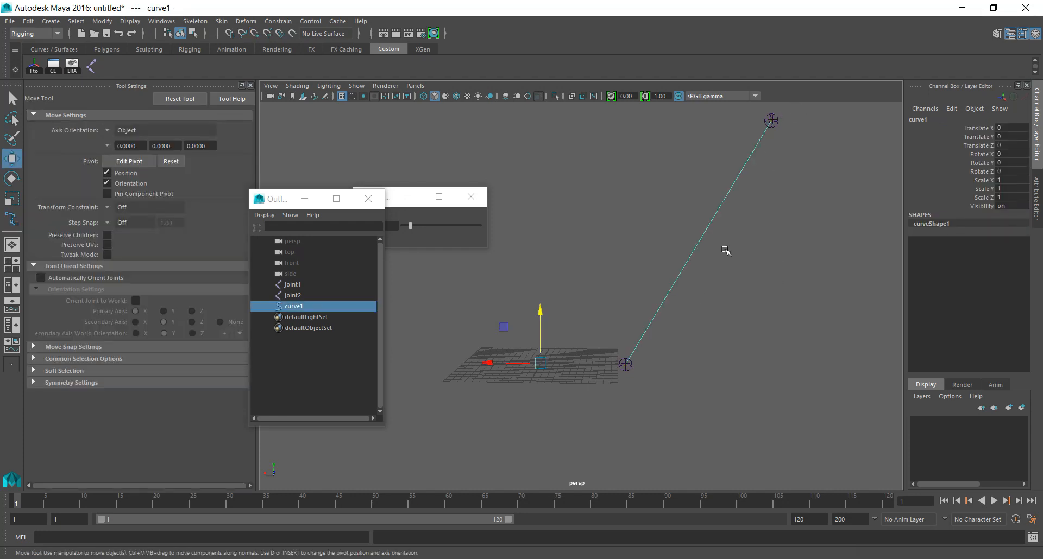
# Examine the curve between the two joints from several angles and deselect it.
pyautogui.keyDown('alt'); pyautogui.moveTo(728, 226); pyautogui.dragTo(710, 284); pyautogui.keyUp('alt')
pyautogui.click(726, 249)
pyautogui.moveTo(658, 233); pyautogui.dragTo(713, 295)
pyautogui.keyDown('alt'); pyautogui.moveTo(677, 322); pyautogui.dragTo(735, 310); pyautogui.keyUp('alt')
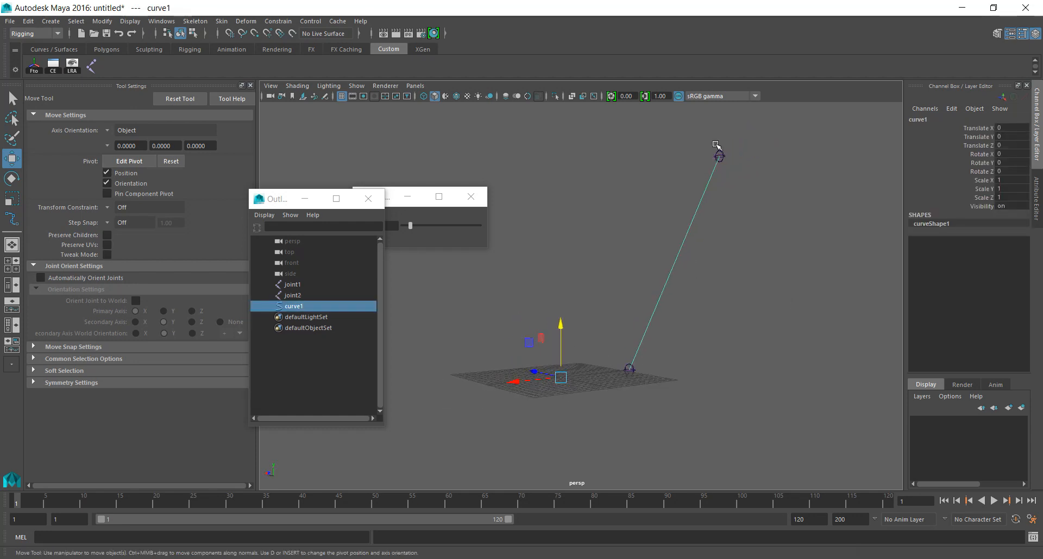
pyautogui.keyDown('alt'); pyautogui.moveTo(766, 259); pyautogui.dragTo(755, 266); pyautogui.keyUp('alt')
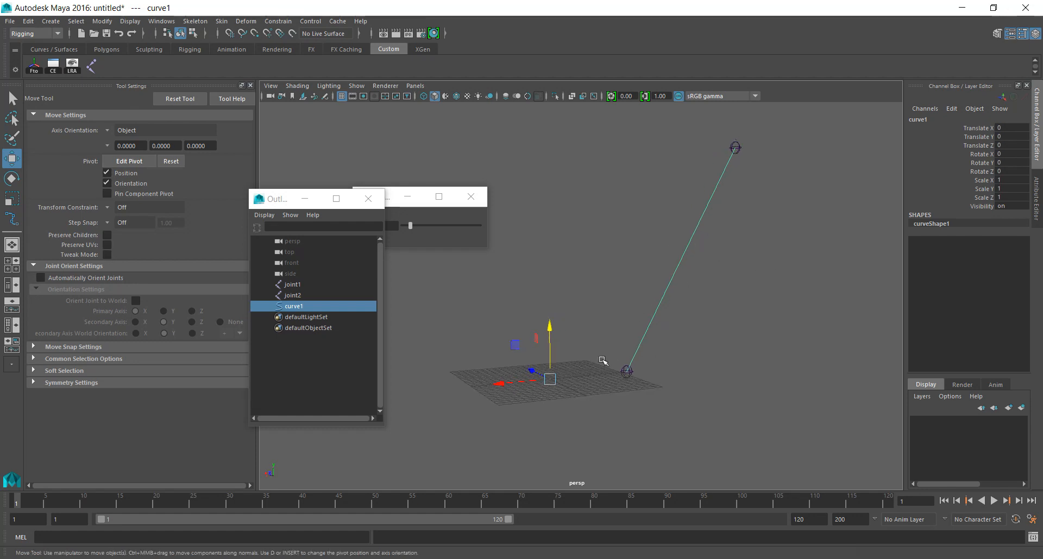
pyautogui.click(700, 309)
pyautogui.keyDown('alt'); pyautogui.moveTo(759, 319); pyautogui.dragTo(664, 297); pyautogui.keyUp('alt')
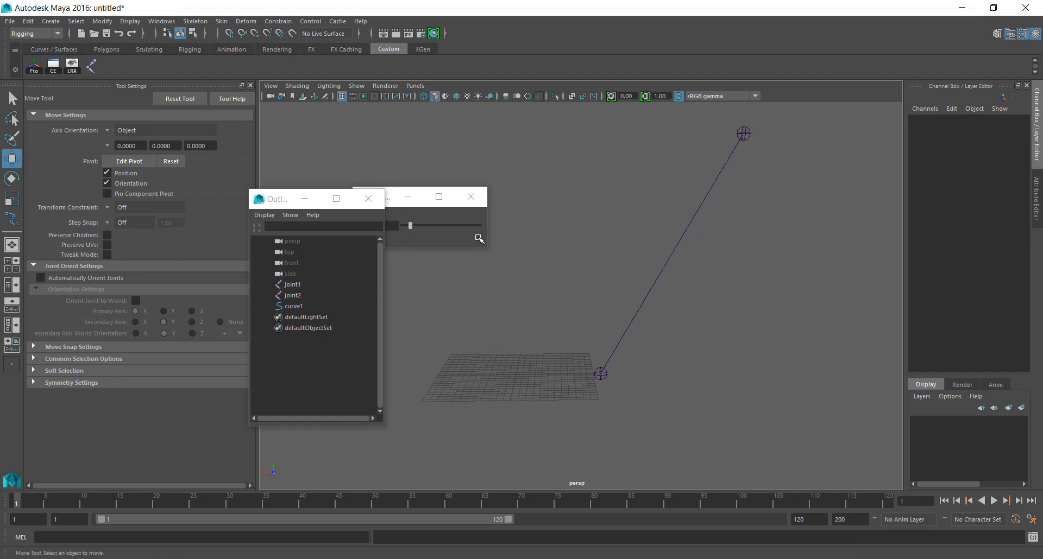
# Place a separate joint snapped onto the curve's lower part, at about X -19, Y 10.2, and deselect it.
pyautogui.click(91, 63)
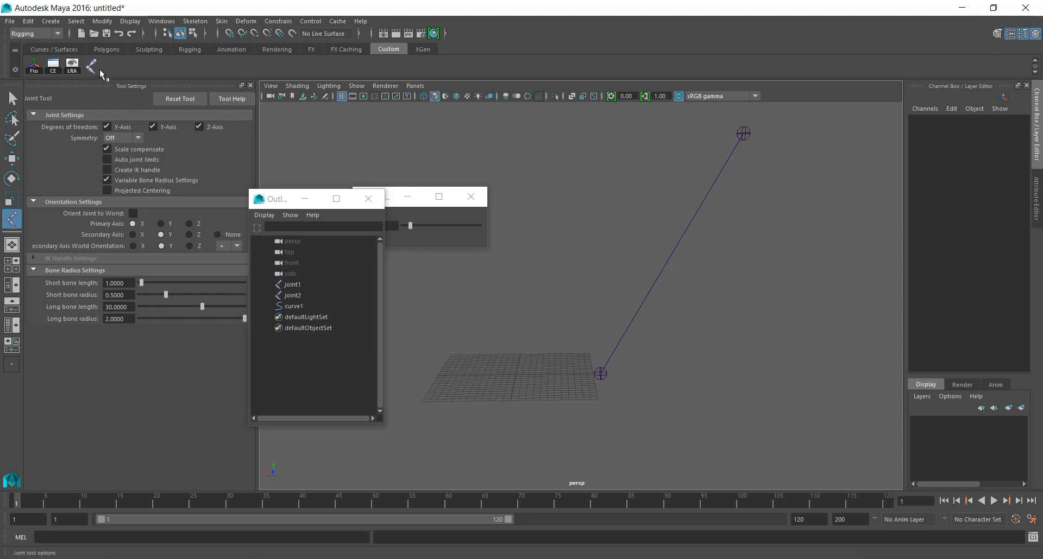
pyautogui.moveTo(701, 255)
pyautogui.keyDown('alt'); pyautogui.mouseDown()
pyautogui.moveTo(678, 292)
pyautogui.moveTo(684, 266)
pyautogui.mouseUp(); pyautogui.keyUp('alt')
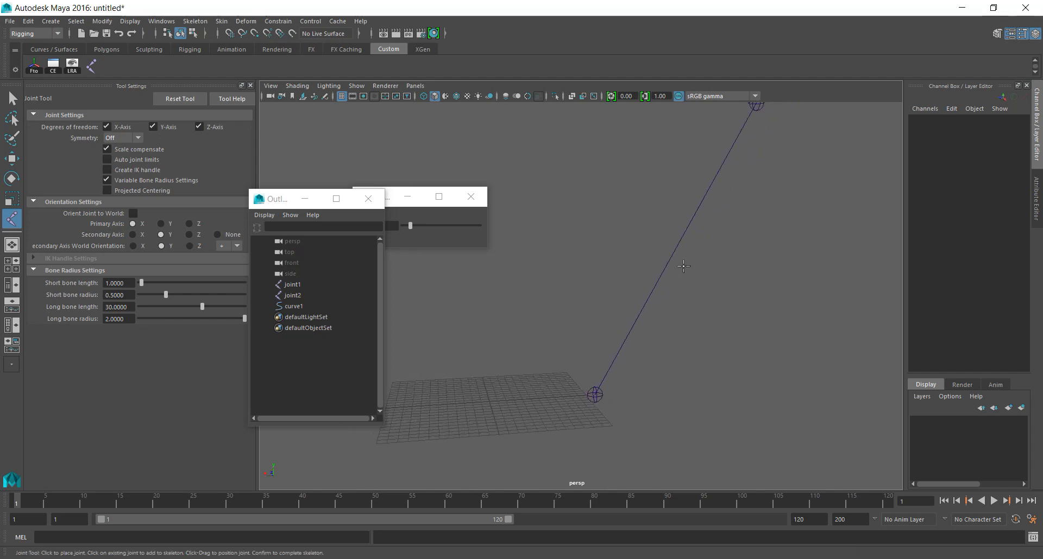
pyautogui.press('space')
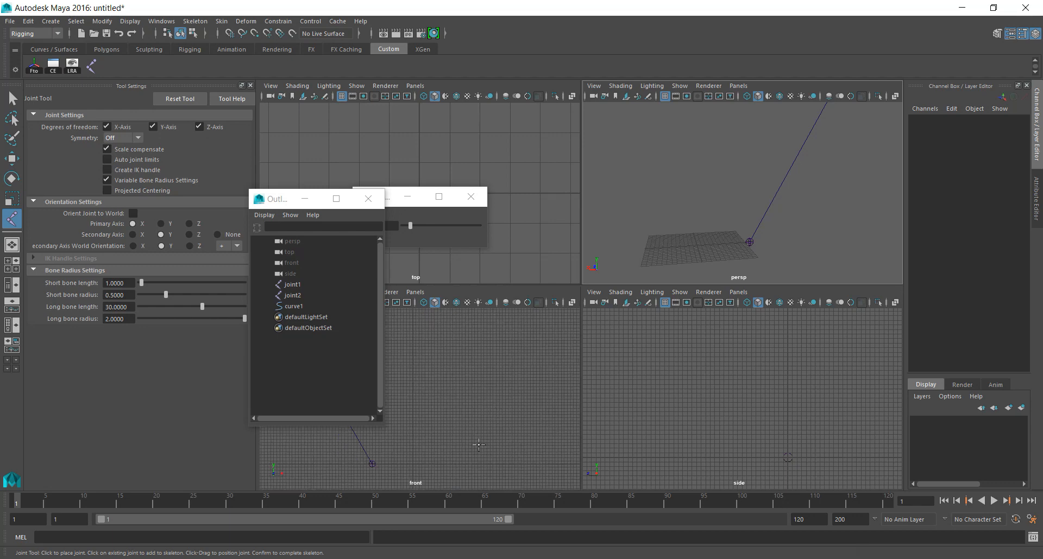
pyautogui.keyDown('alt'); pyautogui.moveTo(448, 419); pyautogui.dragTo(492, 398, button='middle'); pyautogui.keyUp('alt')
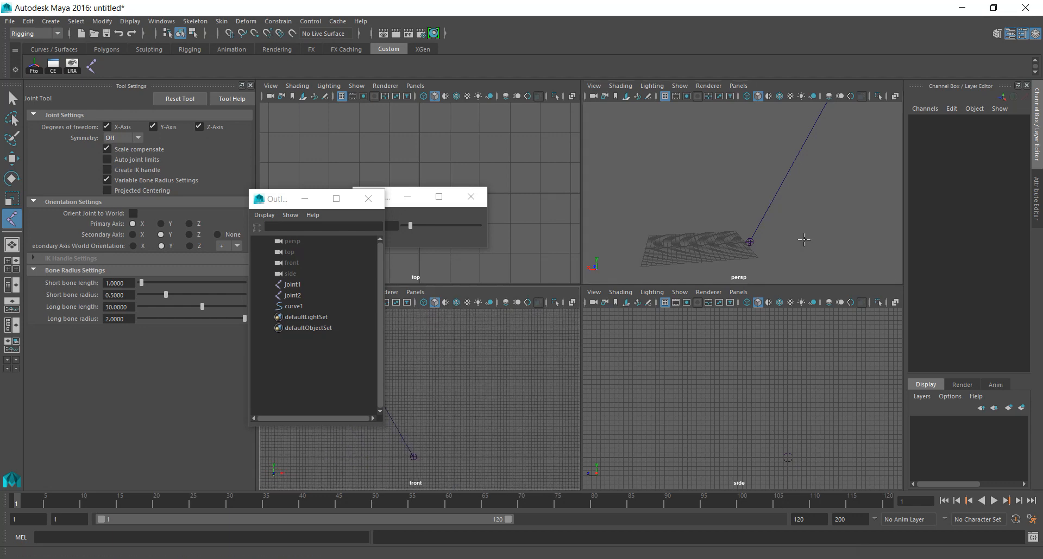
pyautogui.scroll(-3, 806, 406)
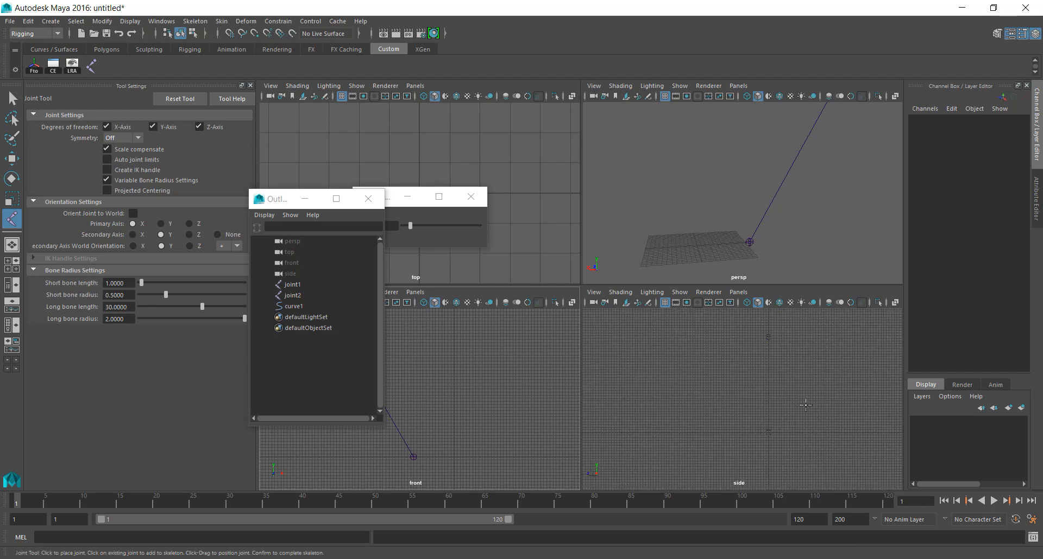
pyautogui.press('space')
pyautogui.scroll(-2, 671, 262)
pyautogui.scroll(1, 666, 263)
pyautogui.keyDown('alt'); pyautogui.moveTo(667, 279); pyautogui.dragTo(670, 287); pyautogui.keyUp('alt')
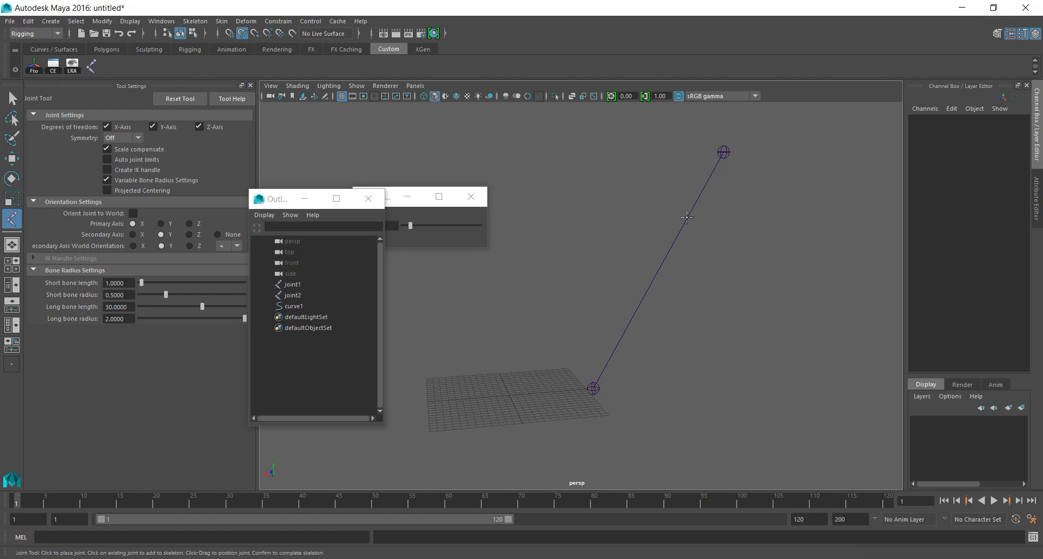
pyautogui.click(687, 217)
pyautogui.moveTo(735, 367); pyautogui.dragTo(704, 359)
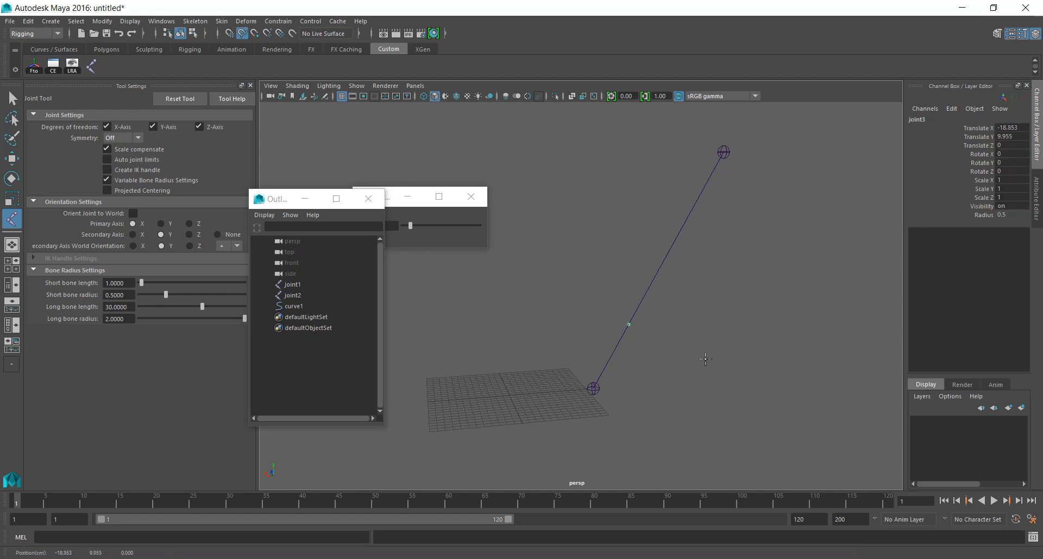
pyautogui.moveTo(698, 296); pyautogui.dragTo(719, 234)
pyautogui.moveTo(698, 268); pyautogui.dragTo(650, 325)
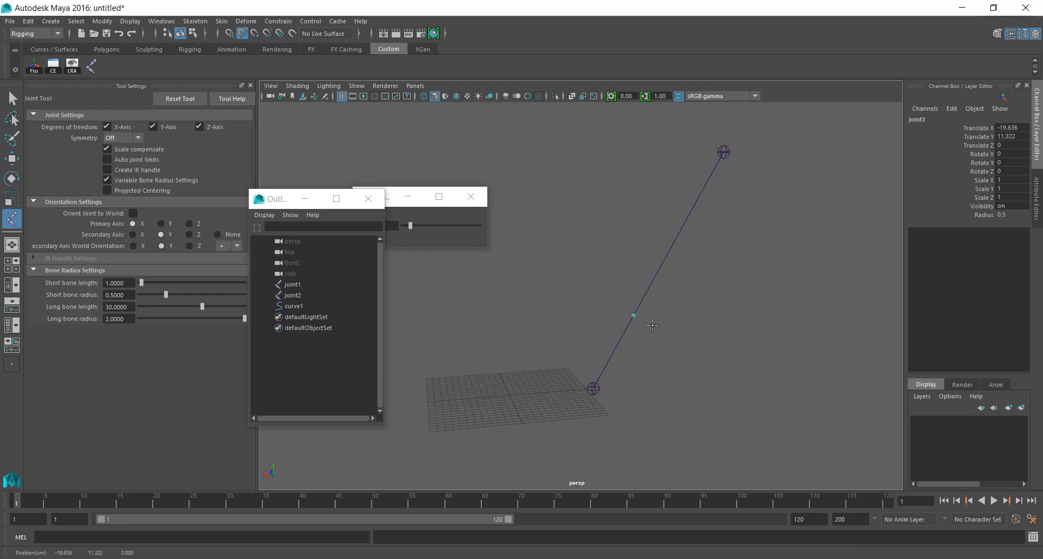
pyautogui.moveTo(647, 336); pyautogui.dragTo(648, 332)
pyautogui.press('Return')
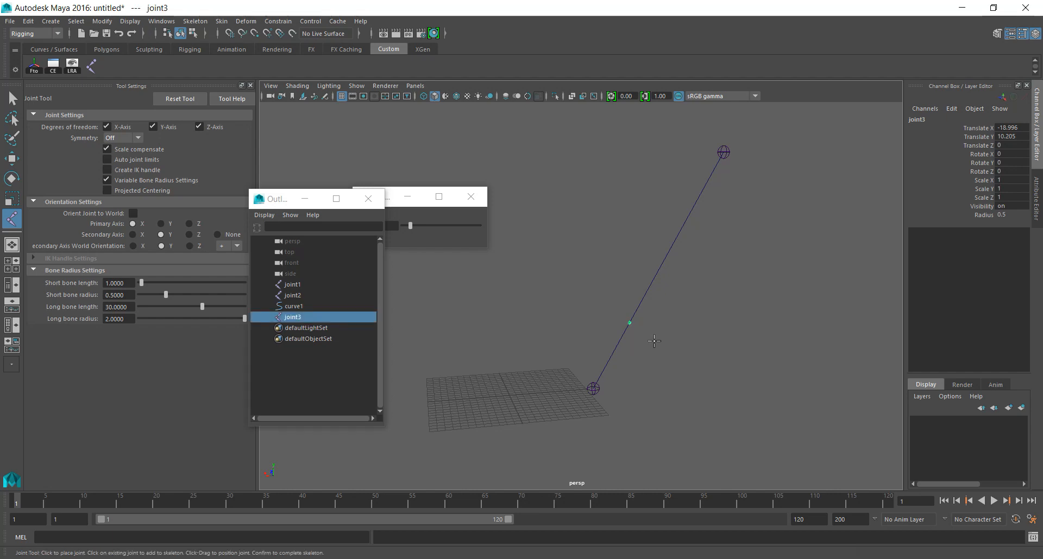
pyautogui.keyDown('alt'); pyautogui.moveTo(677, 294); pyautogui.dragTo(649, 318, button='middle'); pyautogui.keyUp('alt')
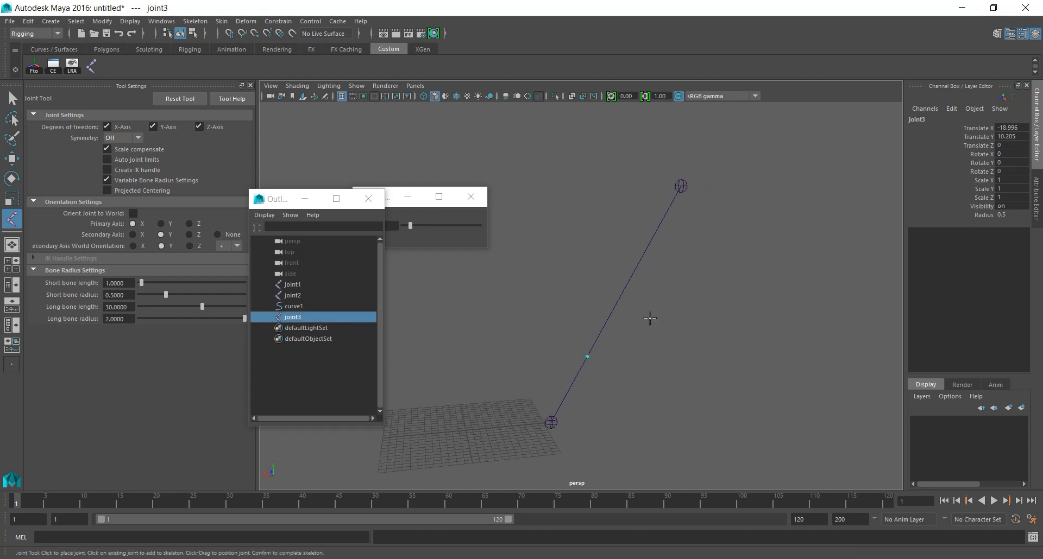
pyautogui.press('w')
pyautogui.click(686, 315)
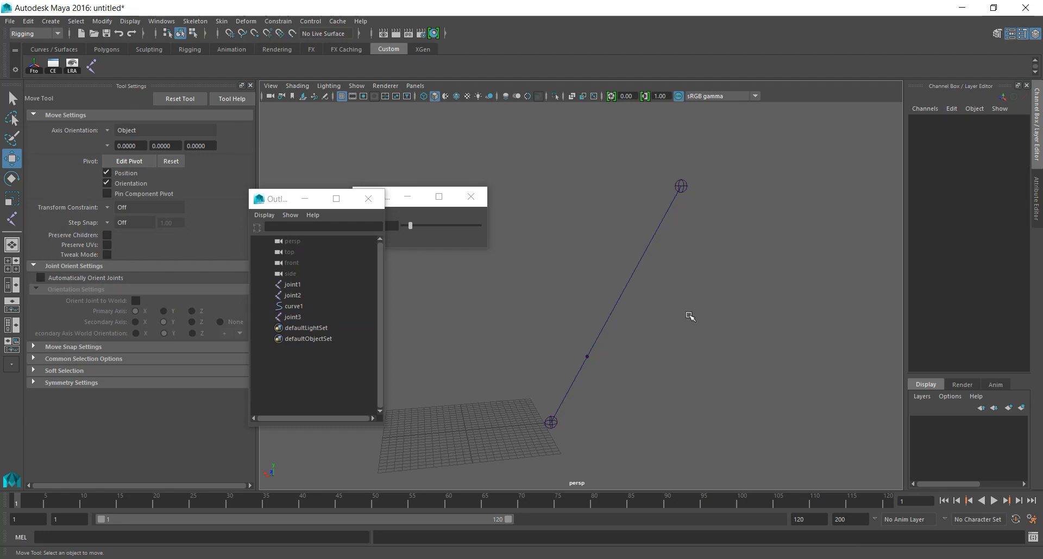
# Place a second separate joint snapped near the curve's middle, at about X -24.7, Y 20.2, and deselect it.
pyautogui.press('y')
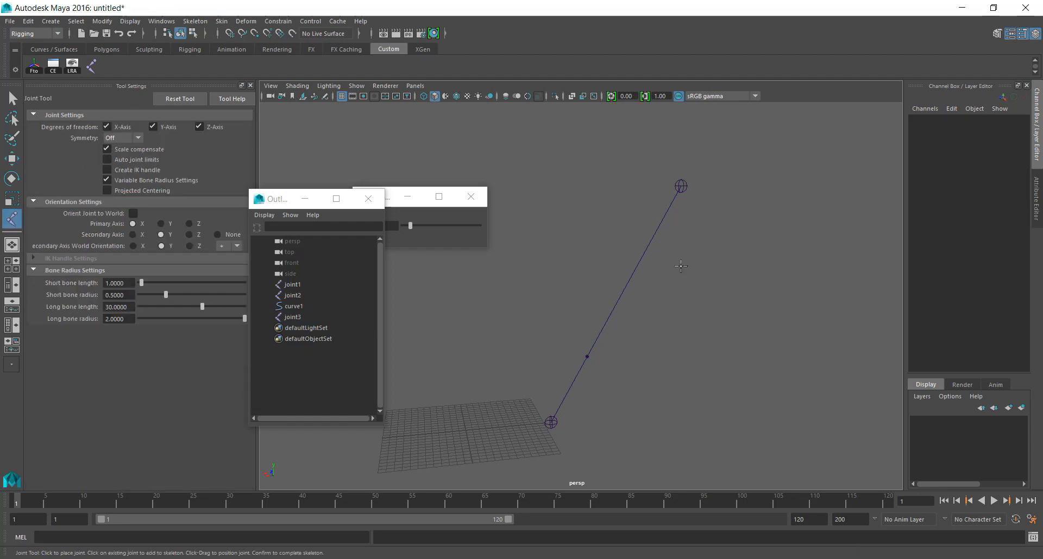
pyautogui.click(672, 235)
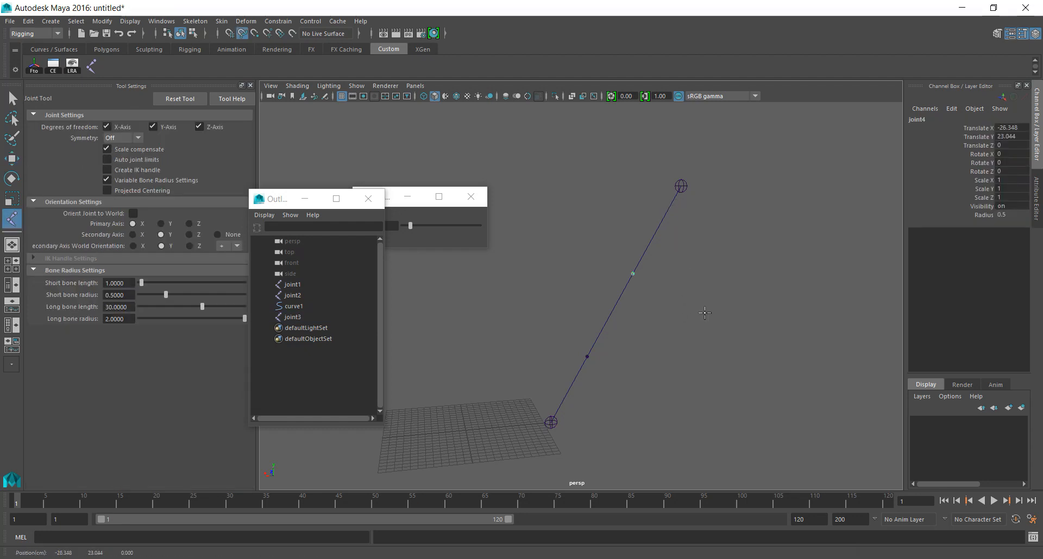
pyautogui.press('Return')
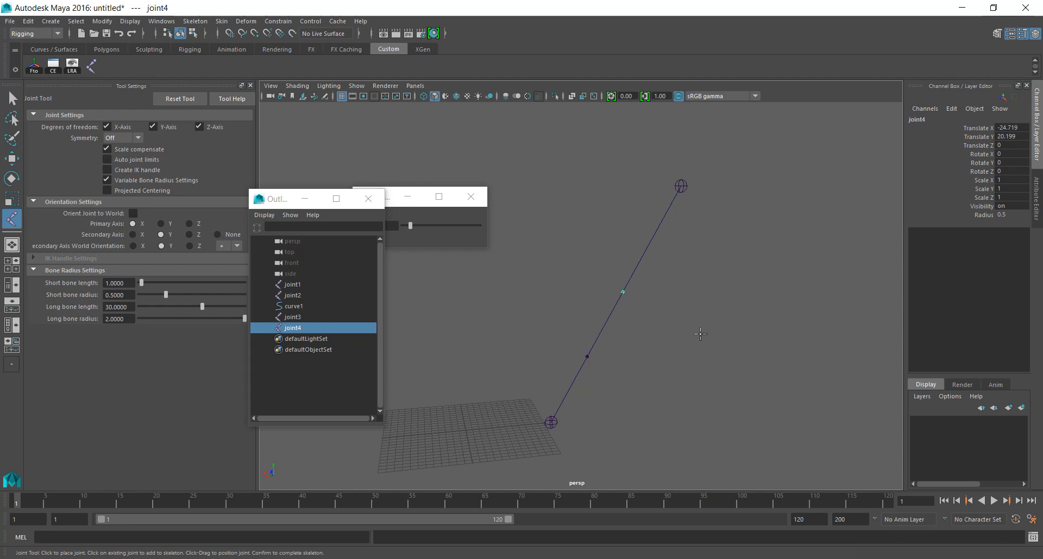
pyautogui.press('w')
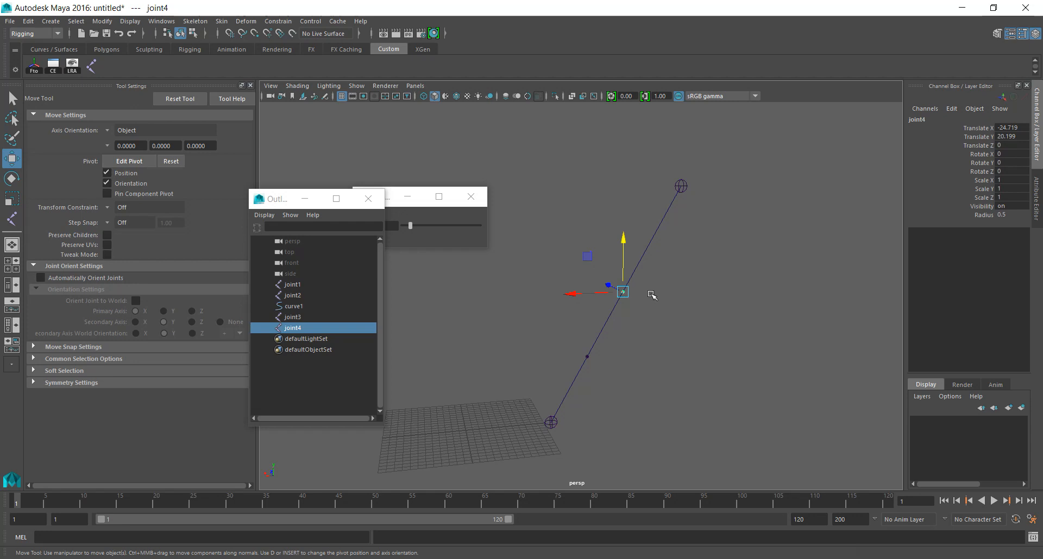
pyautogui.scroll(3, 679, 301)
pyautogui.keyDown('alt'); pyautogui.moveTo(680, 300); pyautogui.dragTo(658, 324, button='middle'); pyautogui.keyUp('alt')
pyautogui.click(696, 296)
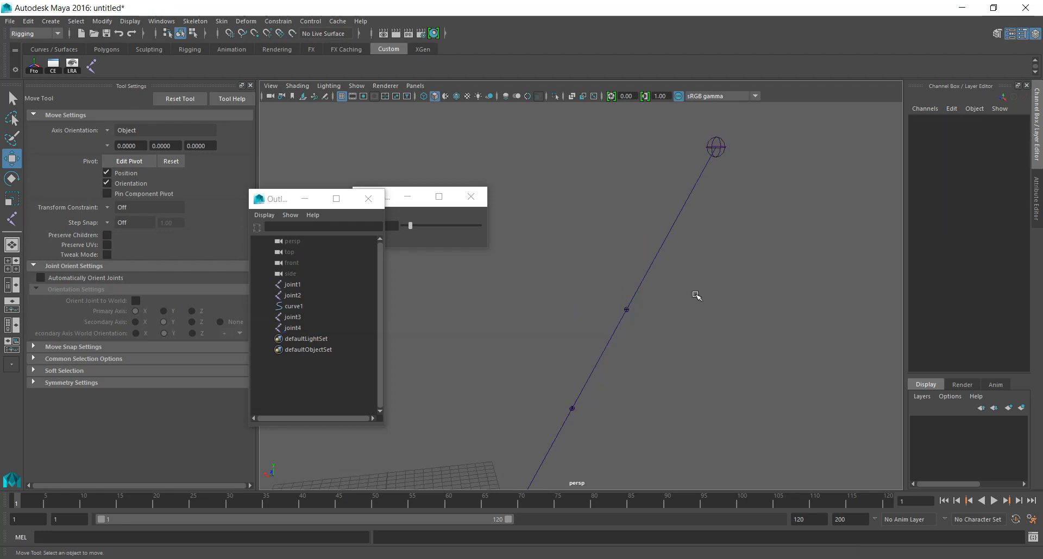
# Place a third separate joint snapped onto the curve's upper part, at about X -29.1, Y 27.9, and deselect it.
pyautogui.press('y')
pyautogui.keyDown('alt'); pyautogui.moveTo(697, 247); pyautogui.dragTo(668, 255, button='middle'); pyautogui.keyUp('alt')
pyautogui.scroll(-2, 694, 234)
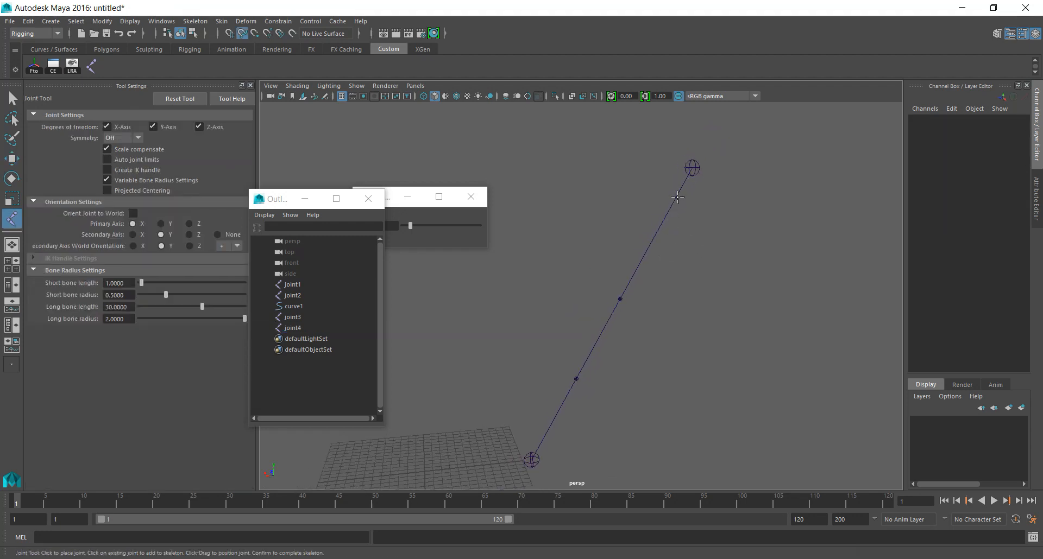
pyautogui.click(660, 233)
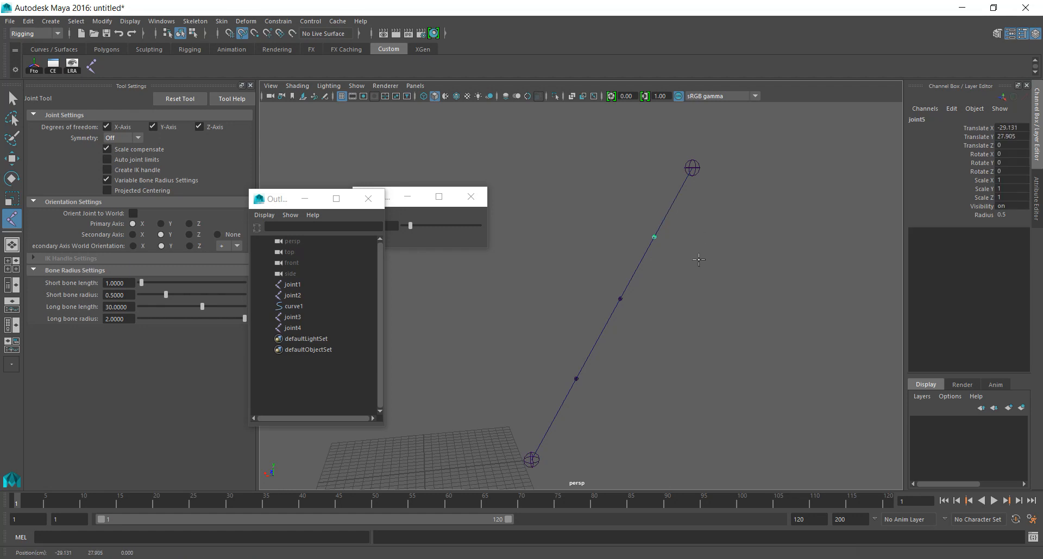
pyautogui.press('Return')
pyautogui.press('w')
pyautogui.click(678, 323)
pyautogui.keyDown('alt'); pyautogui.moveTo(637, 388); pyautogui.dragTo(645, 304); pyautogui.keyUp('alt')
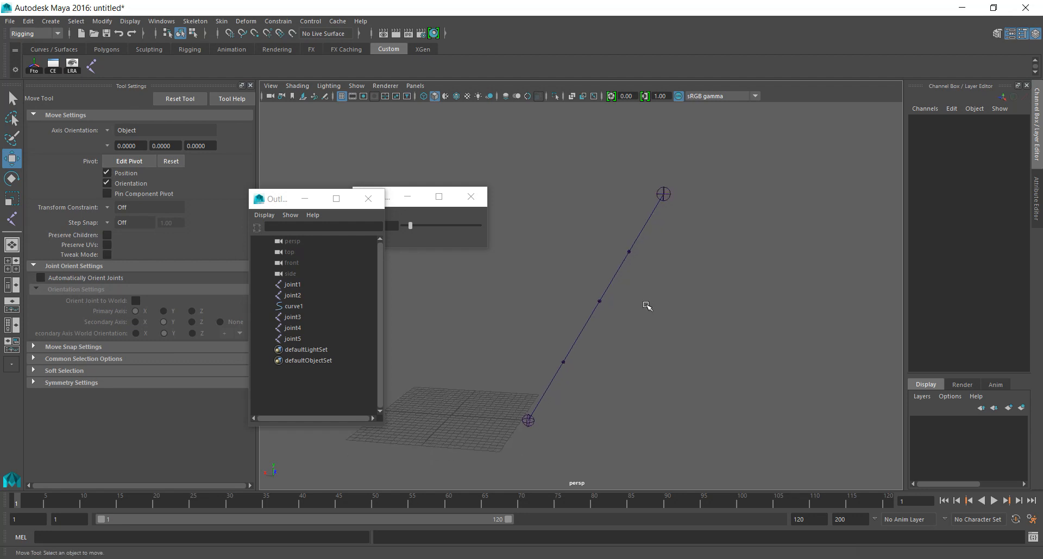
# Delete the guide curve running between the two end joints.
pyautogui.click(651, 213)
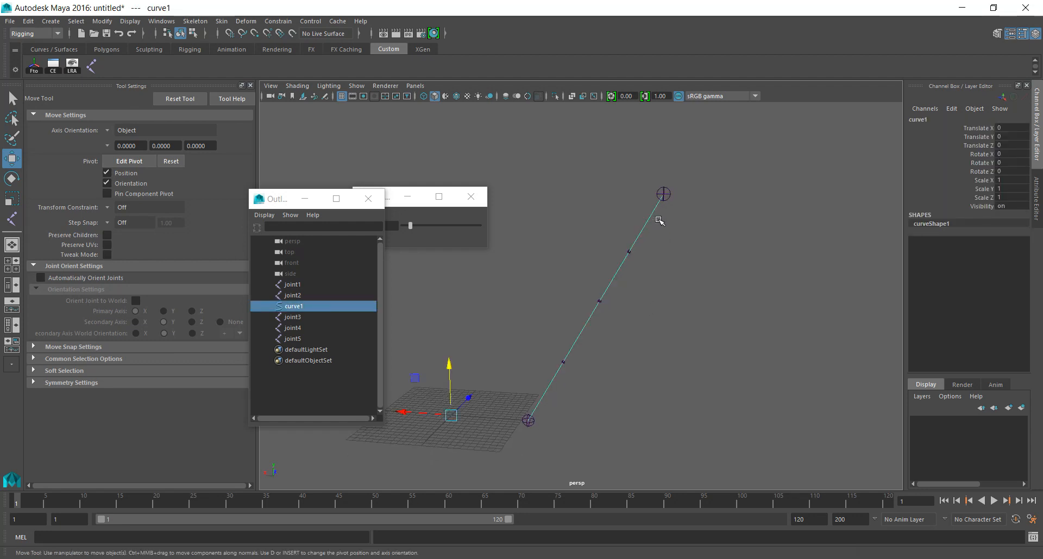
pyautogui.press('Delete')
pyautogui.keyDown('alt'); pyautogui.moveTo(584, 339); pyautogui.dragTo(698, 315); pyautogui.keyUp('alt')
pyautogui.keyDown('alt'); pyautogui.moveTo(648, 350); pyautogui.dragTo(621, 322); pyautogui.keyUp('alt')
# Select the three joints between the end joints and set their radius to 5, finally reducing it to 1.
pyautogui.moveTo(541, 158); pyautogui.dragTo(702, 346)
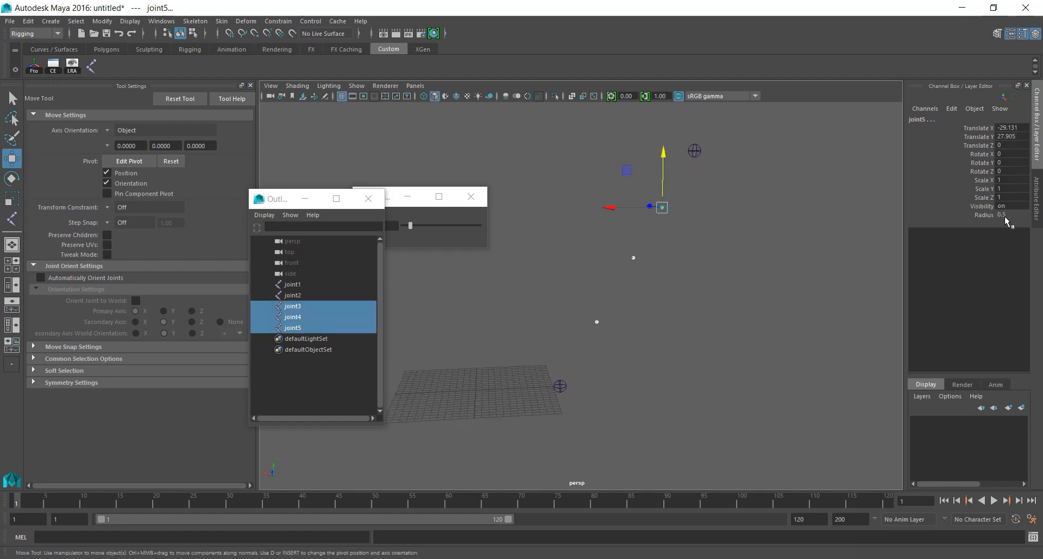
pyautogui.write('5')
pyautogui.press('Return')
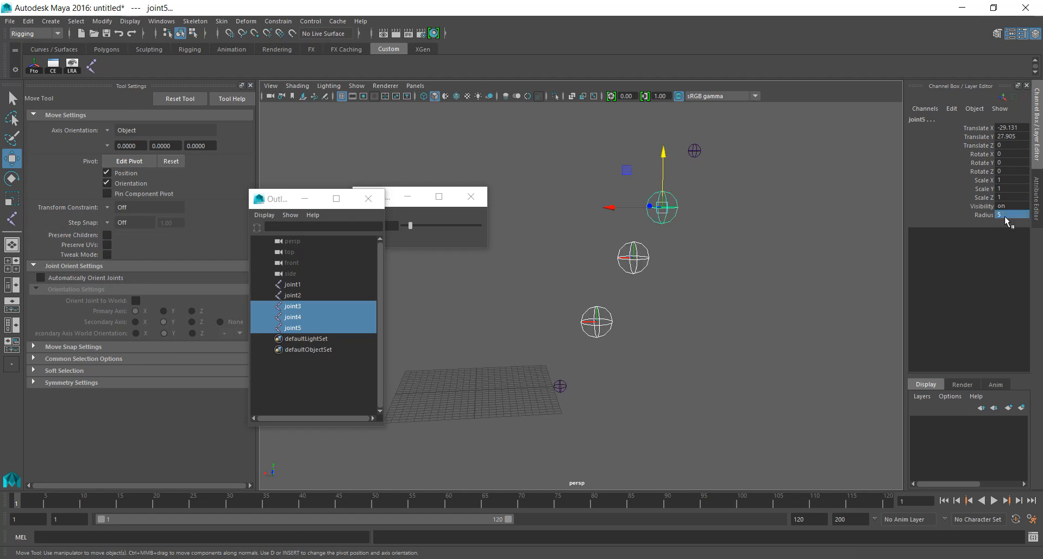
pyautogui.write('1')
pyautogui.press('Return')
# Set the radius of the three joints between the end joints to 2.
pyautogui.click(813, 228)
pyautogui.moveTo(656, 121); pyautogui.dragTo(769, 188)
pyautogui.click(750, 250)
pyautogui.moveTo(550, 186); pyautogui.dragTo(712, 355)
pyautogui.click(1013, 215)
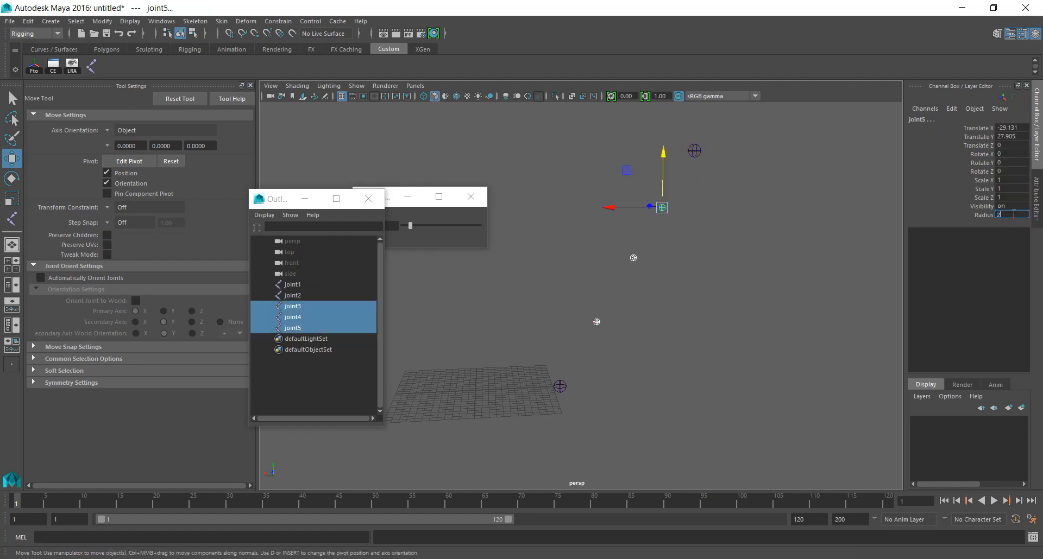
pyautogui.press('Return')
# Parent the top end joint to the upper in-between joint, and that joint to the middle joint.
pyautogui.keyDown('alt'); pyautogui.moveTo(678, 311); pyautogui.dragTo(643, 340); pyautogui.keyUp('alt')
pyautogui.click(712, 348)
pyautogui.keyDown('alt'); pyautogui.moveTo(607, 369); pyautogui.dragTo(645, 287); pyautogui.keyUp('alt')
pyautogui.keyDown('alt'); pyautogui.moveTo(752, 280); pyautogui.dragTo(692, 242); pyautogui.keyUp('alt')
pyautogui.moveTo(625, 137); pyautogui.dragTo(707, 188)
pyautogui.keyDown('shift'); pyautogui.click(615, 218); pyautogui.keyUp('shift')
pyautogui.press('p')
pyautogui.click(636, 260)
pyautogui.click(616, 218)
pyautogui.keyDown('shift'); pyautogui.click(584, 270); pyautogui.keyUp('shift')
pyautogui.press('p')
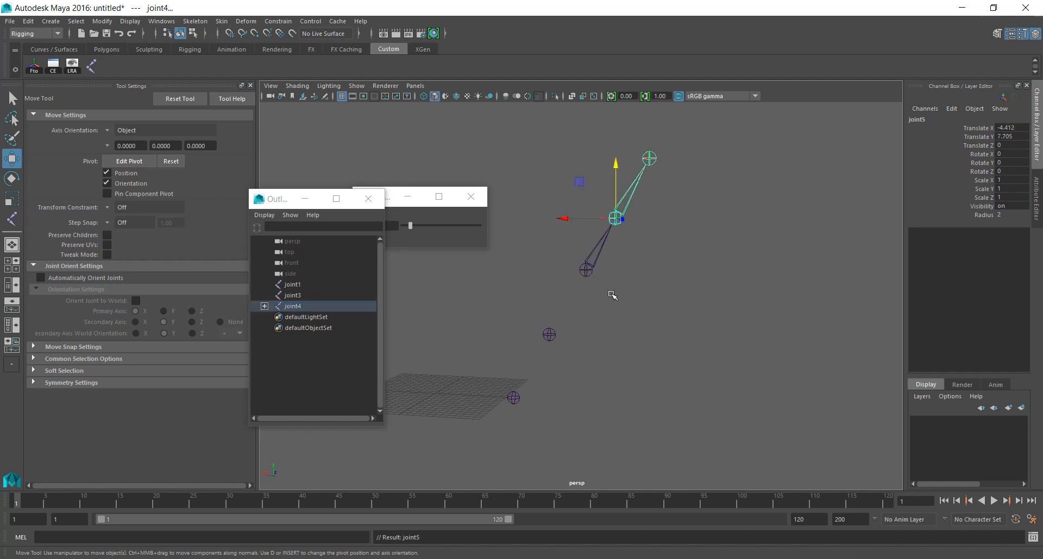
# Parent the middle joint to the lower in-between joint, and that joint to the bottom end joint.
pyautogui.click(639, 297)
pyautogui.click(585, 270)
pyautogui.keyDown('shift'); pyautogui.click(549, 334); pyautogui.keyUp('shift')
pyautogui.press('p')
pyautogui.click(617, 375)
pyautogui.moveTo(511, 318); pyautogui.dragTo(584, 358)
pyautogui.keyDown('shift'); pyautogui.moveTo(480, 392); pyautogui.dragTo(557, 444); pyautogui.keyUp('shift')
pyautogui.press('p')
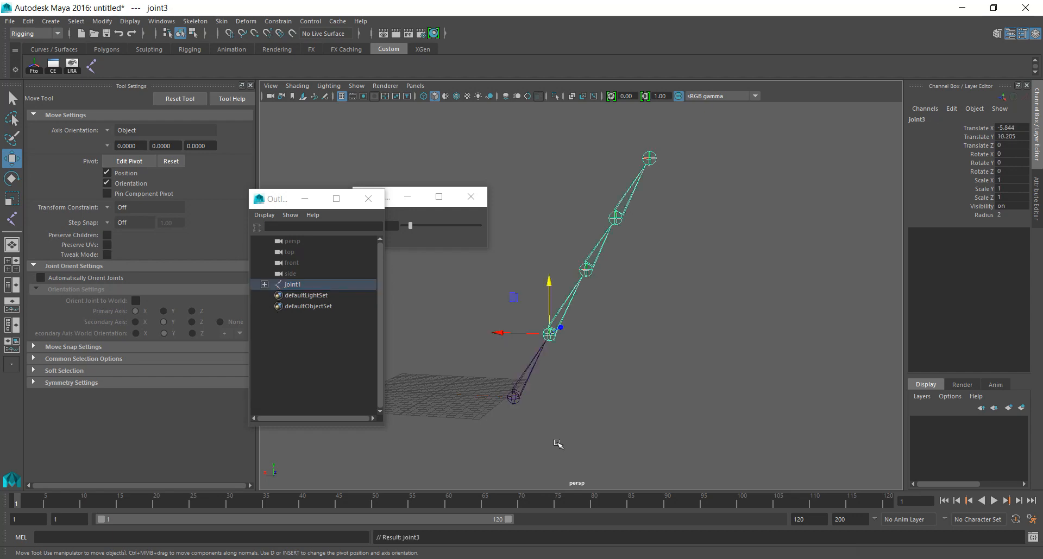
# Examine the connected joint chain in the top view and from several angles in the perspective view.
pyautogui.keyDown('alt'); pyautogui.moveTo(729, 376); pyautogui.dragTo(696, 339); pyautogui.keyUp('alt')
pyautogui.press('space')
pyautogui.press('space')
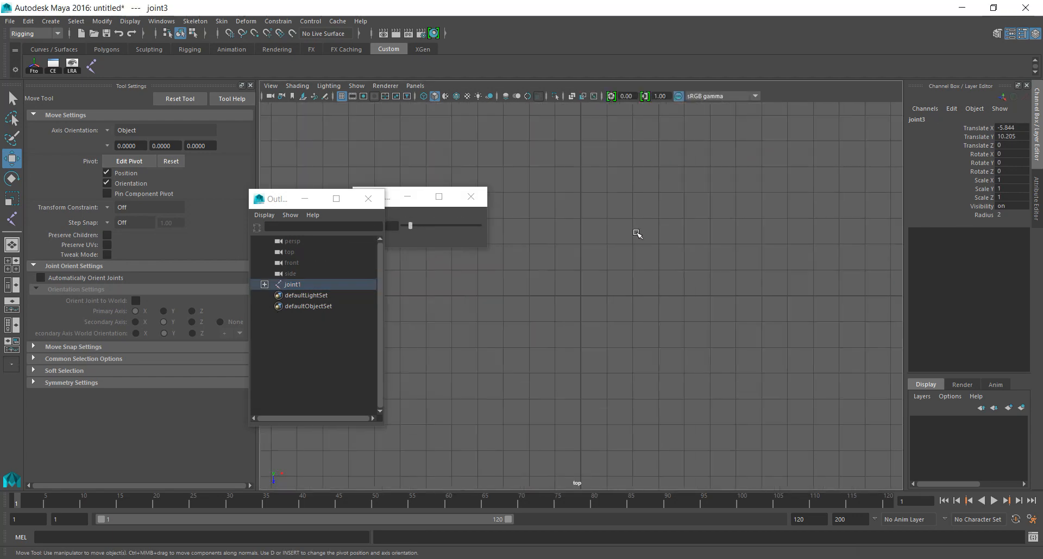
pyautogui.scroll(-12, 643, 264)
pyautogui.scroll(3, 587, 293)
pyautogui.keyDown('alt'); pyautogui.moveTo(490, 280); pyautogui.dragTo(677, 298, button='middle'); pyautogui.keyUp('alt')
pyautogui.scroll(4, 722, 370)
pyautogui.keyDown('alt'); pyautogui.moveTo(722, 370); pyautogui.dragTo(575, 383, button='middle'); pyautogui.keyUp('alt')
pyautogui.press('space')
pyautogui.press('space')
pyautogui.keyDown('alt'); pyautogui.moveTo(671, 310); pyautogui.dragTo(700, 326); pyautogui.keyUp('alt')
pyautogui.click(666, 374)
pyautogui.keyDown('alt'); pyautogui.moveTo(760, 339); pyautogui.dragTo(666, 336); pyautogui.keyUp('alt')
pyautogui.keyDown('alt'); pyautogui.moveTo(668, 299); pyautogui.dragTo(583, 400); pyautogui.keyUp('alt')
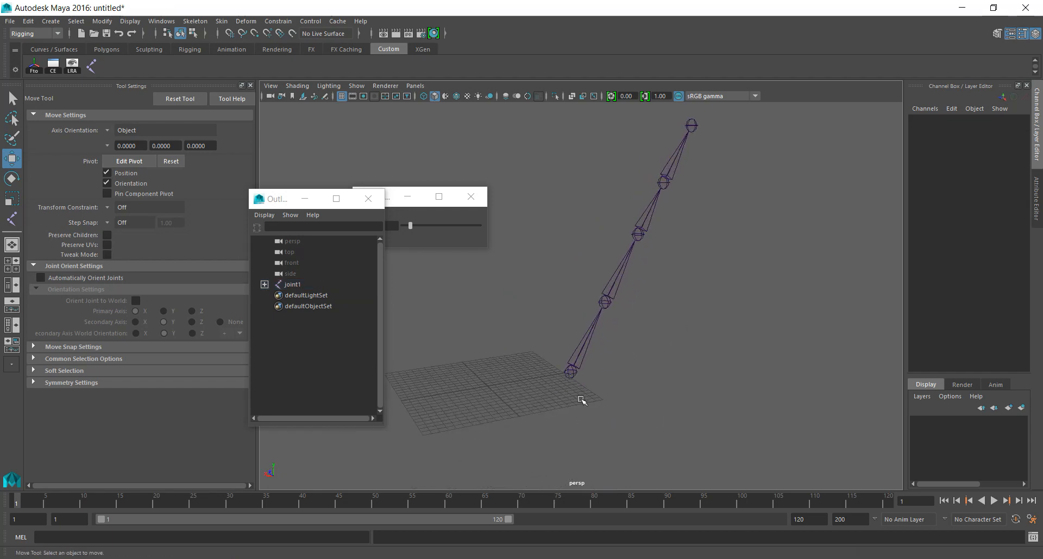
# Select the root joint and add the Select Hierarchy command to the custom shelf.
pyautogui.click(571, 375)
pyautogui.keyDown('alt'); pyautogui.moveTo(636, 333); pyautogui.dragTo(619, 334); pyautogui.keyUp('alt')
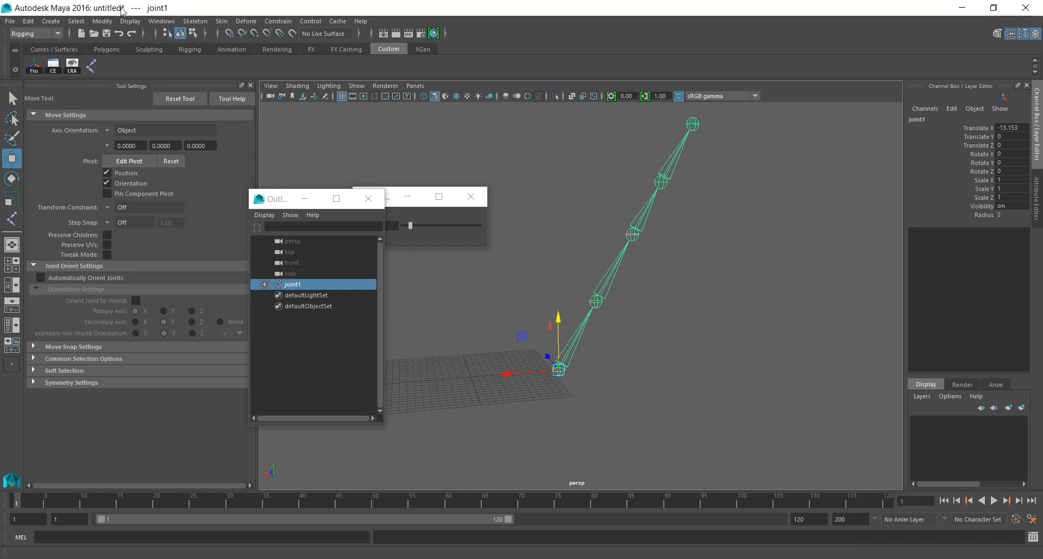
pyautogui.click(76, 21)
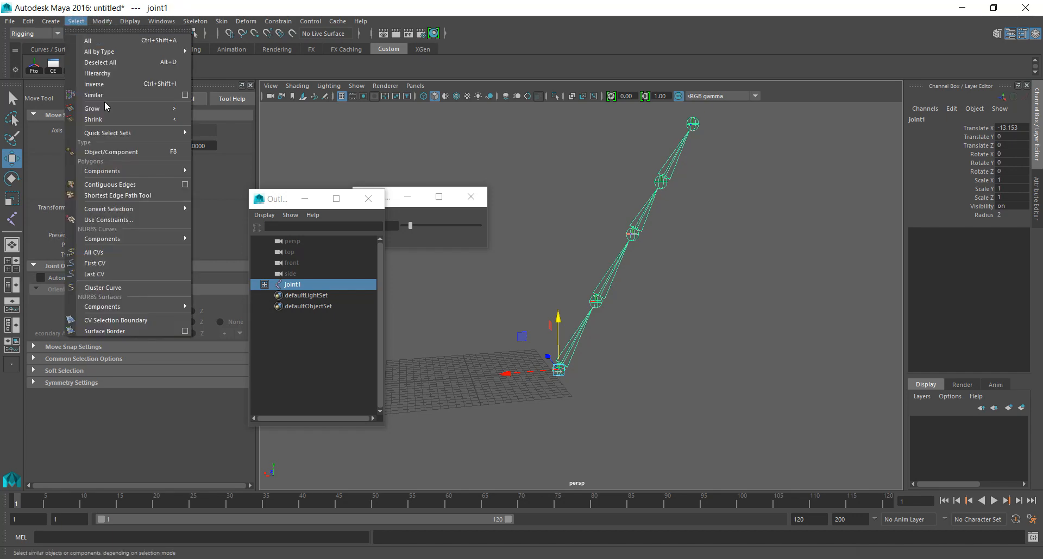
pyautogui.keyDown('ctrl'); pyautogui.keyDown('shift'); pyautogui.click(103, 73); pyautogui.keyUp('shift'); pyautogui.keyUp('ctrl')
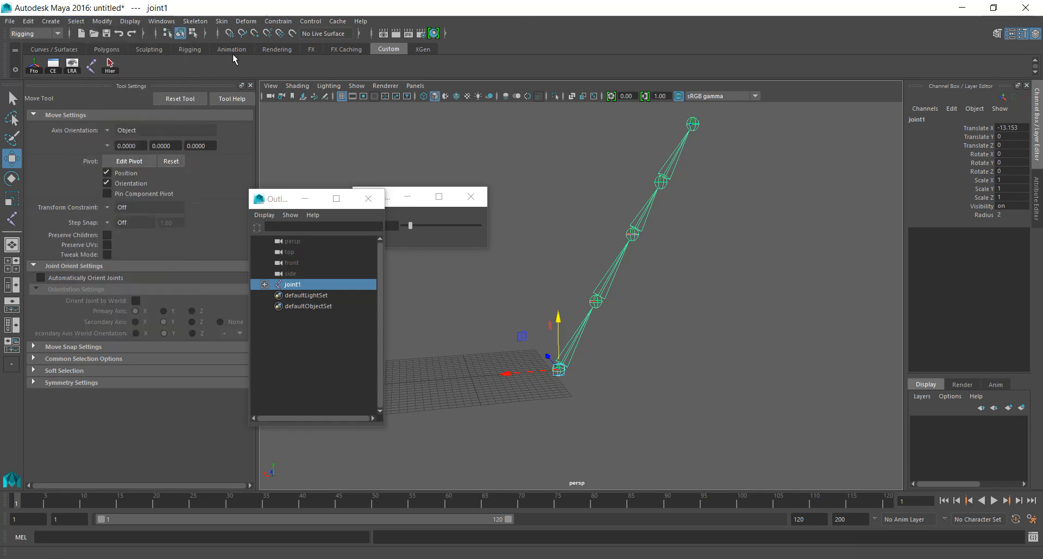
# Select the whole joint hierarchy and display the local rotation axes of all its joints.
pyautogui.click(110, 70)
pyautogui.keyDown('alt'); pyautogui.moveTo(692, 294); pyautogui.dragTo(659, 340); pyautogui.keyUp('alt')
pyautogui.click(72, 65)
pyautogui.keyDown('alt'); pyautogui.moveTo(663, 291); pyautogui.dragTo(565, 429); pyautogui.keyUp('alt')
# Reselect the root joint and extend the selection to its whole hierarchy.
pyautogui.click(710, 321)
pyautogui.click(563, 422)
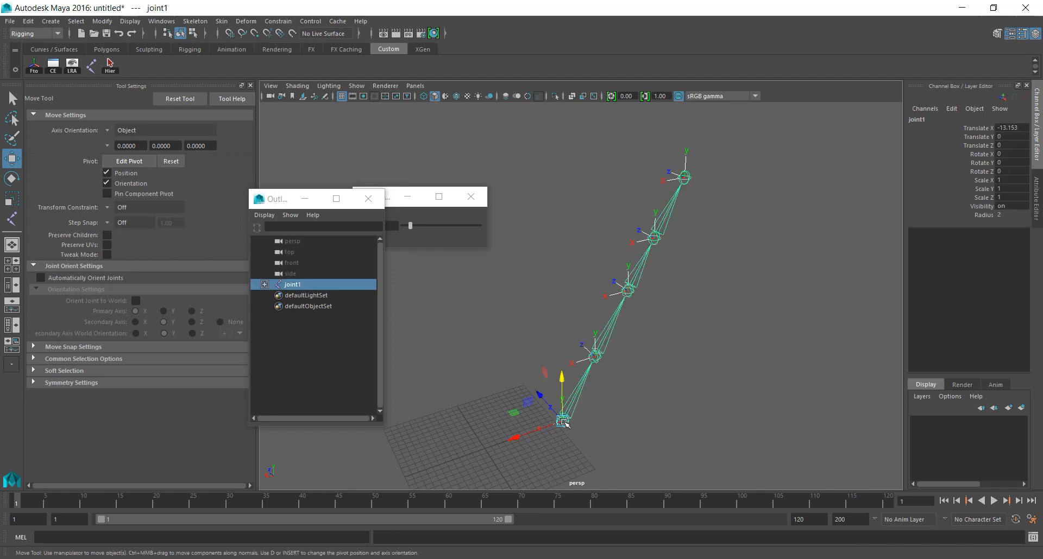
pyautogui.keyDown('alt'); pyautogui.moveTo(727, 305); pyautogui.dragTo(704, 309); pyautogui.keyUp('alt')
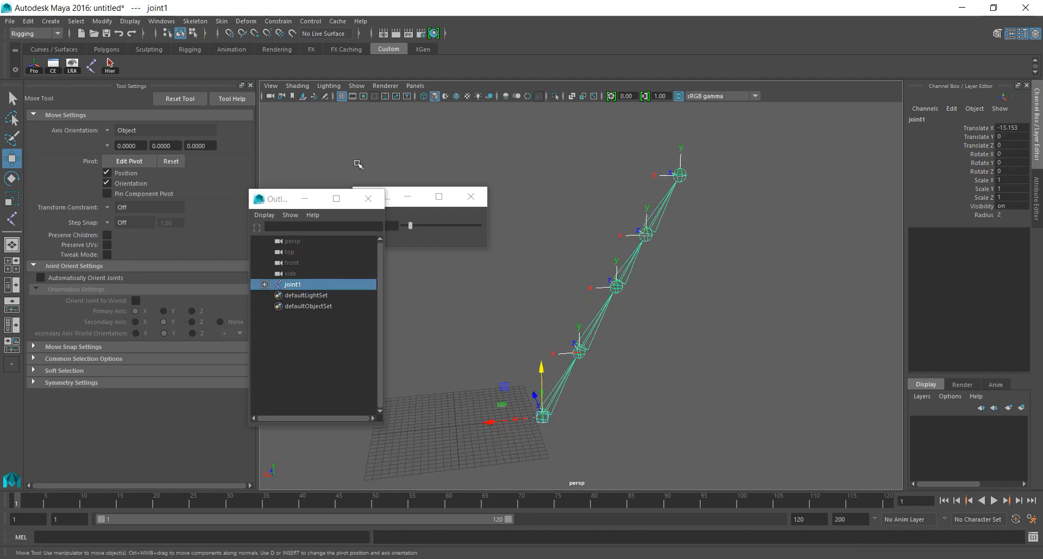
pyautogui.keyDown('alt'); pyautogui.moveTo(642, 302); pyautogui.dragTo(635, 305); pyautogui.keyUp('alt')
pyautogui.click(110, 65)
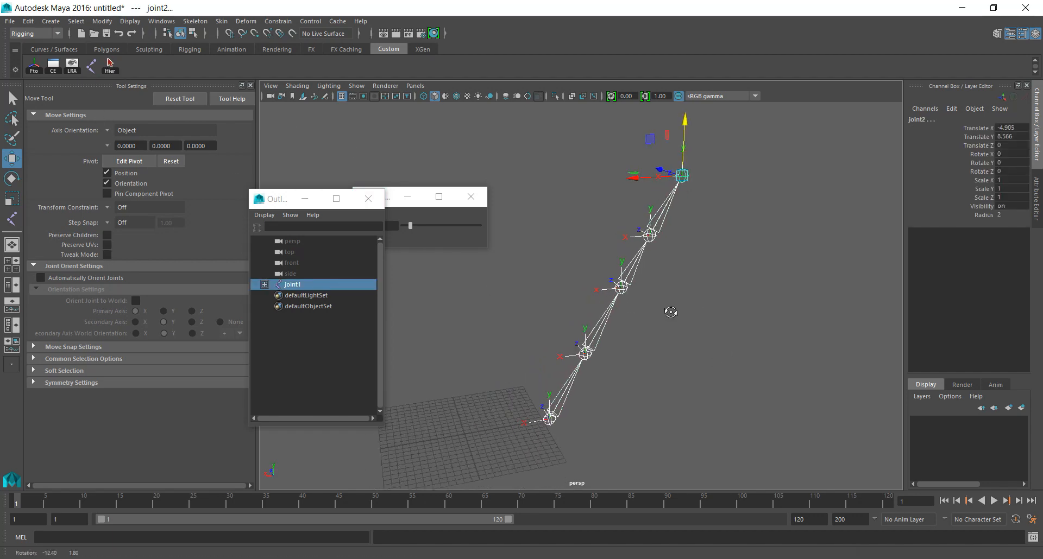
# Try rotating all selected joints together, including about 22 degrees in X, and undo the test rotations.
pyautogui.press('e')
pyautogui.keyDown('alt'); pyautogui.moveTo(703, 242); pyautogui.dragTo(641, 216); pyautogui.keyUp('alt')
pyautogui.hotkey('ctrl', 'z')
pyautogui.hotkey('ctrl', 'z')
pyautogui.hotkey('ctrl', 'z')
pyautogui.hotkey('ctrl', 'z')
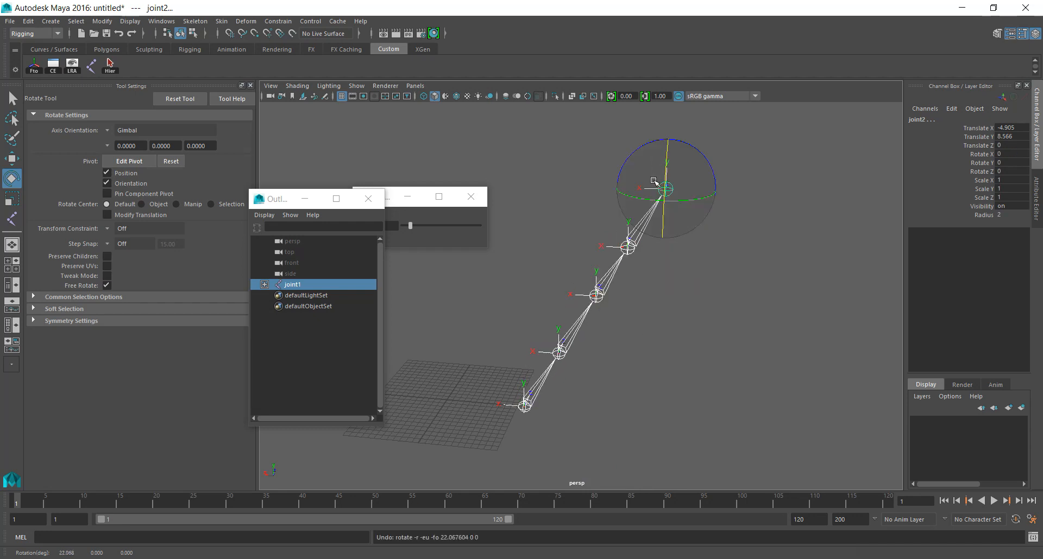
pyautogui.press('w')
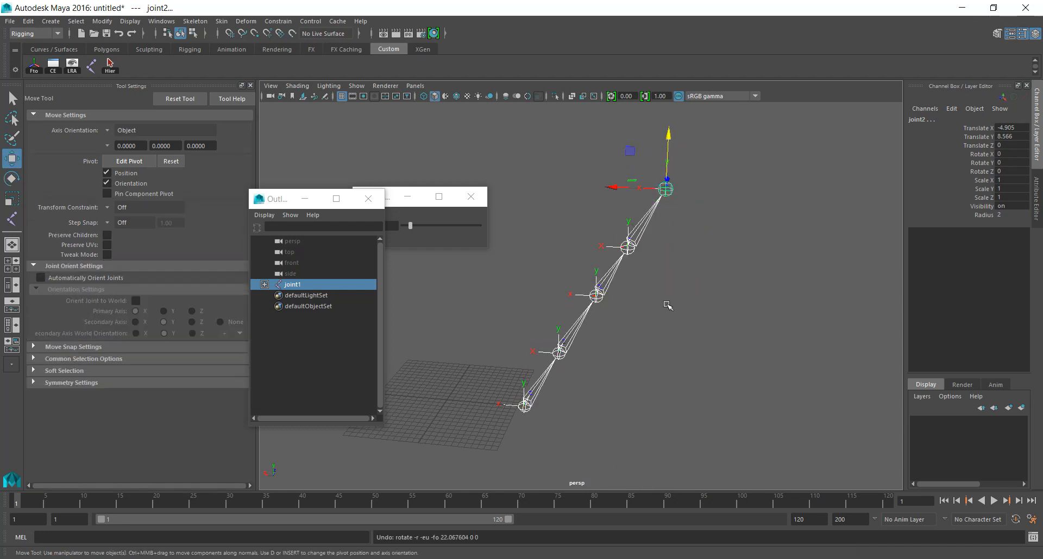
# Change the Rotate tool's axis orientation from Gimbal to Object with all the chain's joints selected.
pyautogui.keyDown('alt'); pyautogui.moveTo(672, 303); pyautogui.dragTo(657, 307); pyautogui.keyUp('alt')
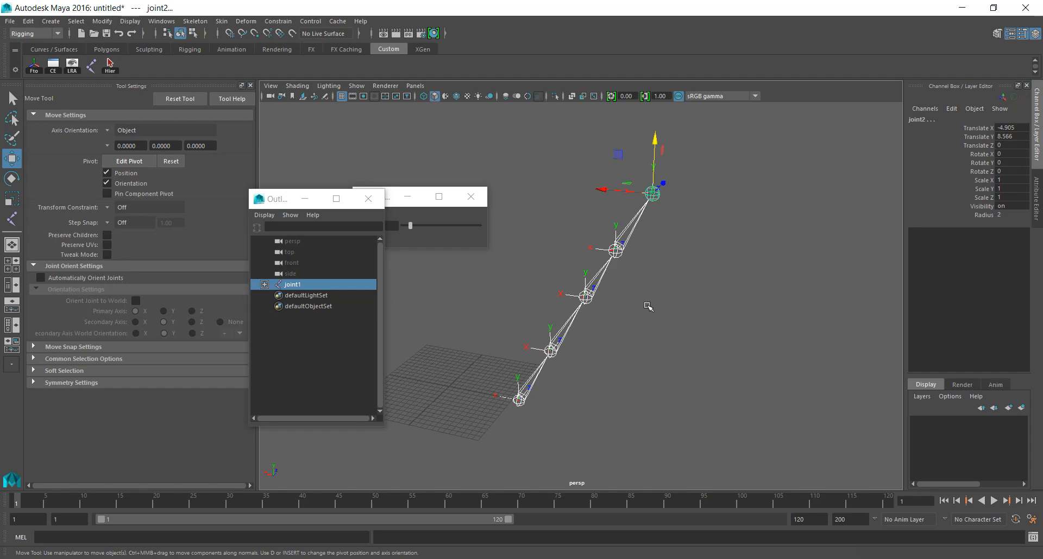
pyautogui.keyDown('alt'); pyautogui.moveTo(676, 290); pyautogui.dragTo(647, 335); pyautogui.keyUp('alt')
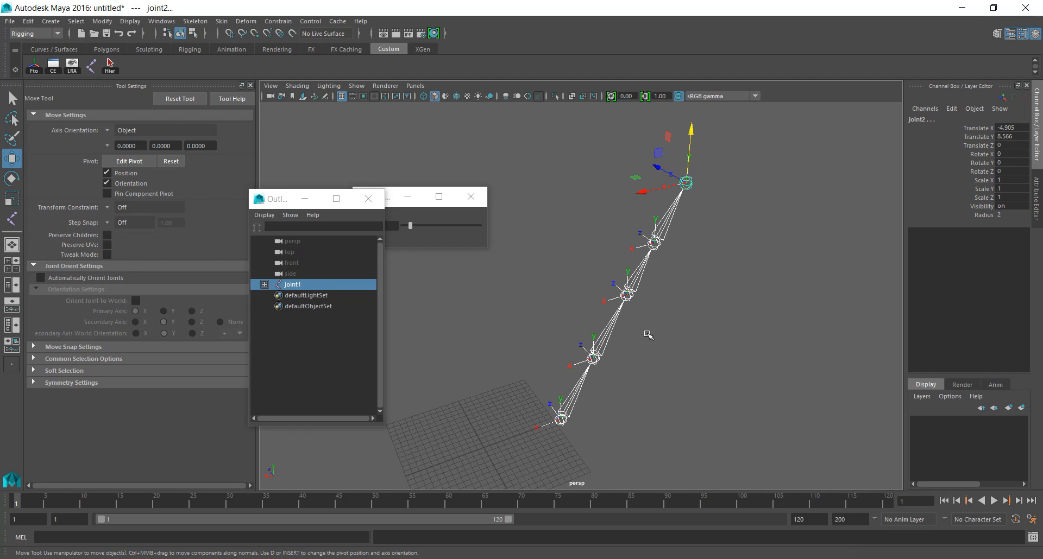
pyautogui.keyDown('alt'); pyautogui.moveTo(647, 335); pyautogui.dragTo(682, 372); pyautogui.keyUp('alt')
pyautogui.press('e')
pyautogui.keyDown('alt'); pyautogui.moveTo(728, 253); pyautogui.dragTo(685, 251); pyautogui.keyUp('alt')
pyautogui.keyDown('ctrl'); pyautogui.keyDown('shift'); pyautogui.rightClick(769, 309); pyautogui.keyUp('shift'); pyautogui.keyUp('ctrl')
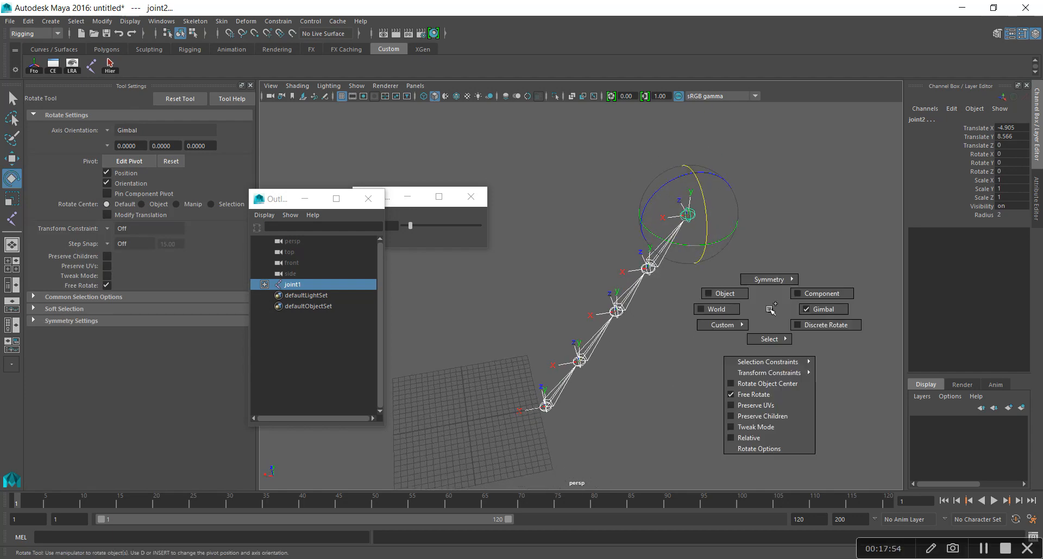
pyautogui.keyDown('ctrl'); pyautogui.keyDown('shift'); pyautogui.moveTo(769, 309); pyautogui.dragTo(715, 284, button='right'); pyautogui.keyUp('shift'); pyautogui.keyUp('ctrl')
pyautogui.keyDown('ctrl'); pyautogui.keyDown('shift'); pyautogui.moveTo(798, 321); pyautogui.dragTo(728, 324, button='right'); pyautogui.keyUp('shift'); pyautogui.keyUp('ctrl')
pyautogui.keyDown('ctrl'); pyautogui.keyDown('shift'); pyautogui.rightClick(763, 298); pyautogui.keyUp('shift'); pyautogui.keyUp('ctrl')
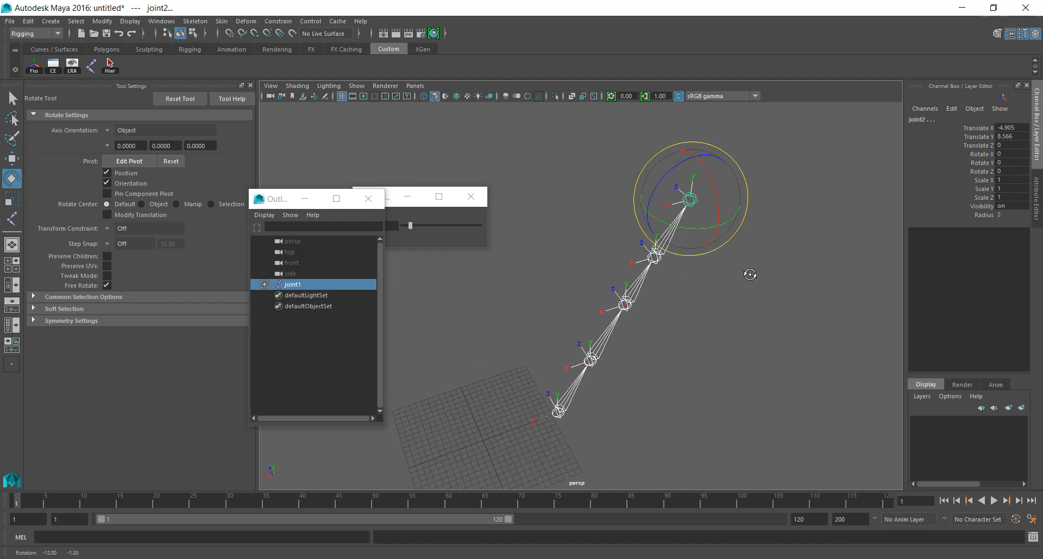
# Try bending the chain by rotating all joints about -22 degrees in X, and undo the rotation.
pyautogui.keyDown('alt'); pyautogui.moveTo(749, 273); pyautogui.dragTo(679, 216); pyautogui.keyUp('alt')
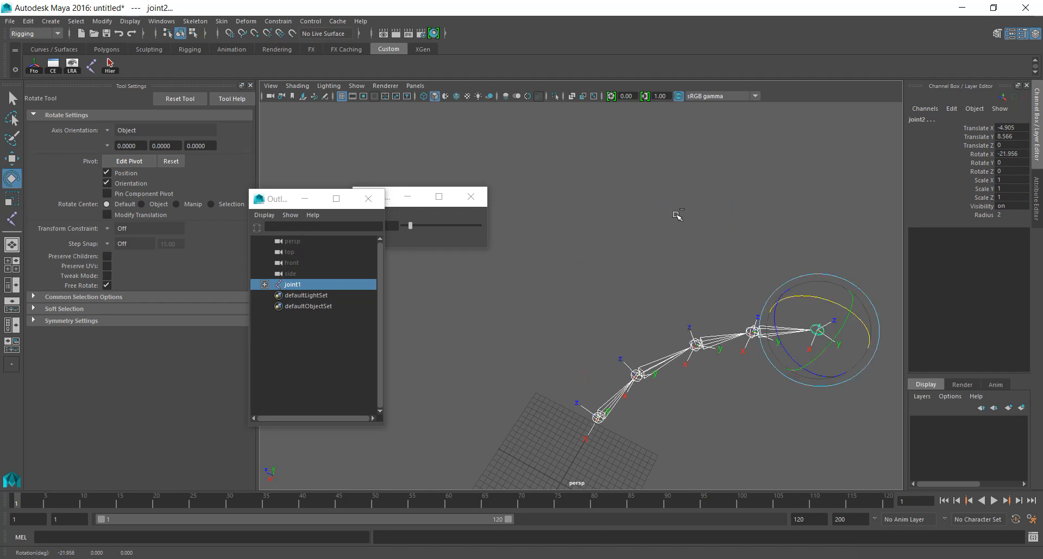
pyautogui.hotkey('ctrl', 'z')
pyautogui.press('w')
pyautogui.keyDown('alt'); pyautogui.moveTo(703, 374); pyautogui.dragTo(651, 359); pyautogui.keyUp('alt')
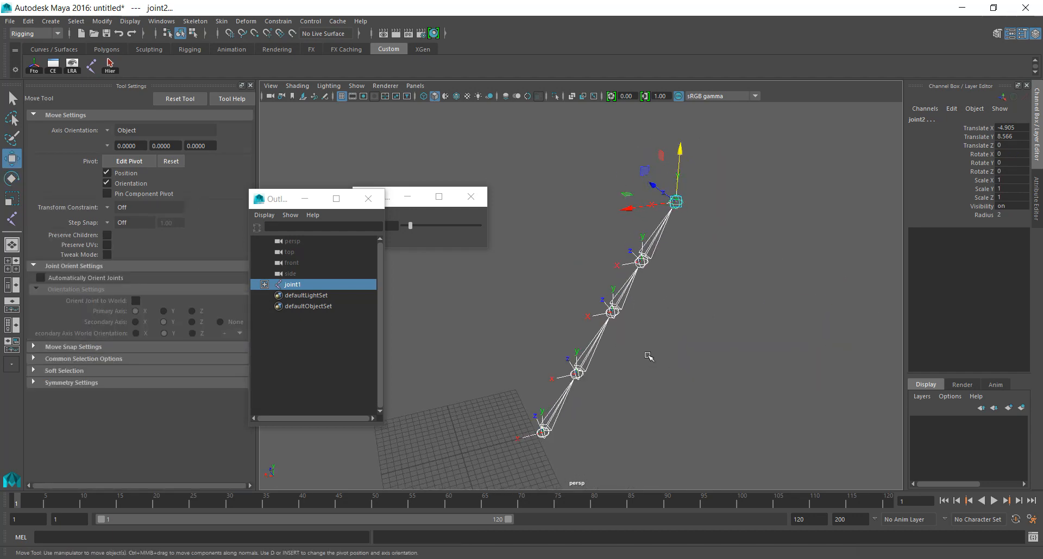
# Delete the whole joint chain and switch to the front view.
pyautogui.press('Delete')
pyautogui.keyDown('alt'); pyautogui.moveTo(586, 305); pyautogui.dragTo(554, 421); pyautogui.keyUp('alt')
pyautogui.press('space')
pyautogui.press('space')
pyautogui.keyDown('alt'); pyautogui.moveTo(663, 386); pyautogui.dragTo(599, 353, button='middle'); pyautogui.keyUp('alt')
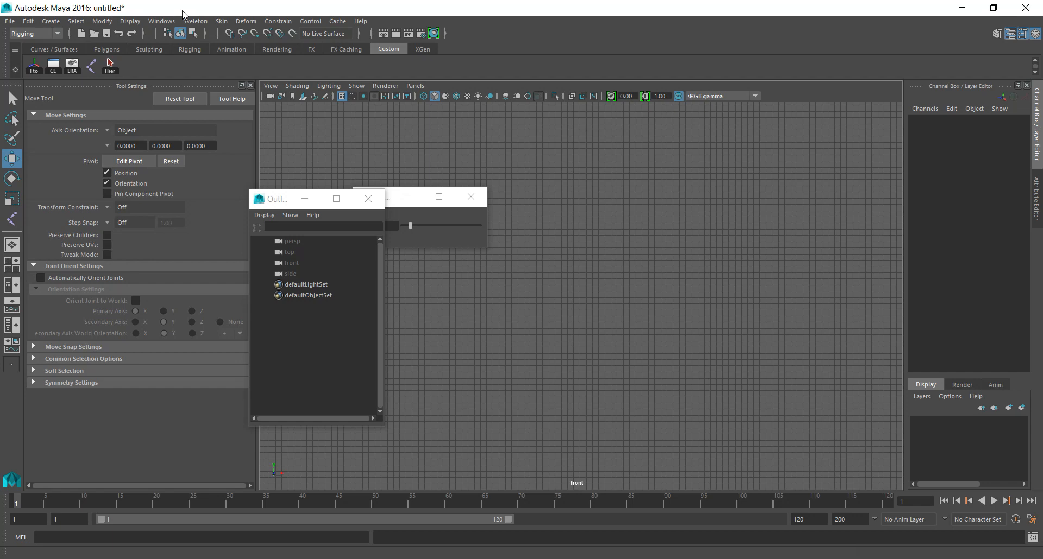
# Create a polygon cube at the origin and set its height to 15.1.
pyautogui.click(105, 50)
pyautogui.click(52, 66)
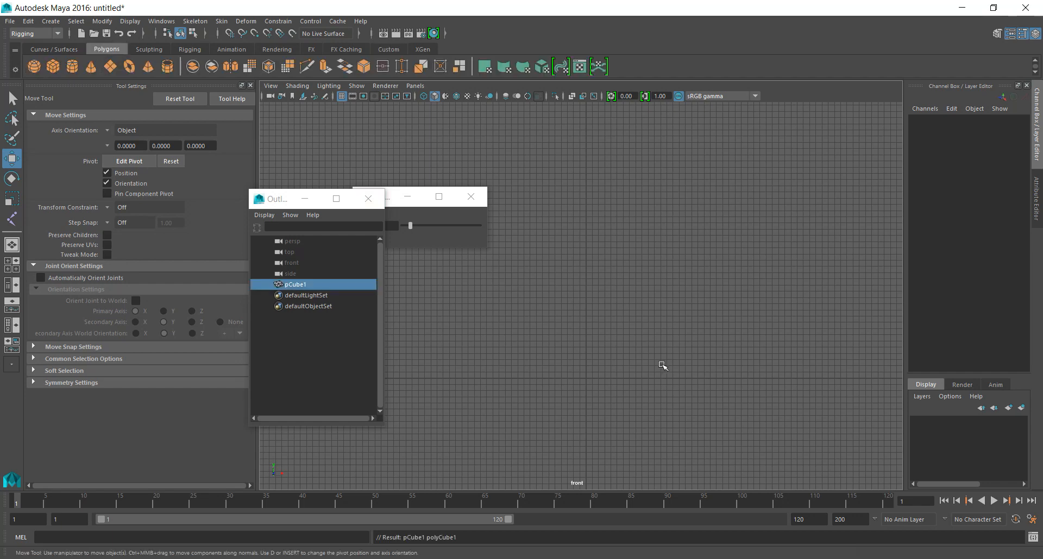
pyautogui.scroll(3, 603, 398)
pyautogui.keyDown('alt'); pyautogui.moveTo(707, 428); pyautogui.dragTo(707, 297, button='middle'); pyautogui.keyUp('alt')
pyautogui.scroll(1, 698, 333)
pyautogui.keyDown('alt'); pyautogui.moveTo(698, 333); pyautogui.dragTo(699, 371, button='middle'); pyautogui.keyUp('alt')
pyautogui.click(987, 265)
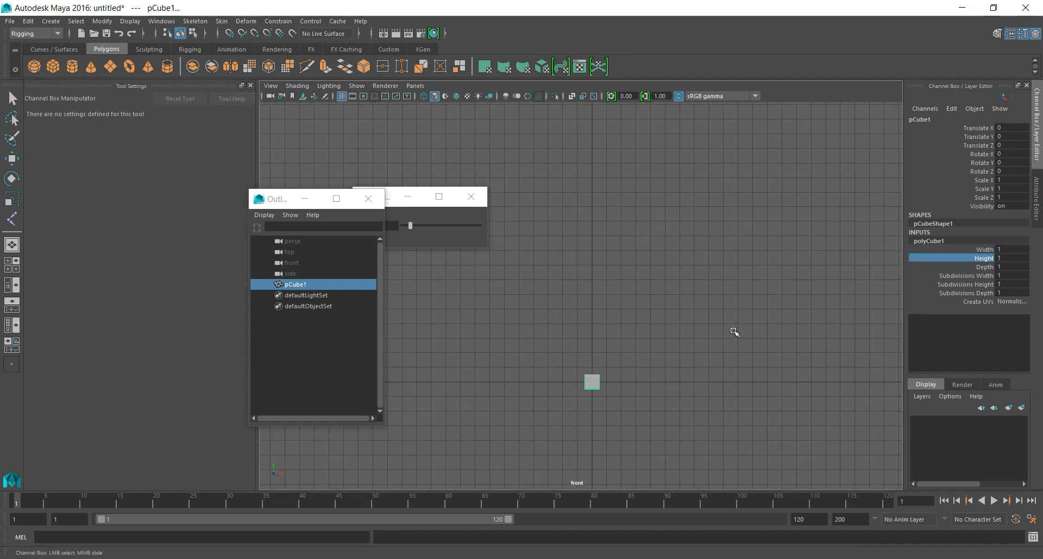
pyautogui.scroll(1, 682, 337)
pyautogui.moveTo(584, 356); pyautogui.dragTo(658, 351, button='middle')
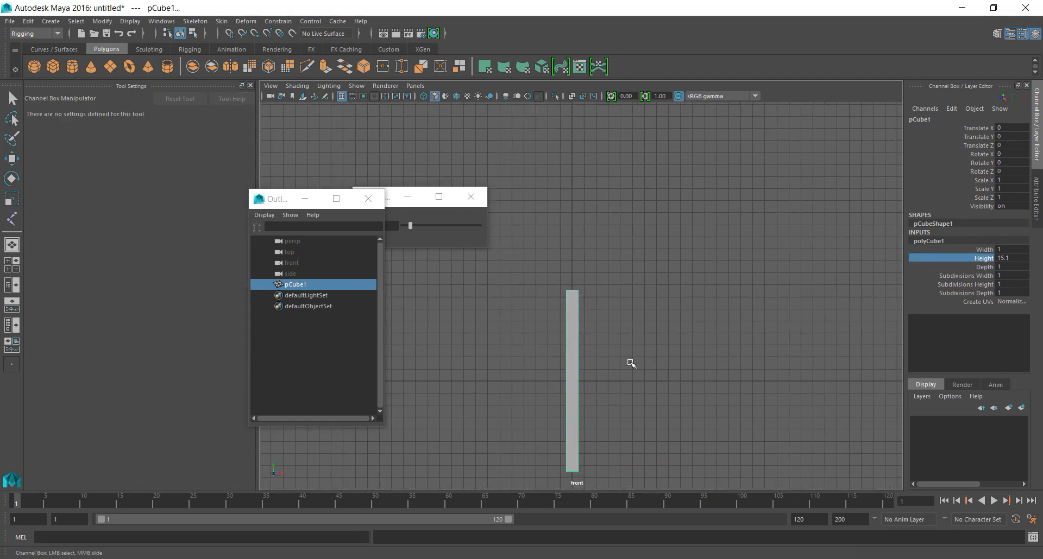
# Move the tall box up to Translate Y 7.622 so its base sits on the grid line.
pyautogui.press('w')
pyautogui.moveTo(573, 332); pyautogui.dragTo(587, 240)
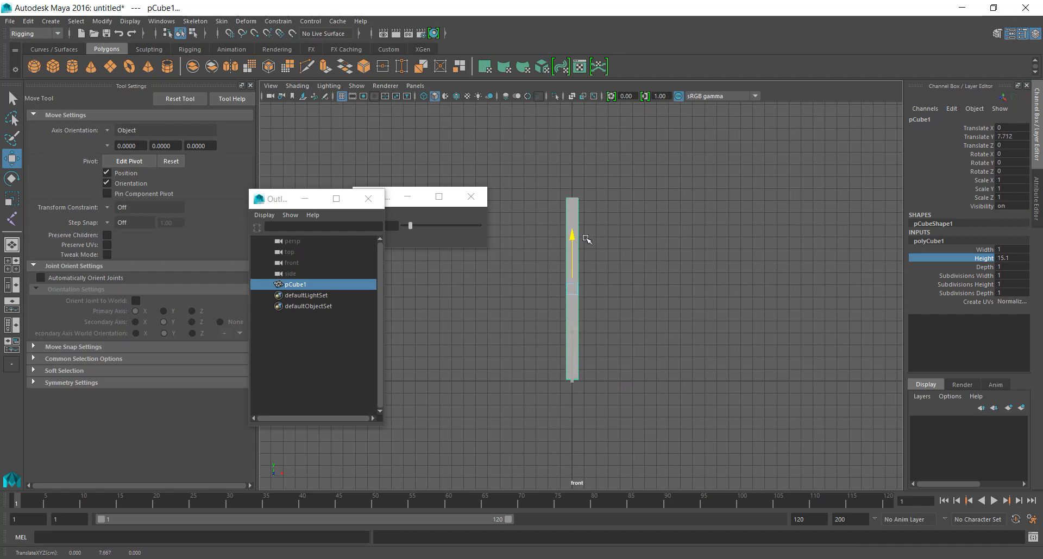
pyautogui.scroll(2, 579, 329)
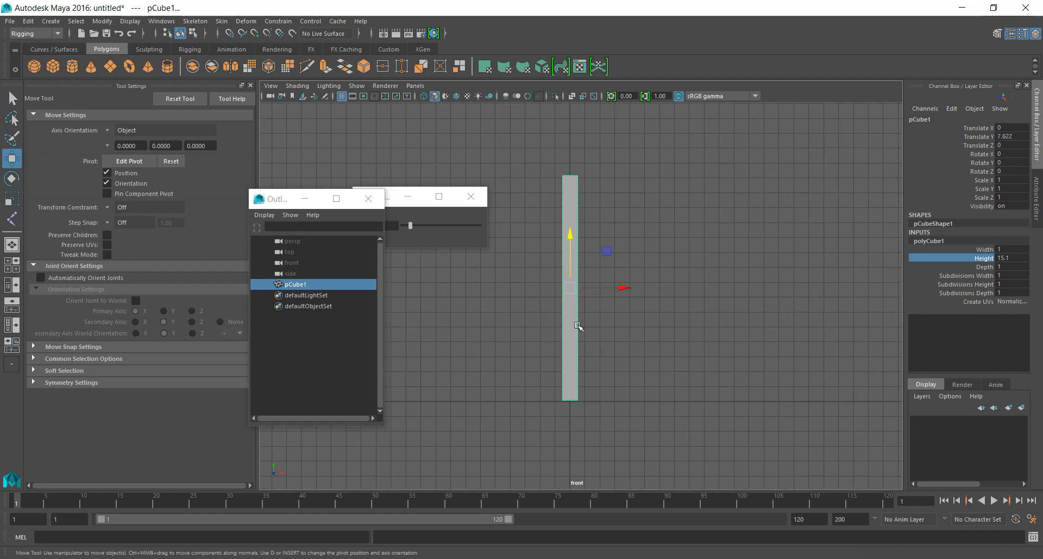
pyautogui.keyDown('alt'); pyautogui.moveTo(580, 328); pyautogui.dragTo(577, 355, button='middle'); pyautogui.keyUp('alt')
# Reselect the box and set its width subdivisions to 2.
pyautogui.click(685, 284)
pyautogui.moveTo(520, 271); pyautogui.dragTo(597, 305)
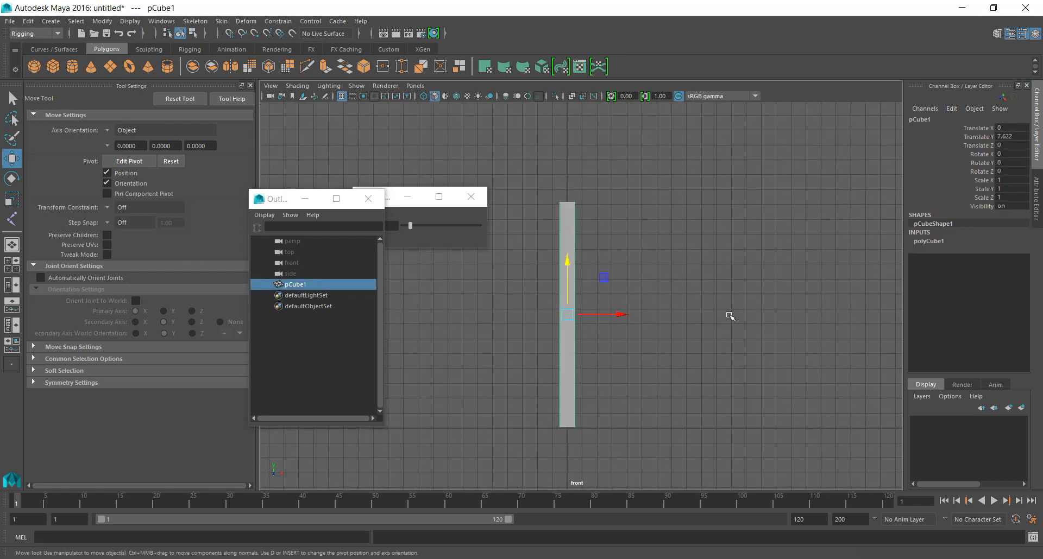
pyautogui.click(949, 239)
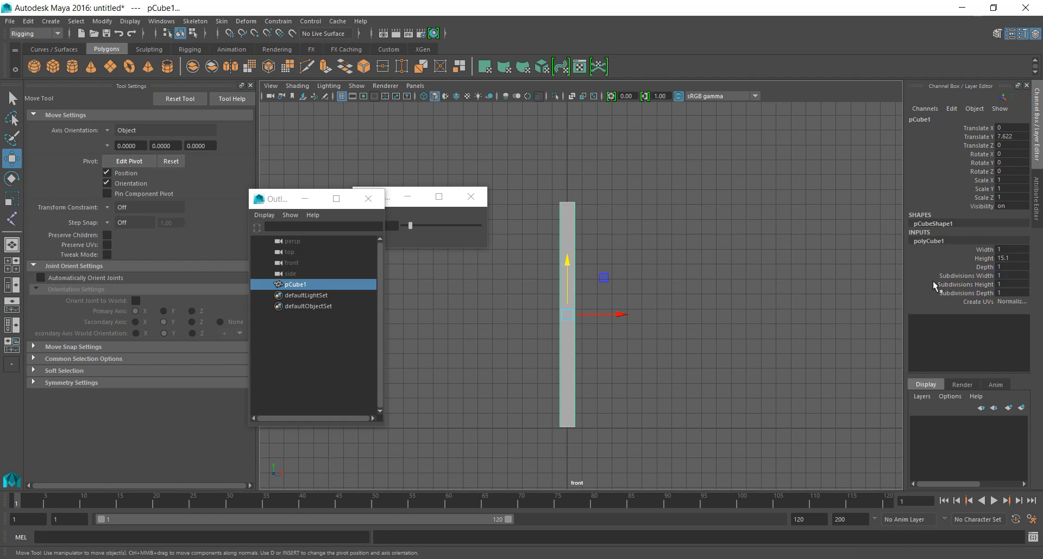
pyautogui.click(975, 276)
pyautogui.press('space')
pyautogui.press('space')
pyautogui.press('f')
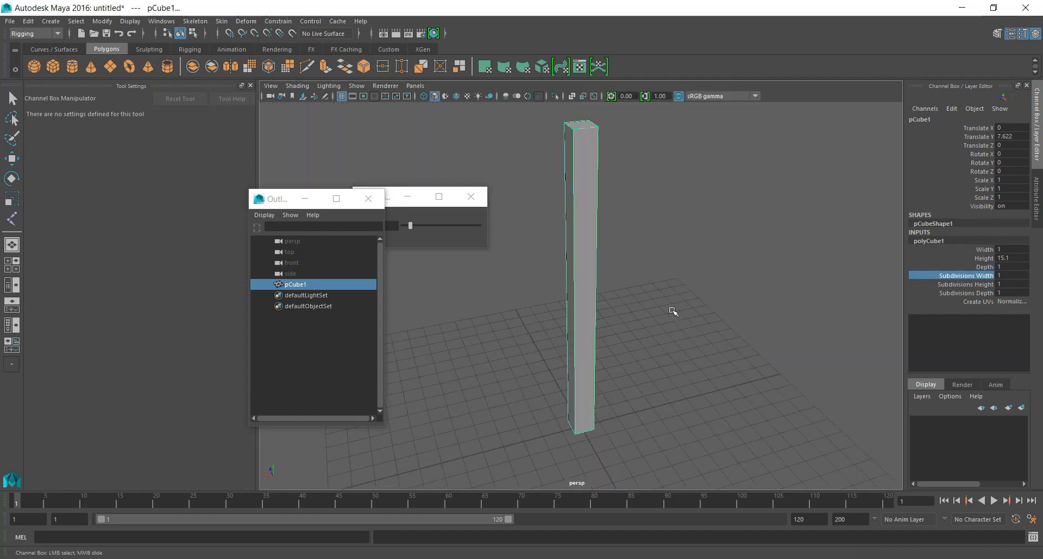
pyautogui.keyDown('alt'); pyautogui.moveTo(676, 321); pyautogui.dragTo(654, 305); pyautogui.keyUp('alt')
pyautogui.moveTo(672, 275); pyautogui.dragTo(674, 271, button='middle')
# Set the box's height subdivisions to 22.
pyautogui.click(966, 287)
pyautogui.moveTo(831, 281); pyautogui.dragTo(787, 280, button='middle')
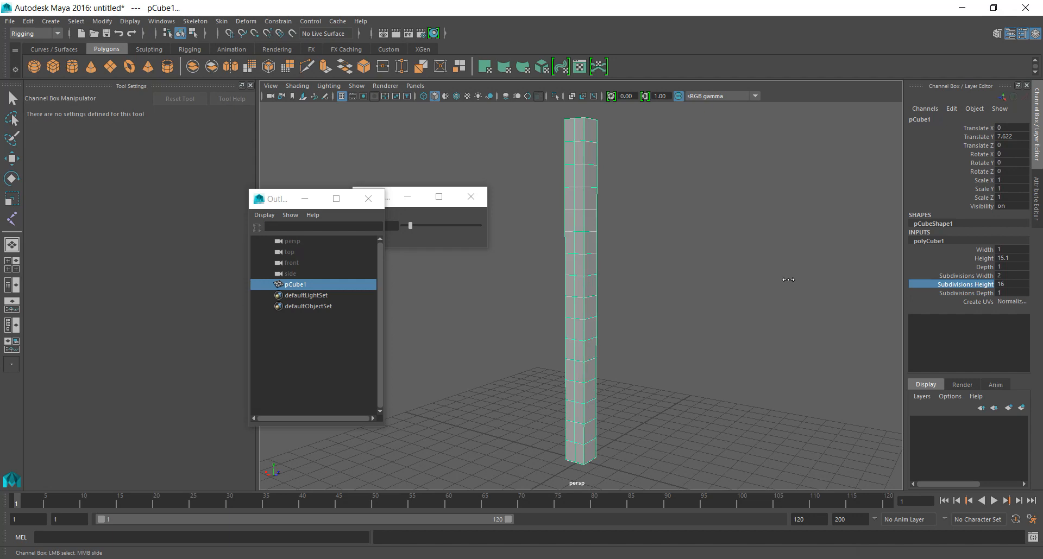
pyautogui.moveTo(665, 281); pyautogui.dragTo(694, 278, button='middle')
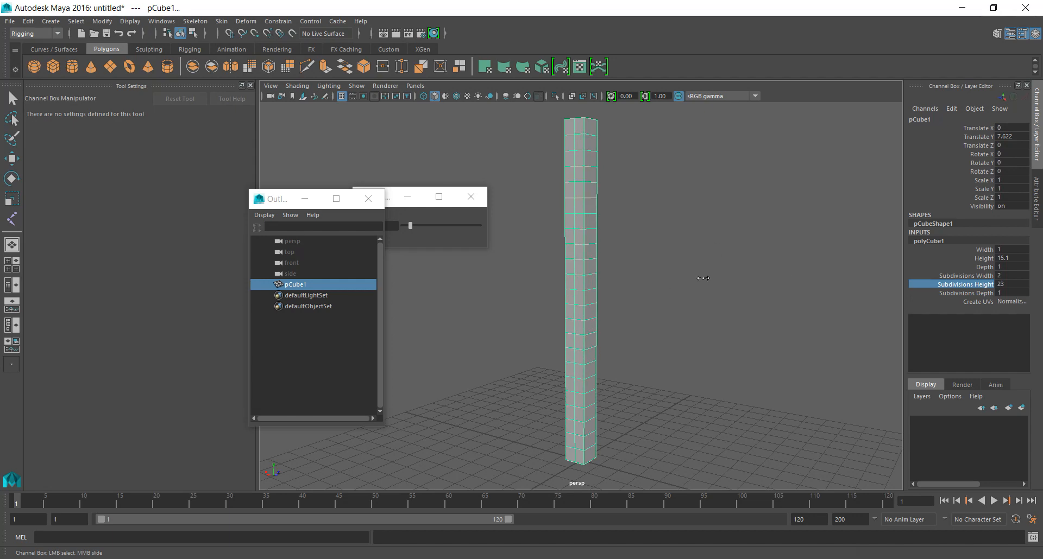
pyautogui.keyDown('alt'); pyautogui.moveTo(672, 335); pyautogui.dragTo(609, 349); pyautogui.keyUp('alt')
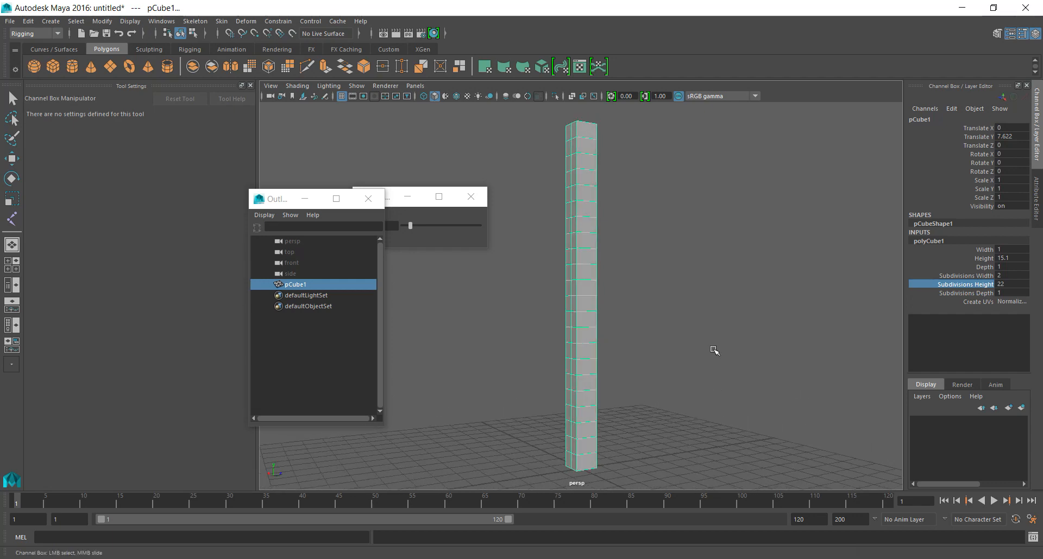
# Scale the box uniformly to about 3.109 in the front view.
pyautogui.press('space')
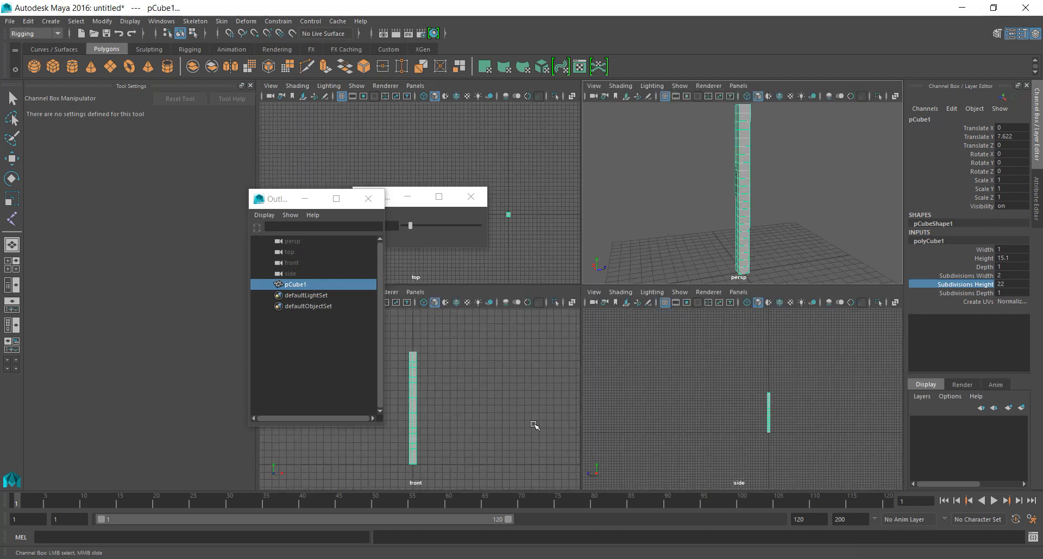
pyautogui.press('space')
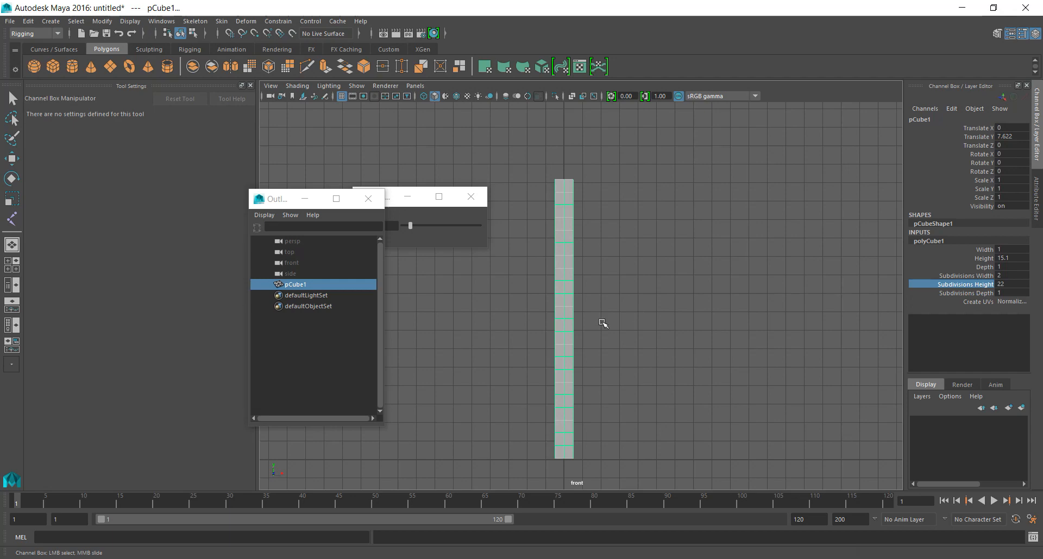
pyautogui.click(530, 287)
pyautogui.click(563, 293)
pyautogui.press('r')
pyautogui.moveTo(564, 322); pyautogui.dragTo(858, 228)
# Move the enlarged box up to about Translate Y 23.445 and return to the perspective view.
pyautogui.scroll(-3, 578, 275)
pyautogui.press('w')
pyautogui.moveTo(572, 259); pyautogui.dragTo(594, 76)
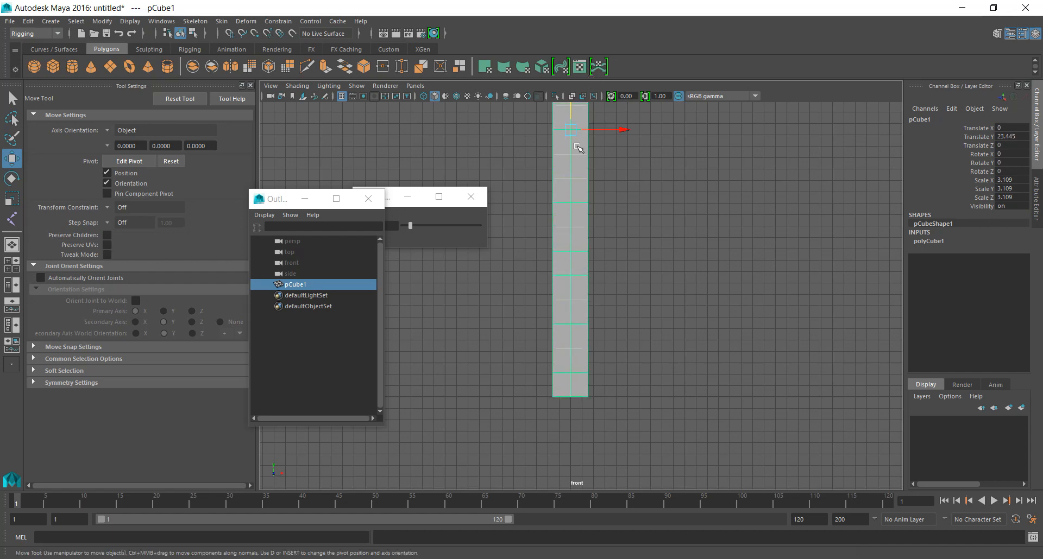
pyautogui.press('space')
pyautogui.press('space')
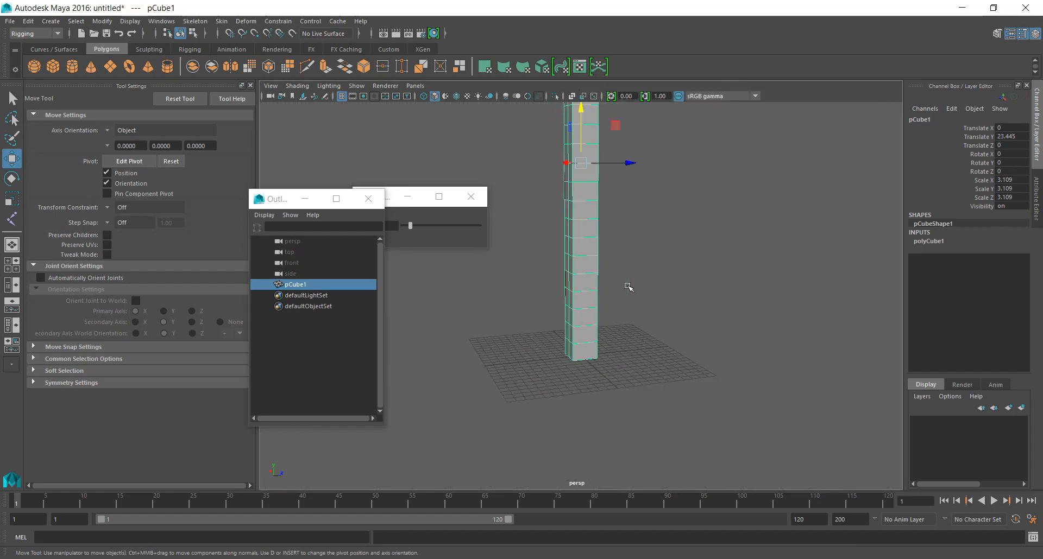
# Select the box in the perspective view and delete its construction history.
pyautogui.keyDown('alt'); pyautogui.moveTo(626, 196); pyautogui.dragTo(673, 268); pyautogui.keyUp('alt')
pyautogui.click(660, 304)
pyautogui.moveTo(659, 305)
pyautogui.keyDown('alt'); pyautogui.mouseDown()
pyautogui.moveTo(530, 263)
pyautogui.moveTo(653, 308)
pyautogui.mouseUp(); pyautogui.keyUp('alt')
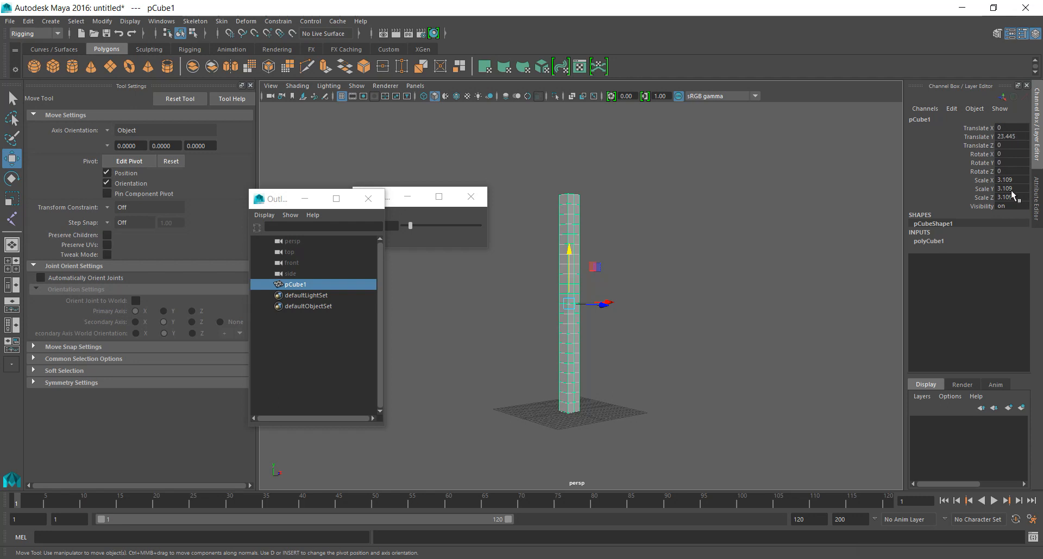
pyautogui.keyDown('alt'); pyautogui.moveTo(673, 270); pyautogui.dragTo(698, 272); pyautogui.keyUp('alt')
pyautogui.click(698, 272)
pyautogui.moveTo(538, 270); pyautogui.dragTo(691, 307)
pyautogui.hotkey('alt', 'shift', 'd')
pyautogui.click(692, 308)
pyautogui.moveTo(528, 289); pyautogui.dragTo(568, 302)
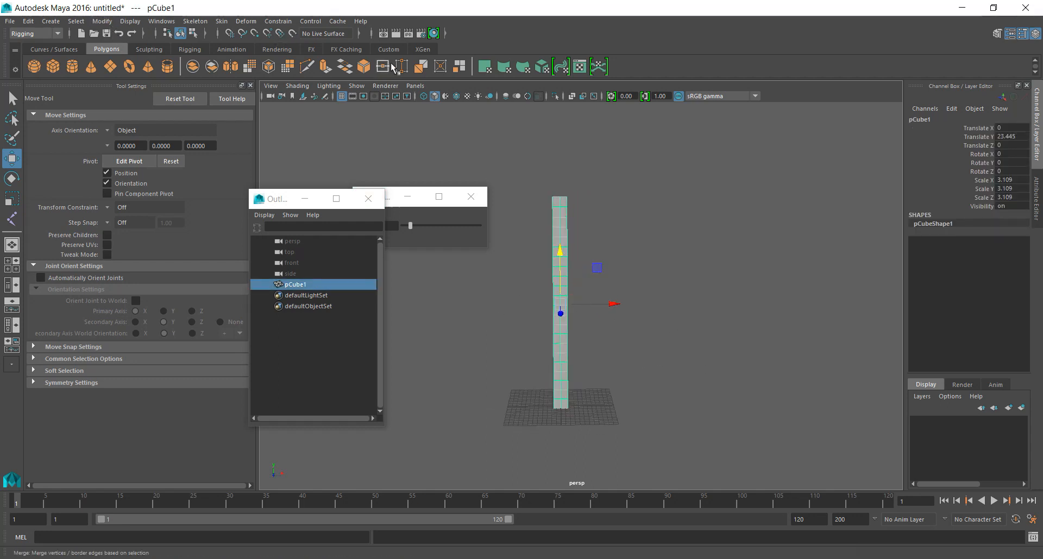
# Freeze the box's translate, rotate, scale and joint orient transformations, with lock normals set to Never.
pyautogui.click(395, 49)
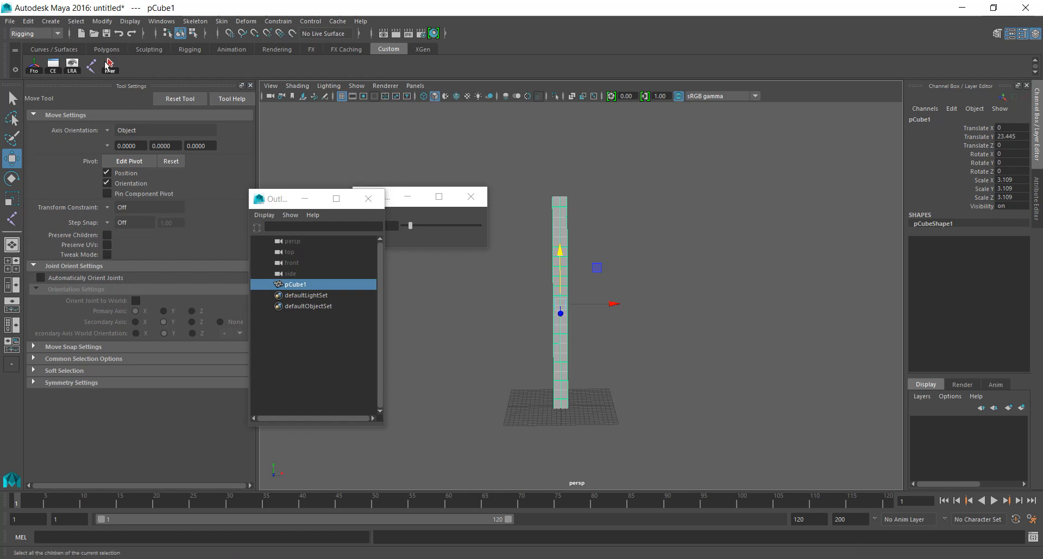
pyautogui.click(34, 64)
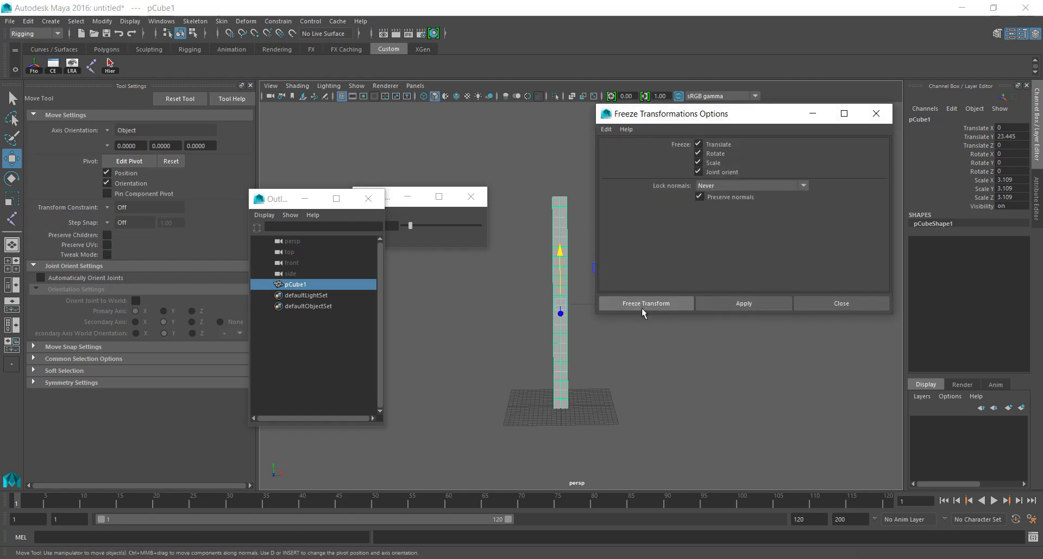
pyautogui.click(666, 300)
pyautogui.moveTo(742, 330)
pyautogui.keyDown('alt'); pyautogui.mouseDown()
pyautogui.moveTo(660, 329)
pyautogui.moveTo(736, 325)
pyautogui.mouseUp(); pyautogui.keyUp('alt')
pyautogui.click(677, 342)
pyautogui.moveTo(527, 292); pyautogui.dragTo(728, 349)
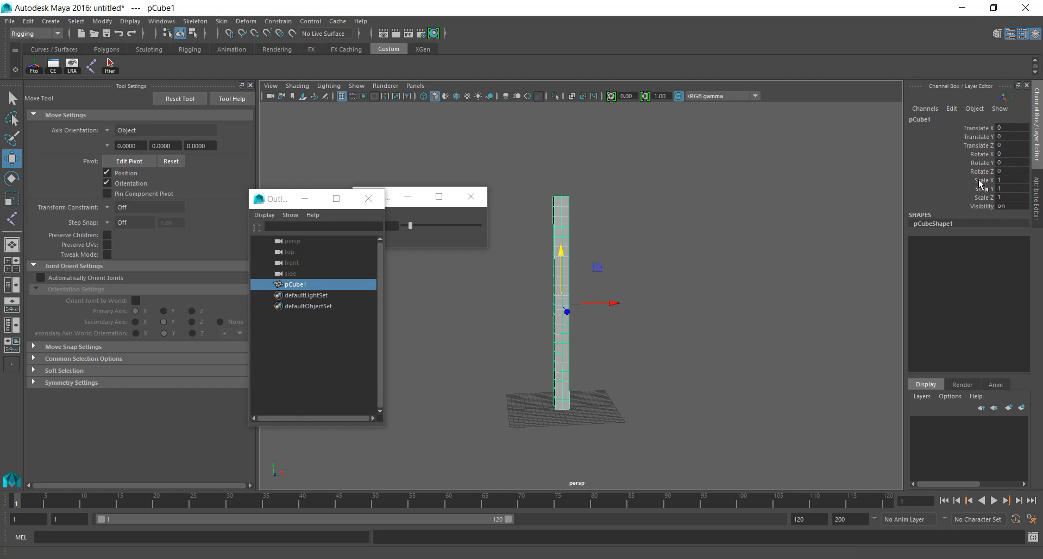
# Rename the box as ARM.
pyautogui.doubleClick(942, 119)
pyautogui.press('BackSpace')
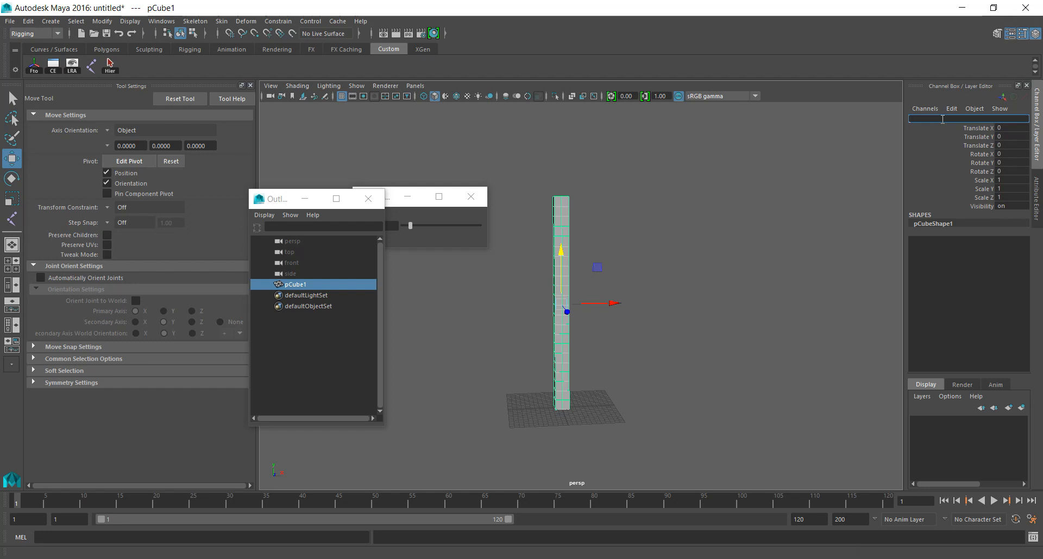
pyautogui.press('Return')
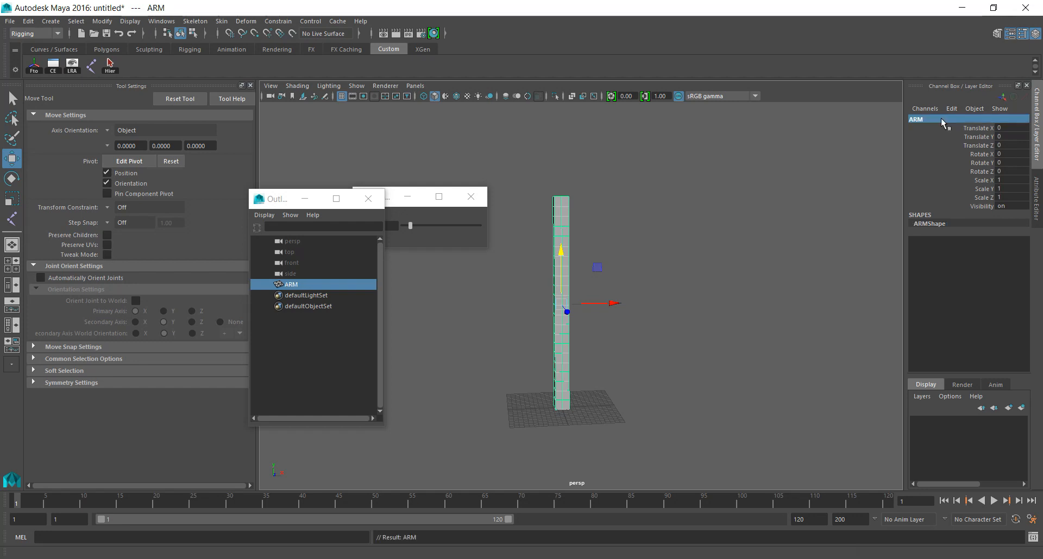
# Display the front view in wireframe and place the first joint at the bottom centre of ARM with the Joint tool.
pyautogui.press('space')
pyautogui.press('space')
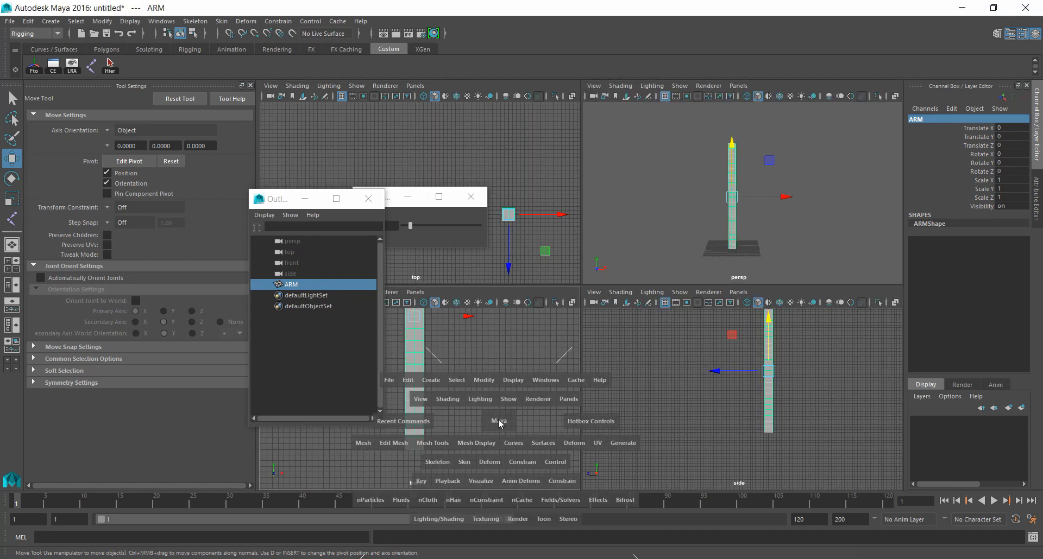
pyautogui.click(663, 388)
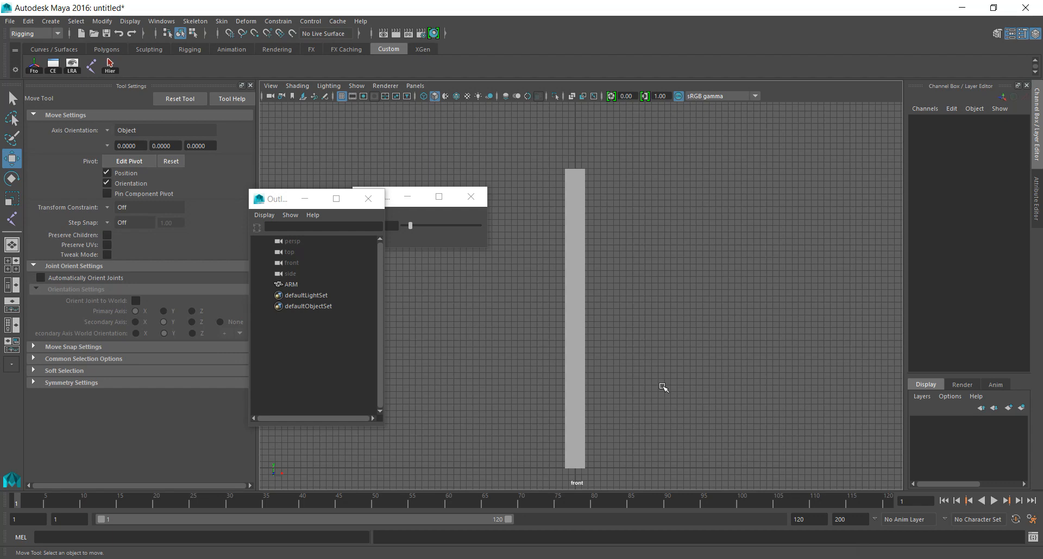
pyautogui.scroll(2, 589, 431)
pyautogui.keyDown('alt'); pyautogui.moveTo(591, 432); pyautogui.dragTo(591, 360, button='middle'); pyautogui.keyUp('alt')
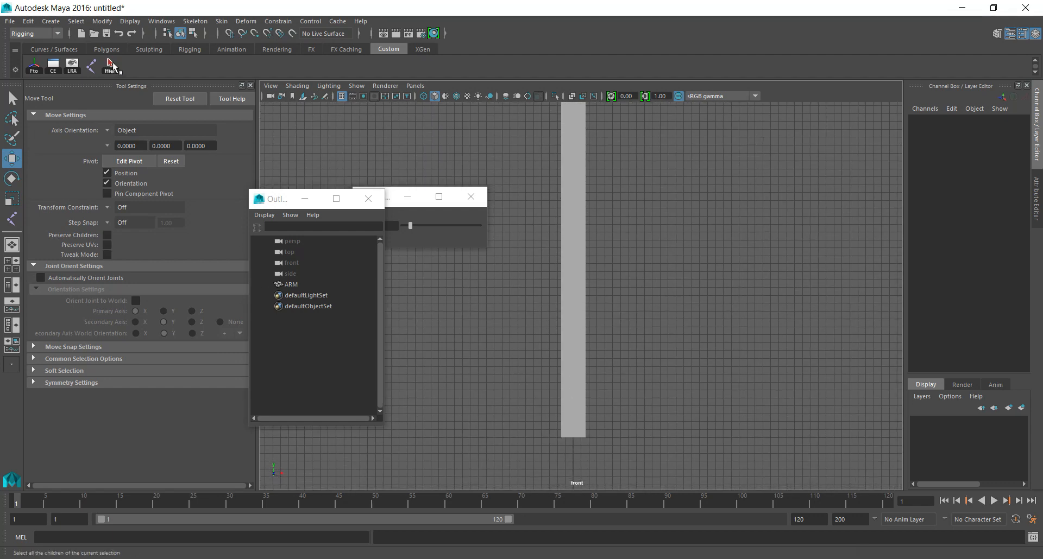
pyautogui.click(93, 66)
pyautogui.scroll(1, 651, 470)
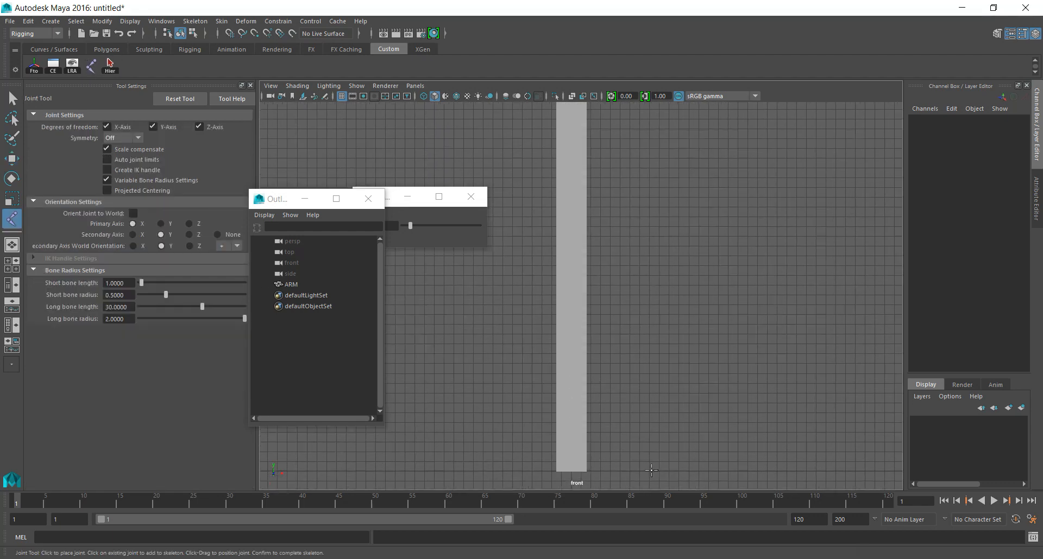
pyautogui.press('4')
pyautogui.scroll(3, 581, 370)
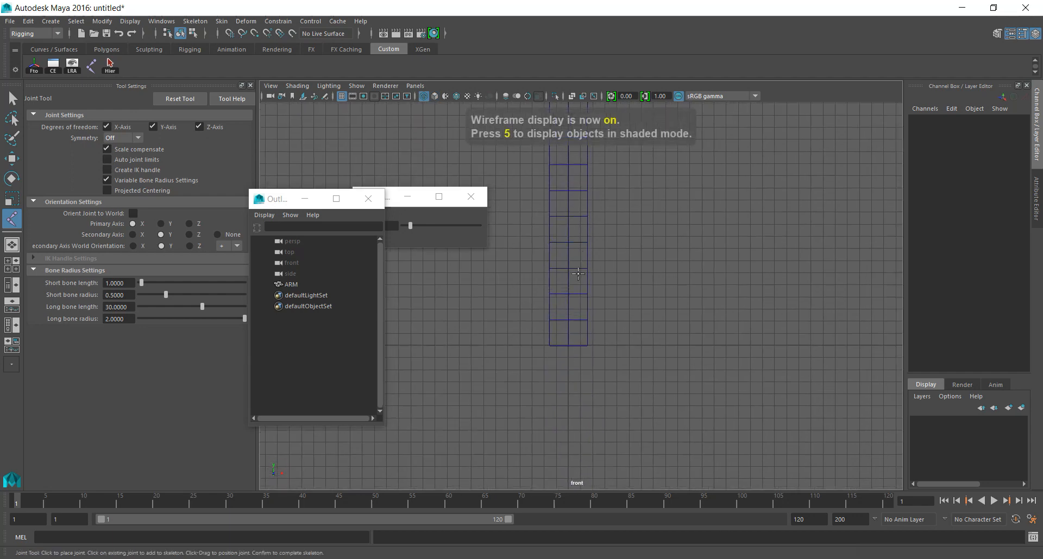
pyautogui.scroll(3, 570, 470)
pyautogui.keyDown('alt'); pyautogui.moveTo(567, 427); pyautogui.dragTo(642, 345, button='middle'); pyautogui.keyUp('alt')
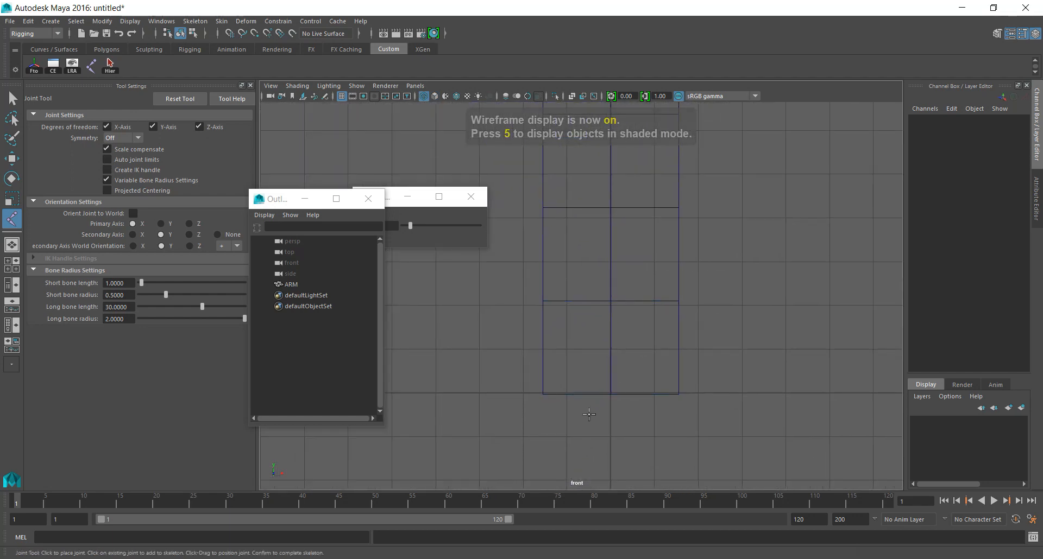
pyautogui.click(611, 394)
# Try a second joint about 23.757 above the first and a third at the mesh's top edge, and undo both.
pyautogui.scroll(-2, 614, 363)
pyautogui.keyDown('shift'); pyautogui.moveTo(605, 261); pyautogui.dragTo(647, 240); pyautogui.keyUp('shift')
pyautogui.hotkey('ctrl', 'z')
pyautogui.scroll(-8, 646, 241)
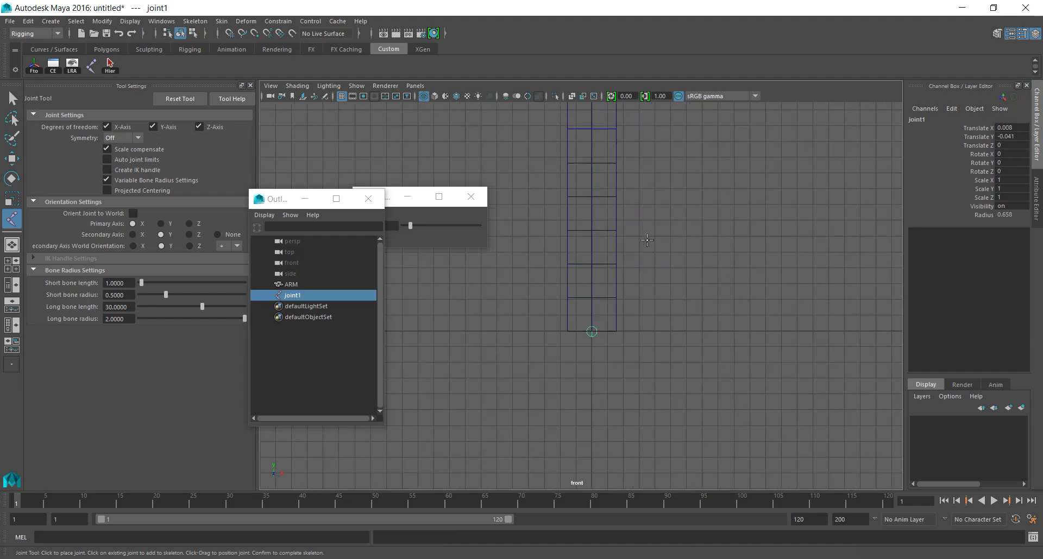
pyautogui.keyDown('alt'); pyautogui.moveTo(611, 210); pyautogui.dragTo(614, 293, button='middle'); pyautogui.keyUp('alt')
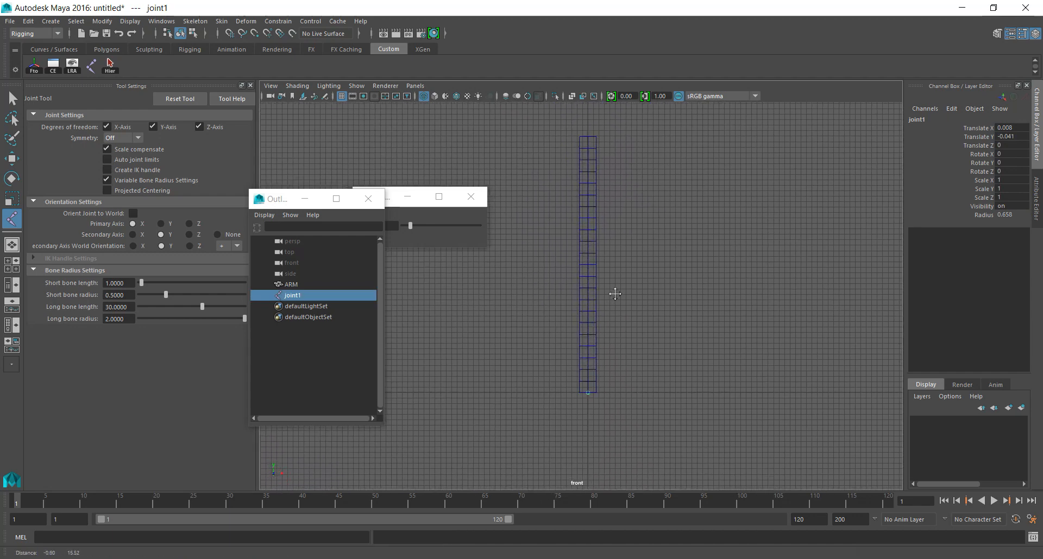
pyautogui.keyDown('alt'); pyautogui.moveTo(615, 294); pyautogui.dragTo(621, 265, button='middle'); pyautogui.keyUp('alt')
pyautogui.scroll(2, 627, 217)
pyautogui.keyDown('alt'); pyautogui.moveTo(627, 218); pyautogui.dragTo(616, 284, button='middle'); pyautogui.keyUp('alt')
pyautogui.keyDown('shift'); pyautogui.moveTo(587, 317); pyautogui.dragTo(488, 316); pyautogui.keyUp('shift')
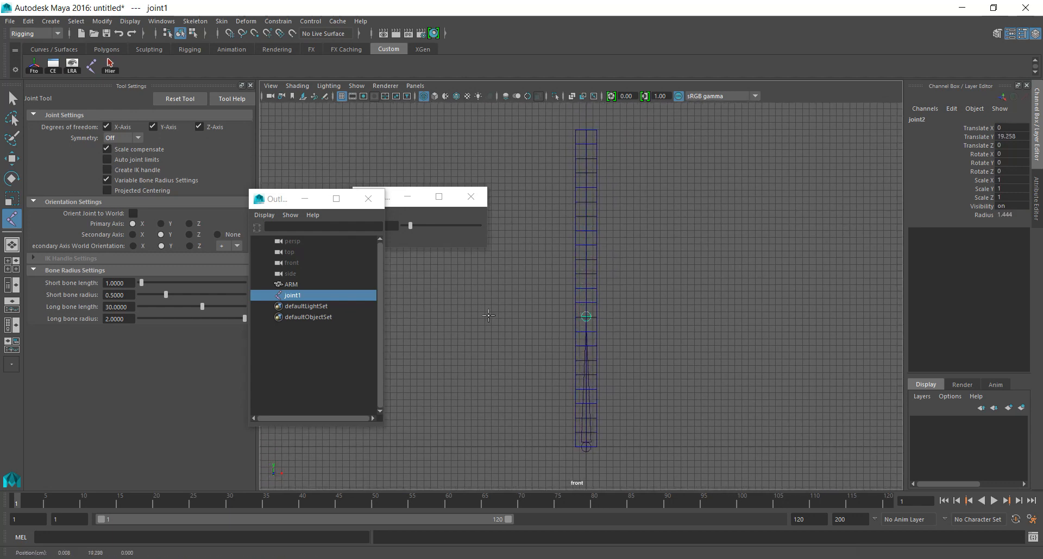
pyautogui.keyDown('shift'); pyautogui.moveTo(779, 310); pyautogui.dragTo(377, 300); pyautogui.keyUp('shift')
pyautogui.keyDown('shift'); pyautogui.moveTo(601, 295); pyautogui.dragTo(625, 288); pyautogui.keyUp('shift')
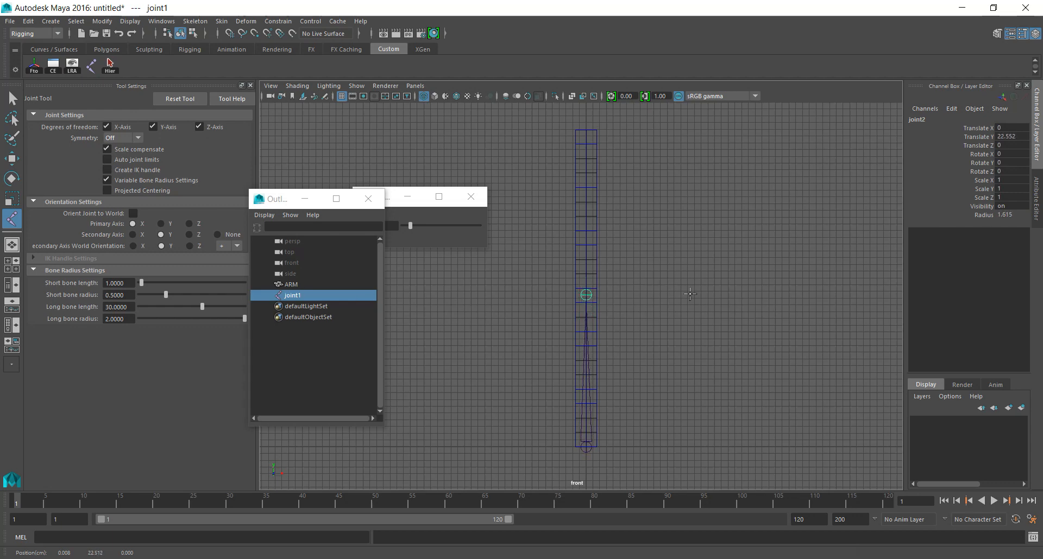
pyautogui.keyDown('shift'); pyautogui.moveTo(690, 294); pyautogui.dragTo(707, 296); pyautogui.keyUp('shift')
pyautogui.press('Return')
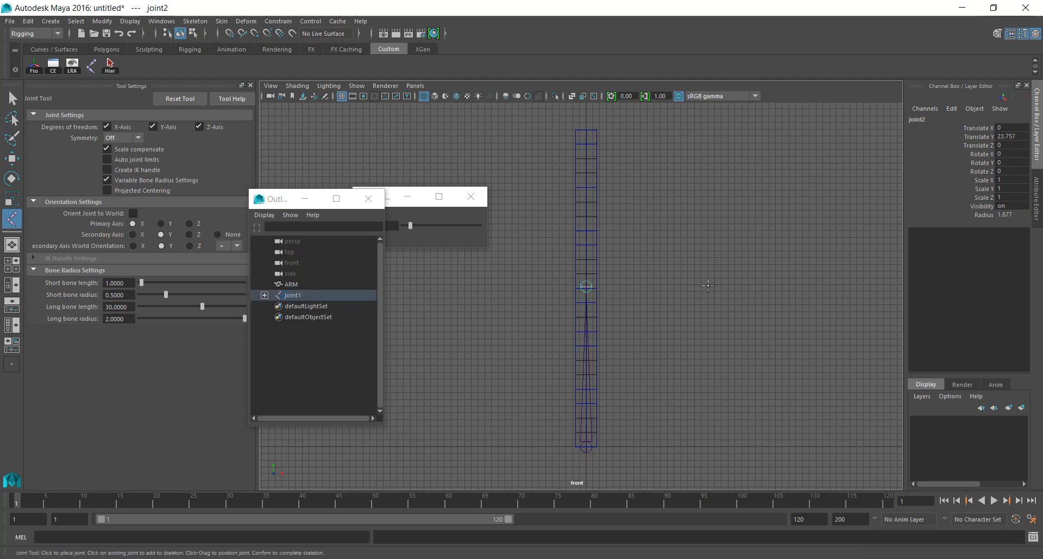
pyautogui.click(586, 133)
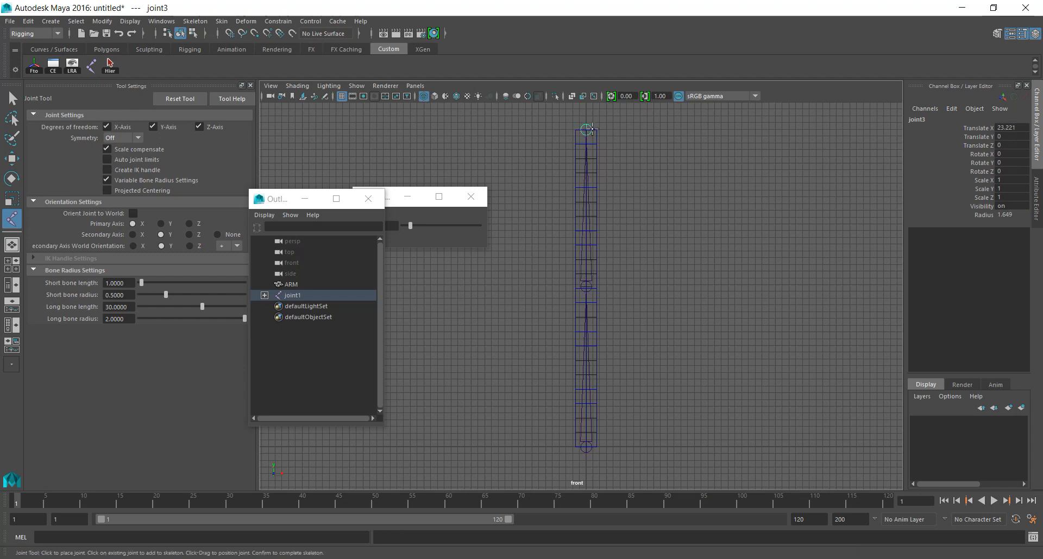
pyautogui.hotkey('ctrl', 'z')
pyautogui.hotkey('ctrl', 'z')
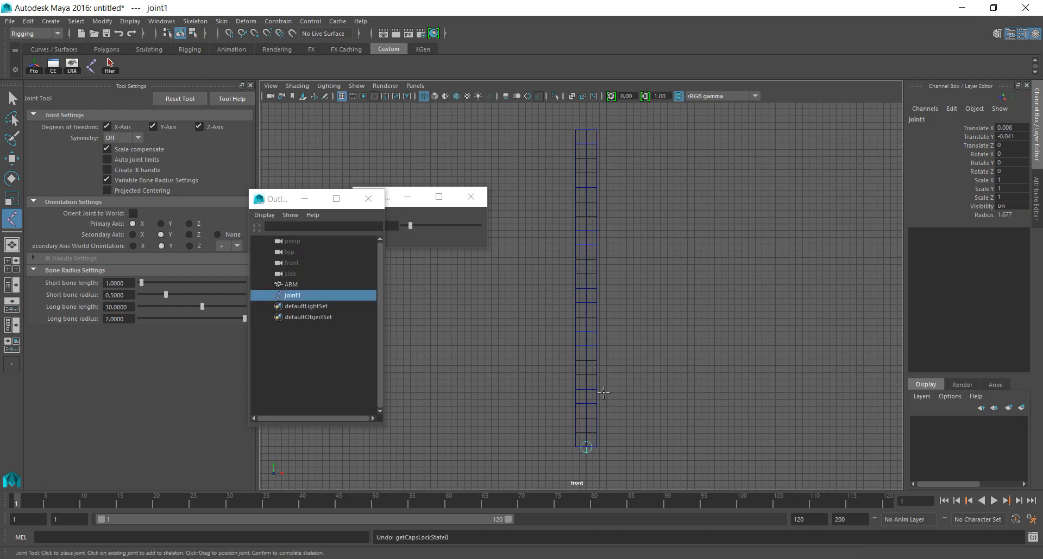
# Place the second joint on the mesh's centre line about 10.794 above the first joint.
pyautogui.scroll(2, 601, 410)
pyautogui.keyDown('alt'); pyautogui.moveTo(600, 375); pyautogui.dragTo(605, 256, button='middle'); pyautogui.keyUp('alt')
pyautogui.scroll(1, 604, 279)
pyautogui.keyDown('alt'); pyautogui.moveTo(605, 294); pyautogui.dragTo(591, 313, button='middle'); pyautogui.keyUp('alt')
pyautogui.click(586, 309)
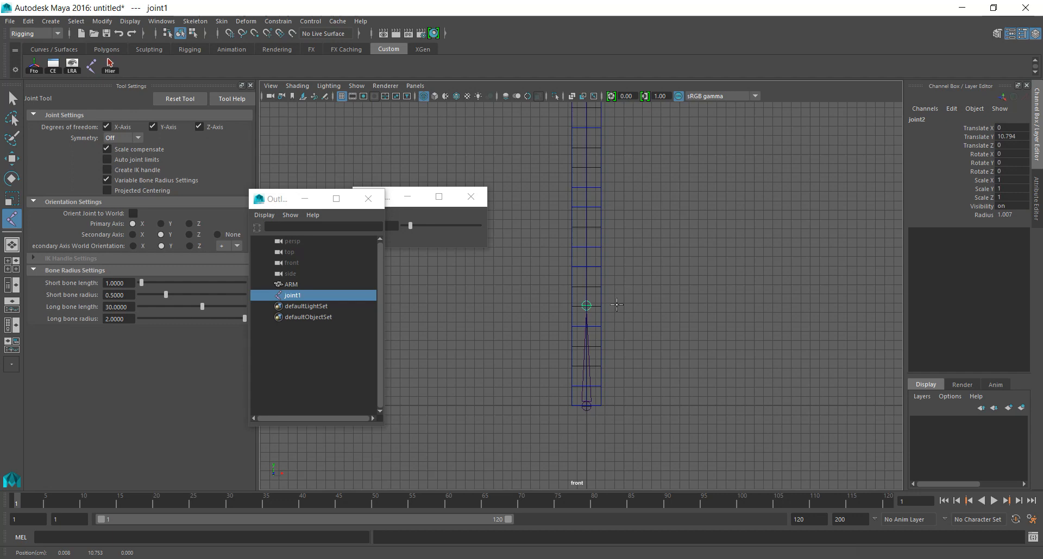
pyautogui.press('Return')
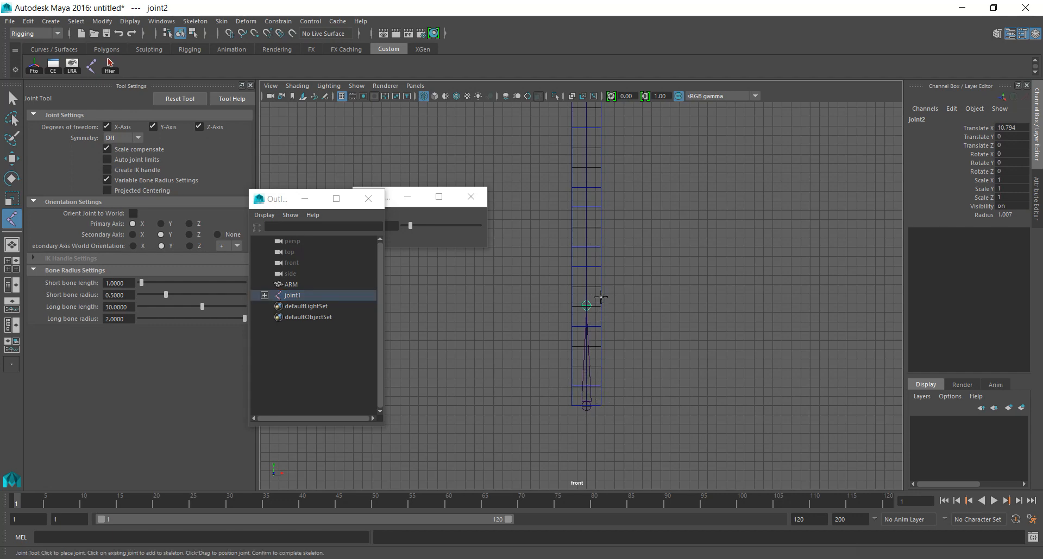
# Add a third joint and a fourth joint about 10.726 above it along the mesh's centre line.
pyautogui.keyDown('alt'); pyautogui.moveTo(595, 278); pyautogui.dragTo(558, 360, button='middle'); pyautogui.keyUp('alt')
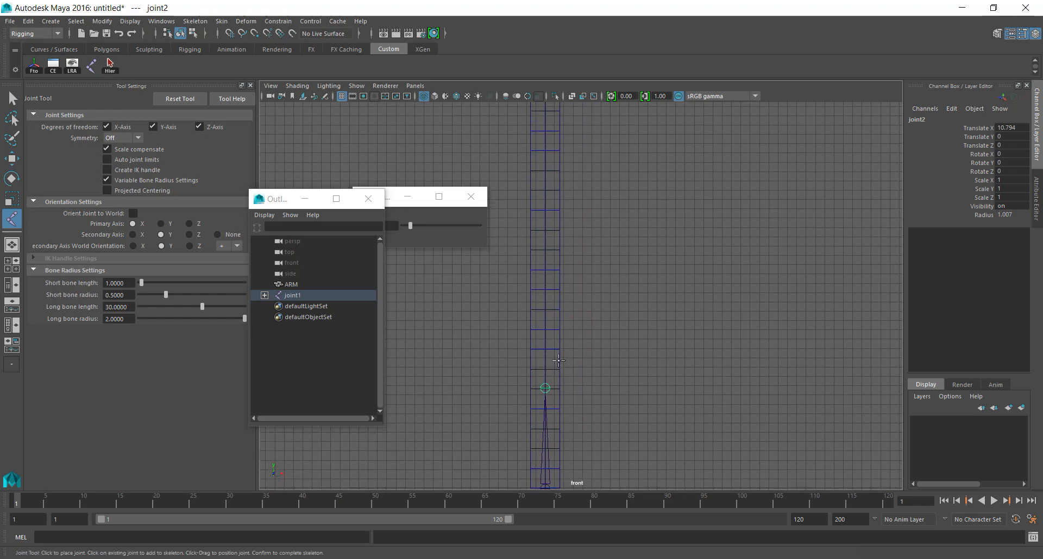
pyautogui.click(551, 291)
pyautogui.keyDown('alt'); pyautogui.moveTo(559, 264); pyautogui.dragTo(562, 338, button='middle'); pyautogui.keyUp('alt')
pyautogui.press('Return')
pyautogui.click(550, 265)
pyautogui.keyDown('alt'); pyautogui.moveTo(550, 264); pyautogui.dragTo(565, 304, button='middle'); pyautogui.keyUp('alt')
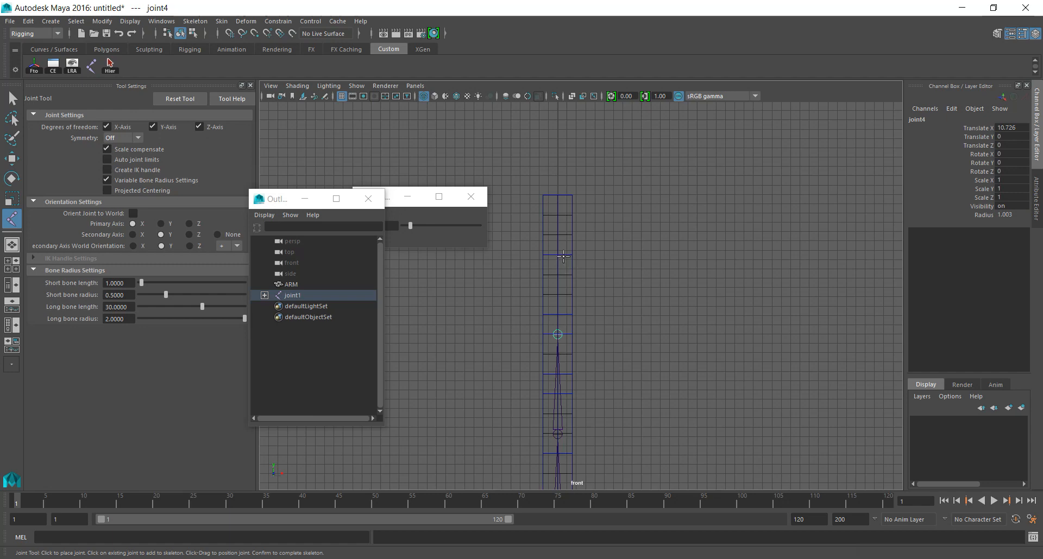
# Place the fifth joint at the centre of the mesh's top edge, about 14.923 above the fourth, and complete the chain.
pyautogui.click(558, 195)
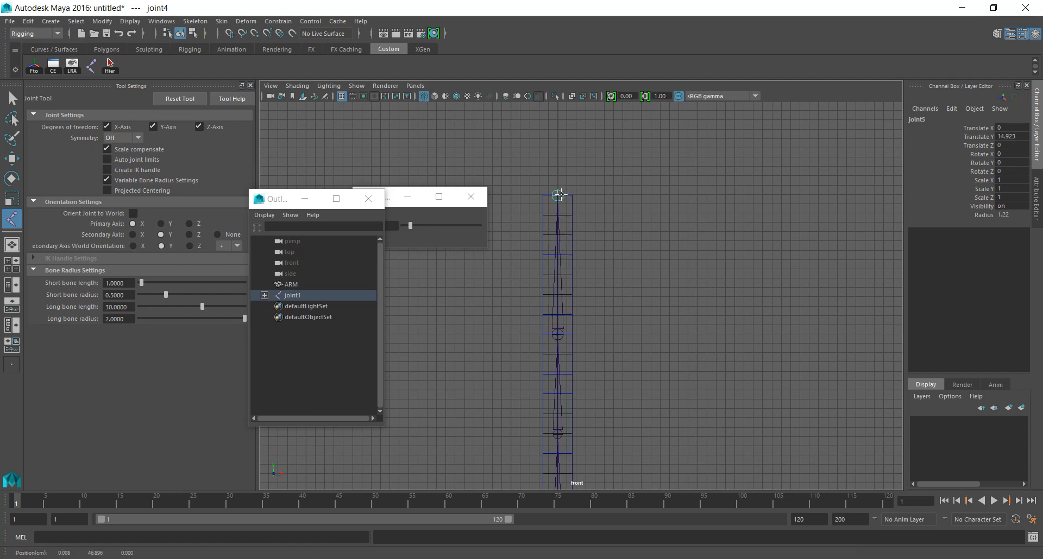
pyautogui.press('Return')
pyautogui.scroll(-2, 589, 276)
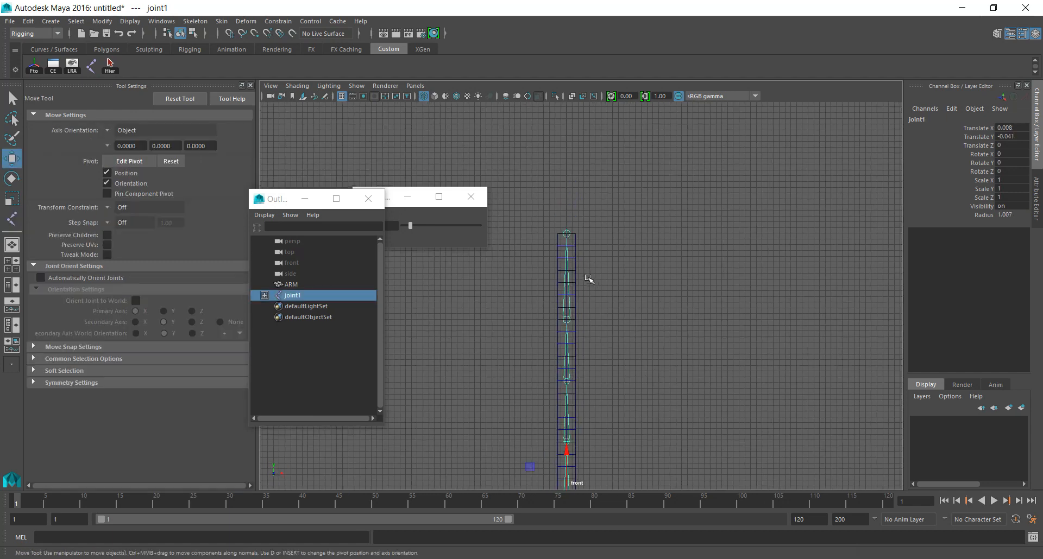
# Examine the complete joint chain inside the mesh from the perspective and front views.
pyautogui.keyDown('alt'); pyautogui.moveTo(603, 324); pyautogui.dragTo(605, 223, button='middle'); pyautogui.keyUp('alt')
pyautogui.press('space')
pyautogui.press('space')
pyautogui.keyDown('alt'); pyautogui.moveTo(612, 338); pyautogui.dragTo(589, 356); pyautogui.keyUp('alt')
pyautogui.press('space')
pyautogui.press('space')
pyautogui.press('space')
pyautogui.press('space')
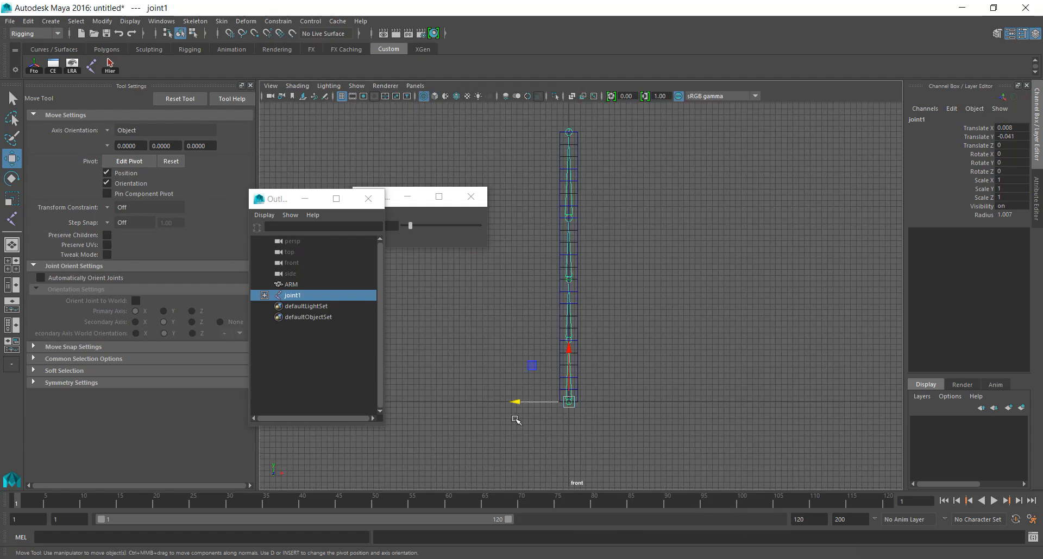
# Expand the joint1 hierarchy in an enlarged Outliner and select joint2 through joint5 one by one.
pyautogui.click(264, 295)
pyautogui.moveTo(281, 201); pyautogui.dragTo(240, 132)
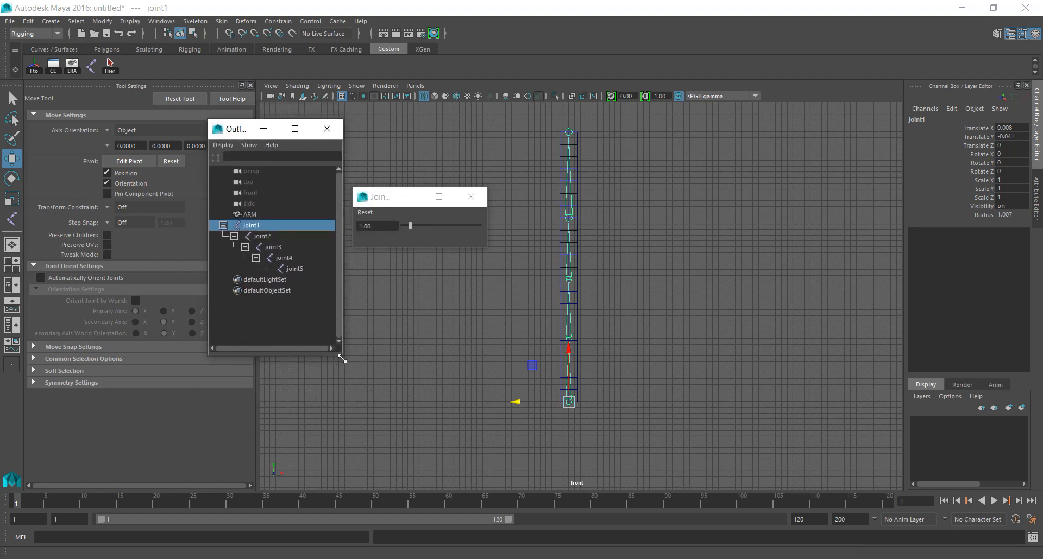
pyautogui.moveTo(342, 358); pyautogui.dragTo(523, 442)
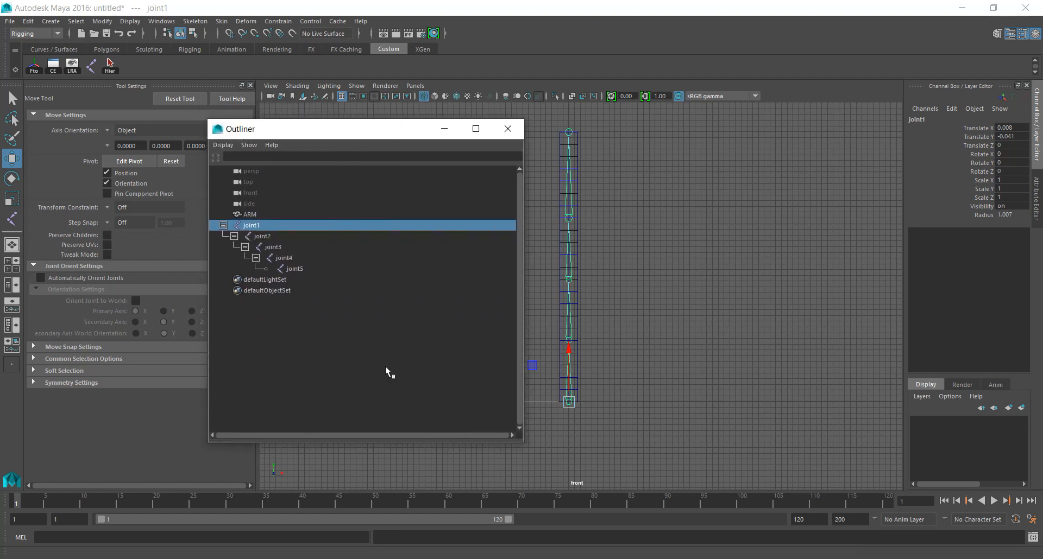
pyautogui.click(262, 237)
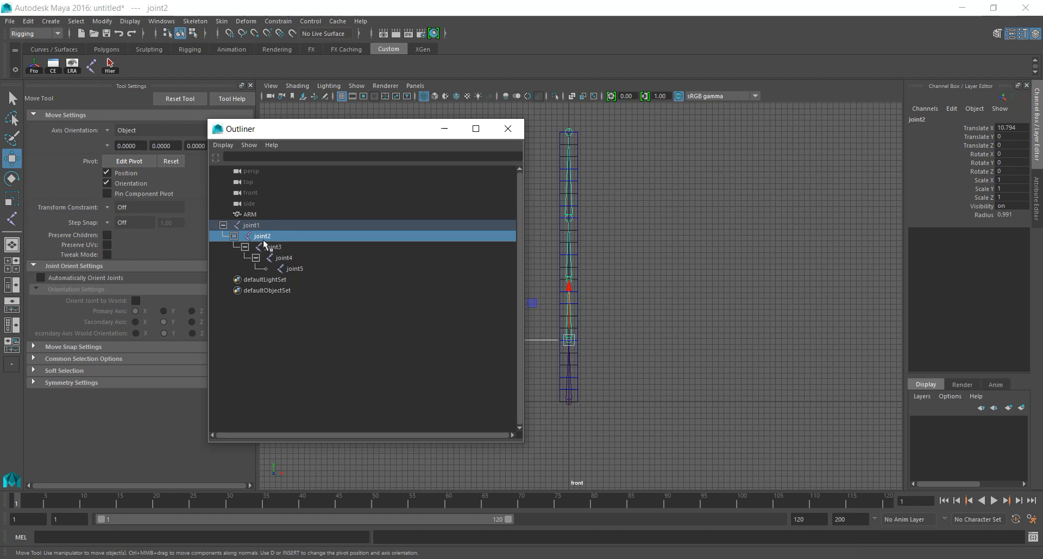
pyautogui.click(273, 247)
pyautogui.click(283, 258)
pyautogui.click(294, 269)
# Rename joint1 as Root.
pyautogui.doubleClick(253, 225)
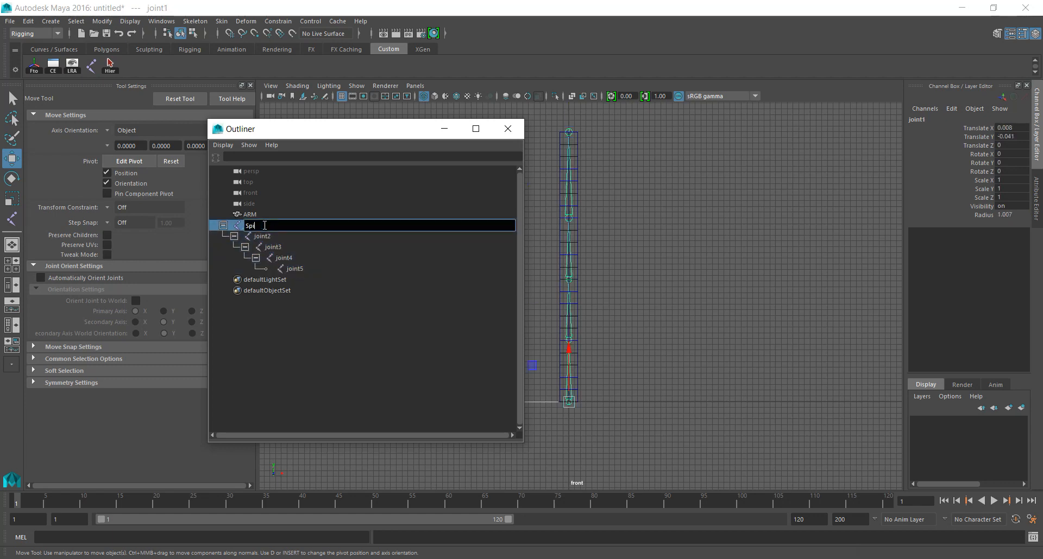
pyautogui.write('Sp')
pyautogui.press('BackSpace')
pyautogui.press('BackSpace')
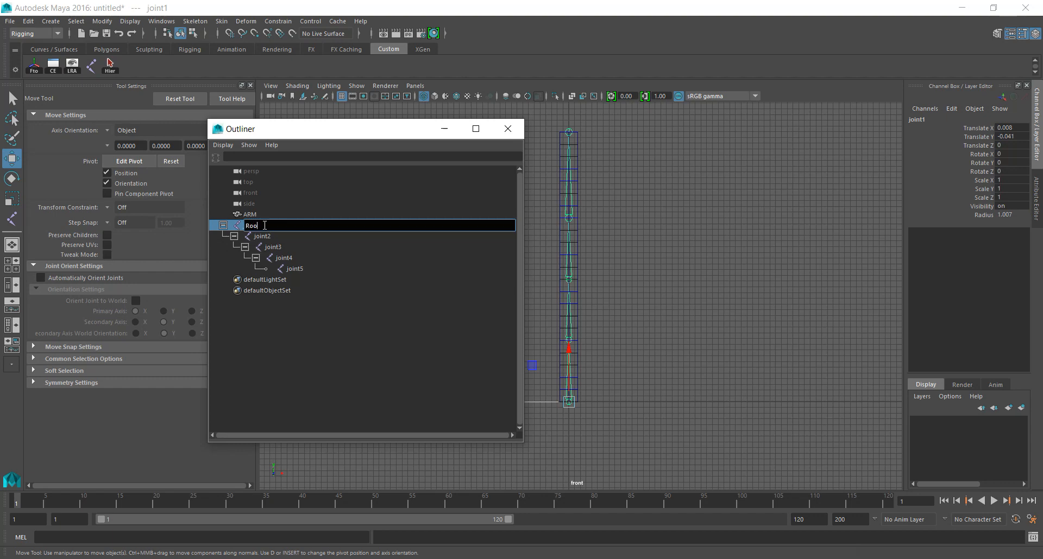
pyautogui.press('Return')
# Rename joint2 as Spine_jnt_01.
pyautogui.doubleClick(291, 234)
pyautogui.write('Spine')
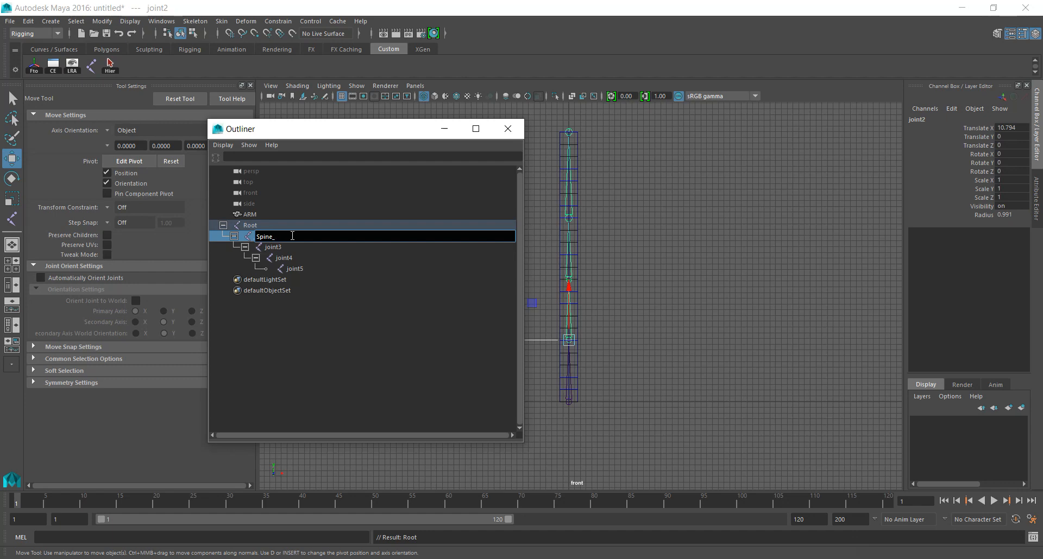
pyautogui.write('_jnt_')
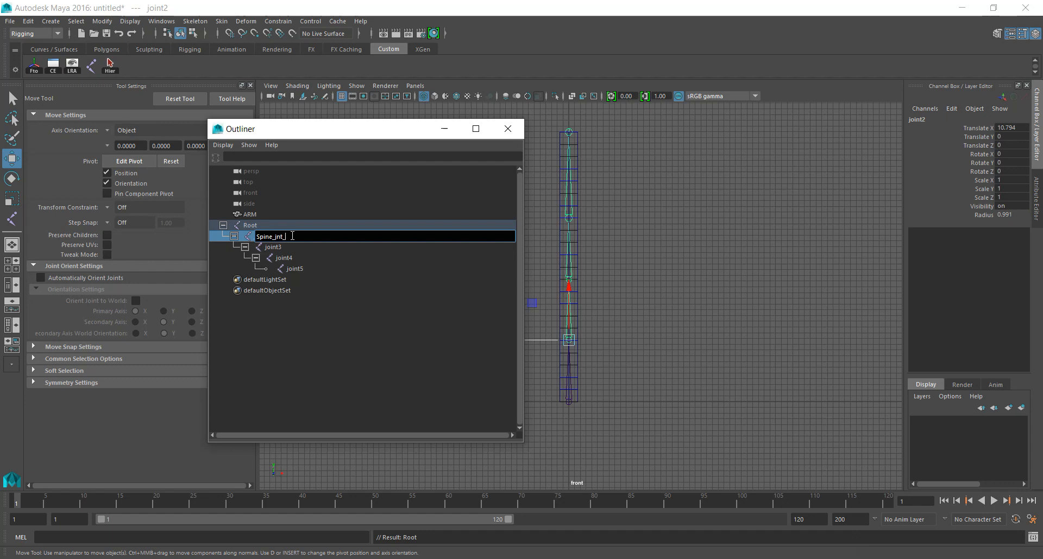
pyautogui.write('01')
pyautogui.press('Return')
# Copy the name of Spine_jnt_01 and rename joint3 as Spine_jnt_02.
pyautogui.doubleClick(291, 235)
pyautogui.hotkey('ctrl', 'c')
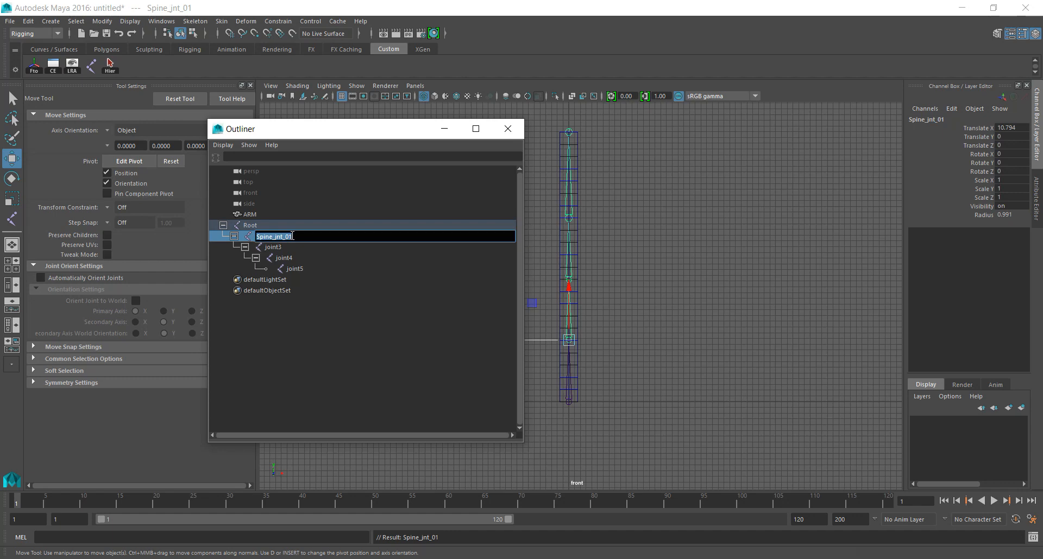
pyautogui.doubleClick(292, 248)
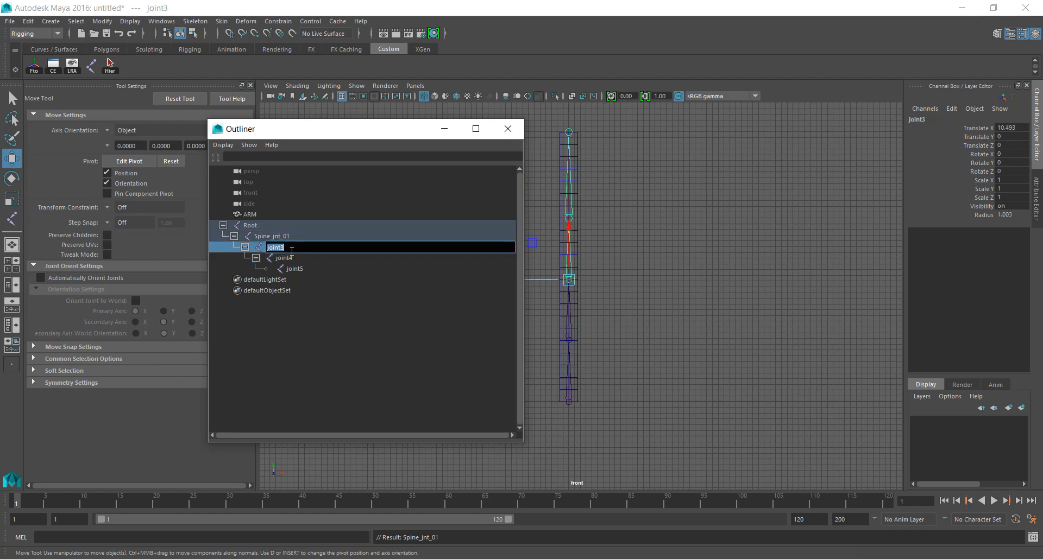
pyautogui.write('Spine_jnt_02')
pyautogui.press('Return')
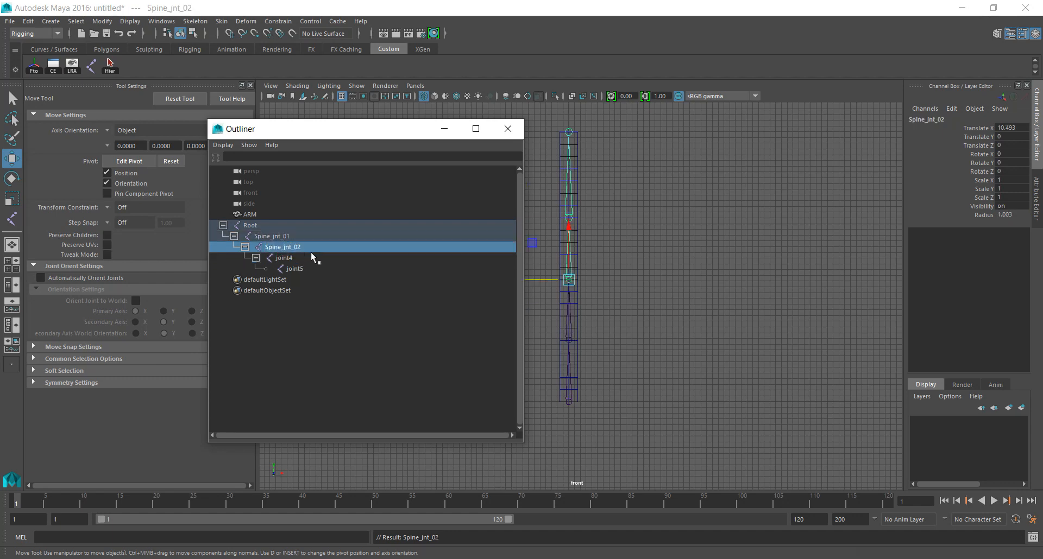
# Rename joint4 as Spine_jnt_03.
pyautogui.doubleClick(311, 258)
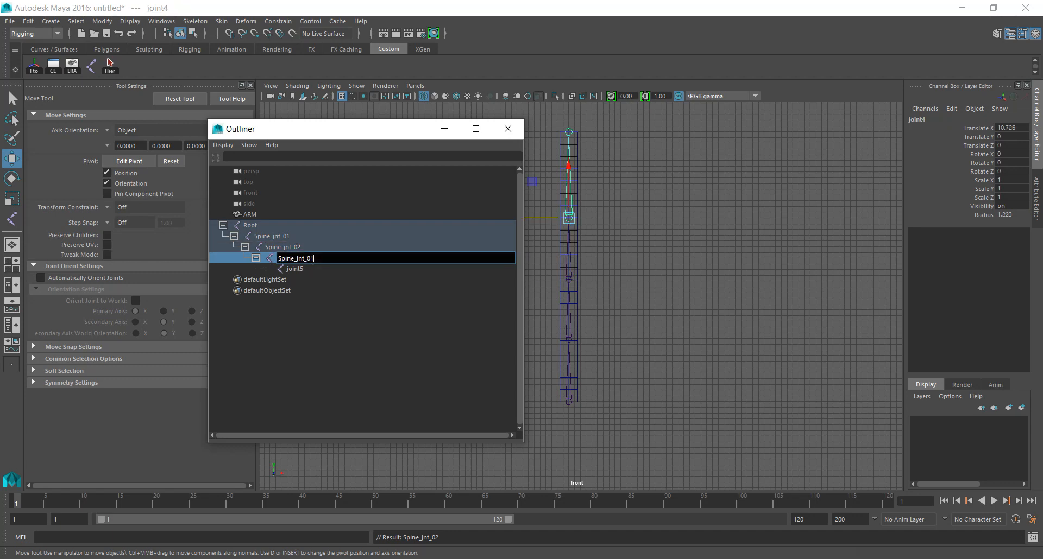
pyautogui.write('Spine_jnt_03')
pyautogui.press('Return')
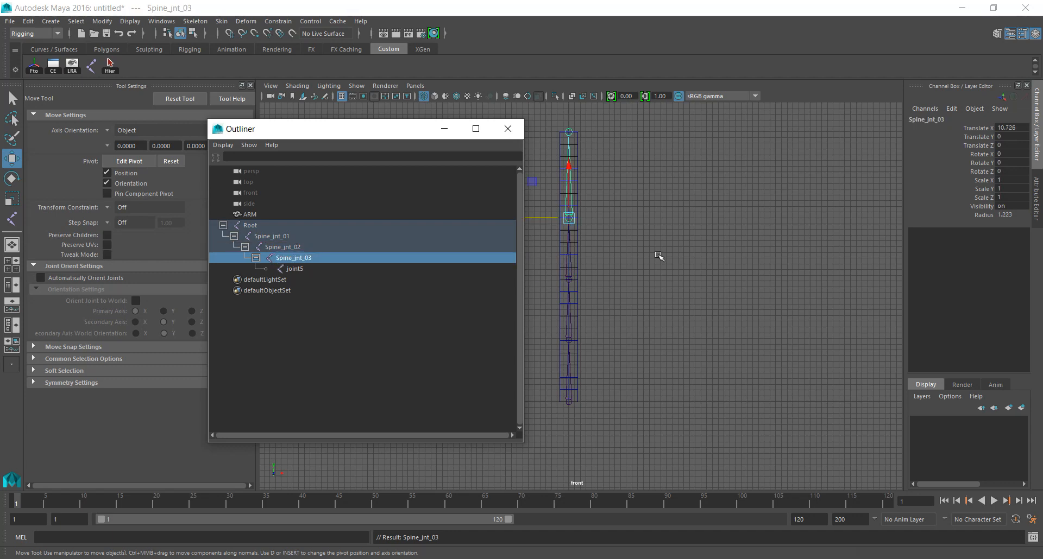
# Rename joint5, the end joint of the chain, as Spine_jnt_04.
pyautogui.doubleClick(298, 273)
pyautogui.hotkey('ctrl', 'v')
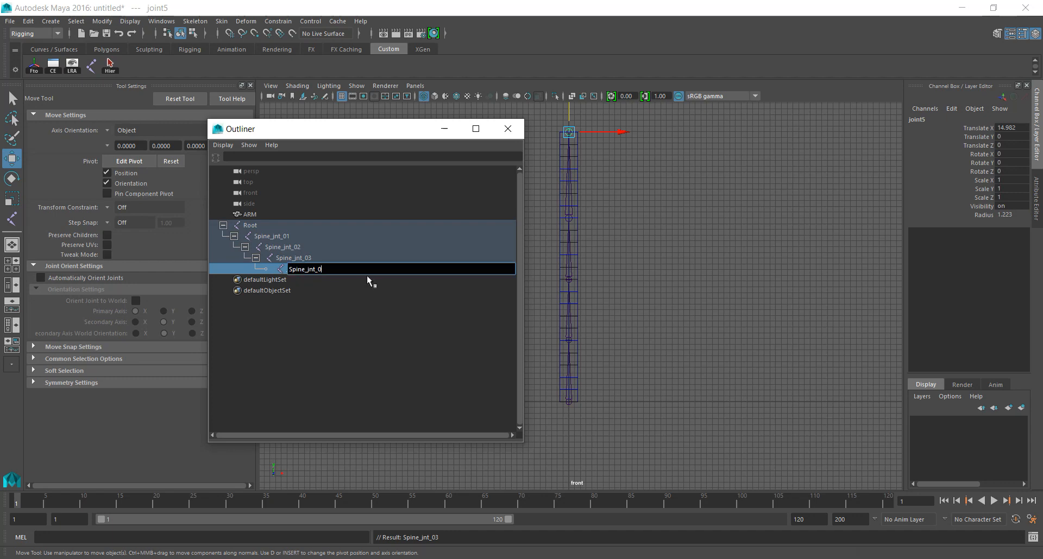
pyautogui.press('BackSpace')
pyautogui.write('4')
pyautogui.press('Return')
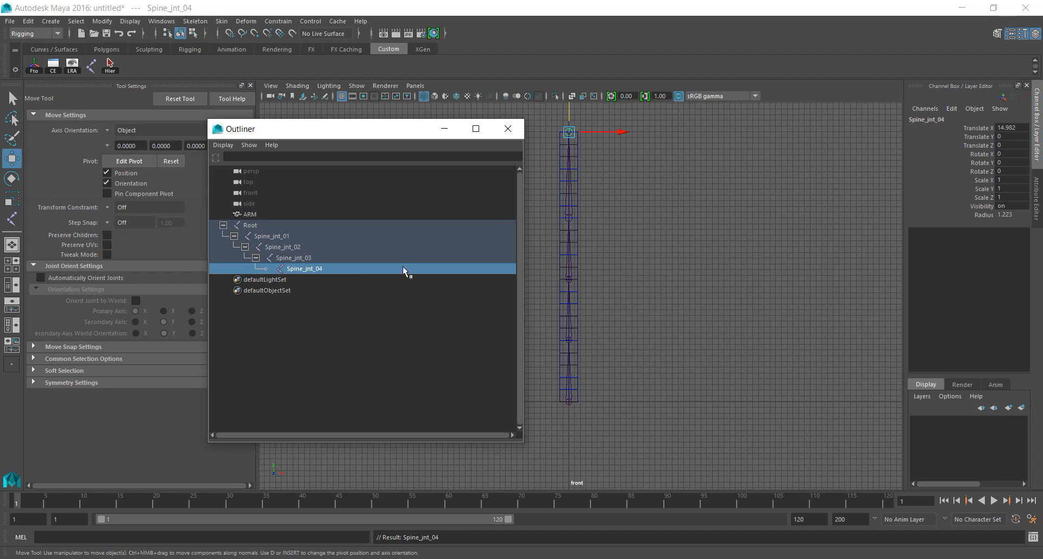
# Hide the ARM mesh in the perspective view by setting its visibility to 0.
pyautogui.press('space')
pyautogui.press('space')
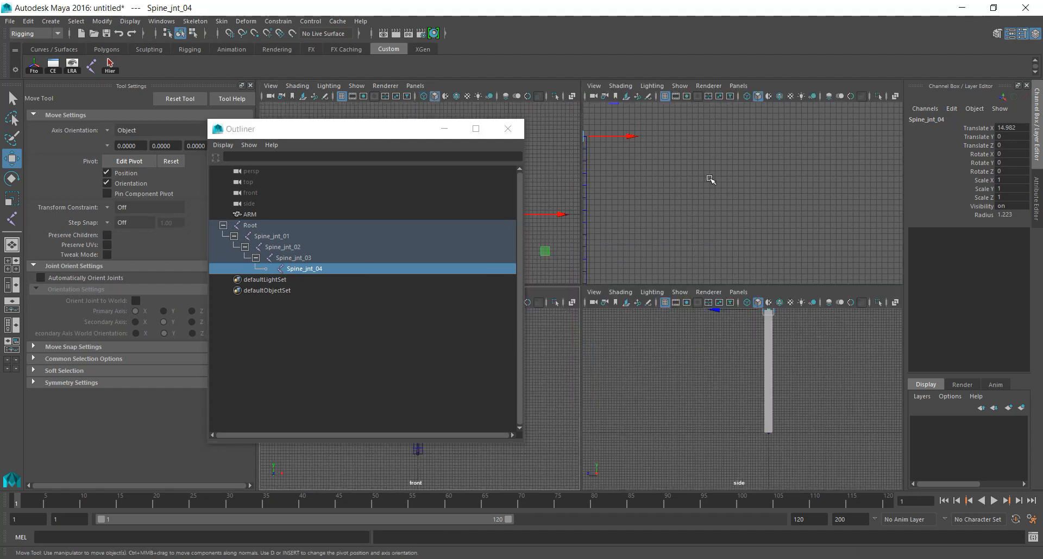
pyautogui.press('space')
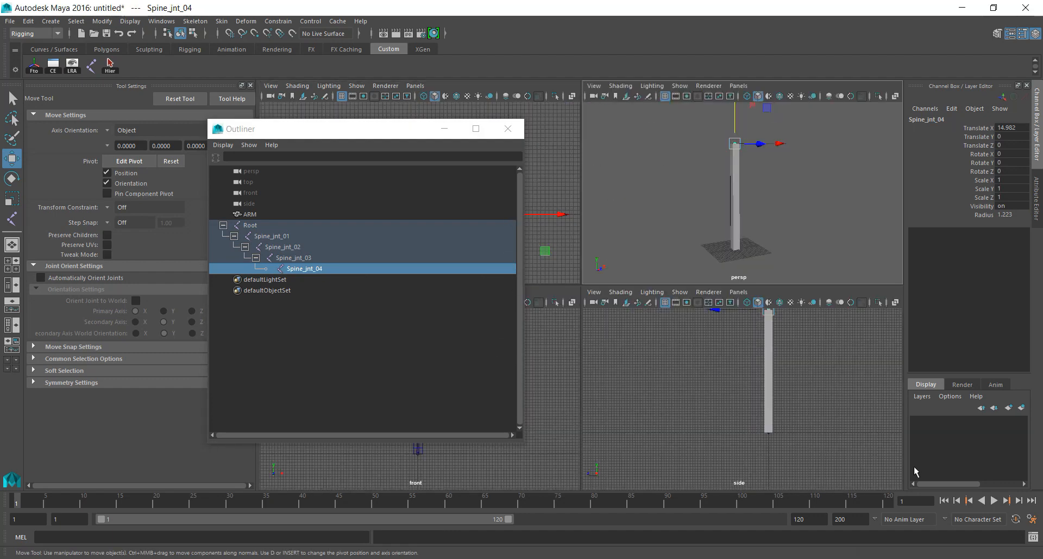
pyautogui.press('space')
pyautogui.keyDown('alt'); pyautogui.moveTo(566, 316); pyautogui.dragTo(631, 301, button='middle'); pyautogui.keyUp('alt')
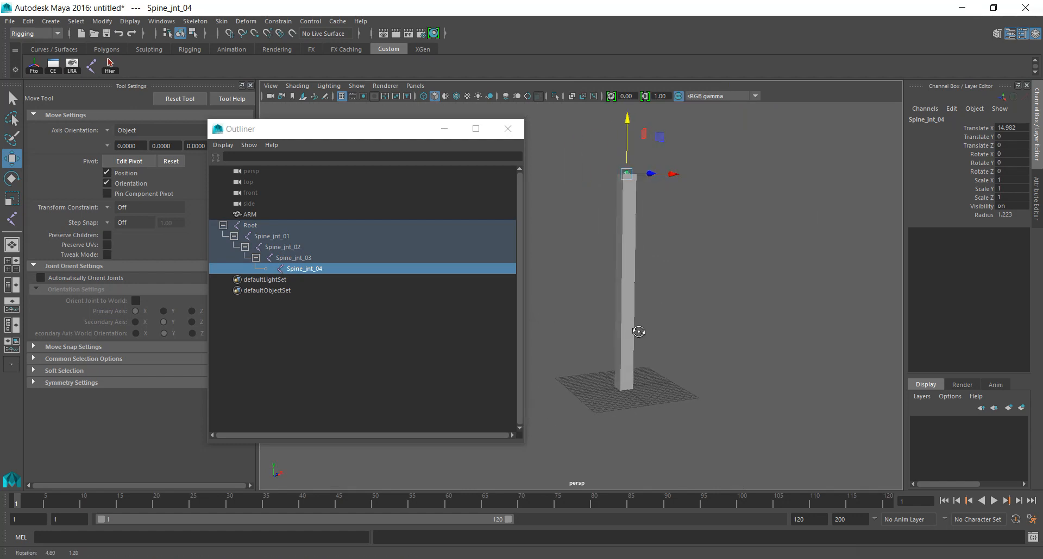
pyautogui.click(631, 302)
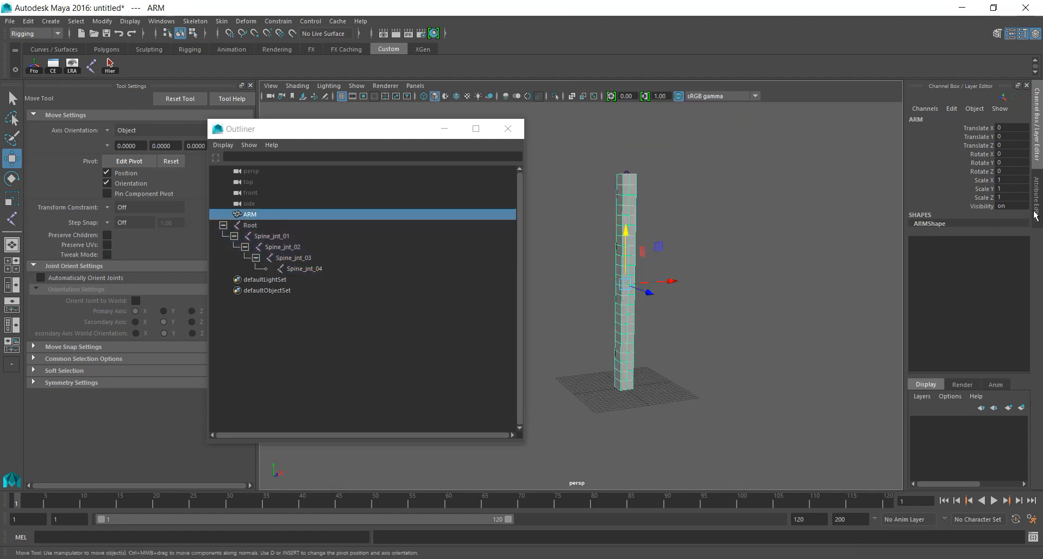
pyautogui.write('0')
pyautogui.press('Return')
pyautogui.click(771, 271)
# Select the entire Root hierarchy, display the local rotation axes of all its joints, and move the Outliner clear of the chain.
pyautogui.click(344, 223)
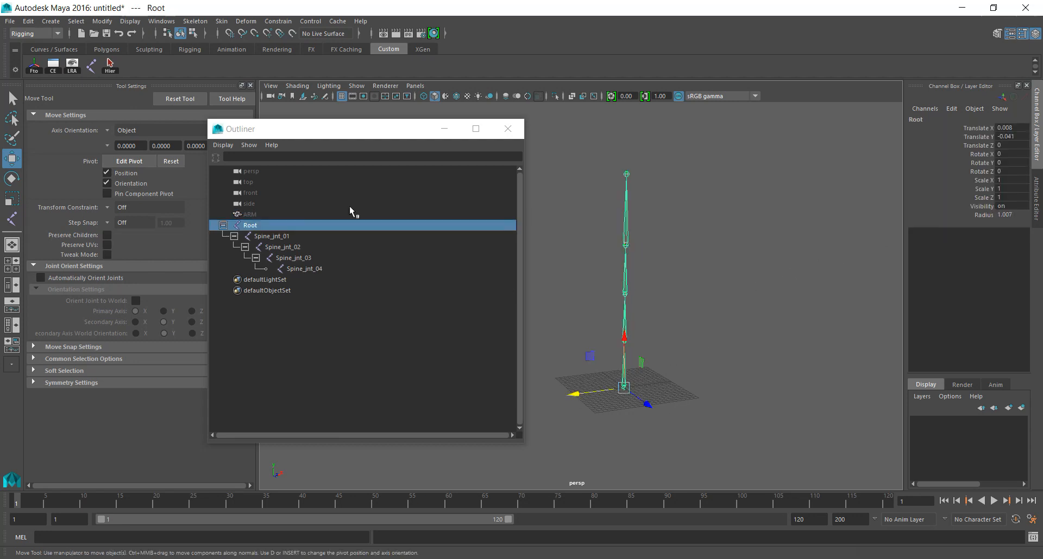
pyautogui.click(110, 65)
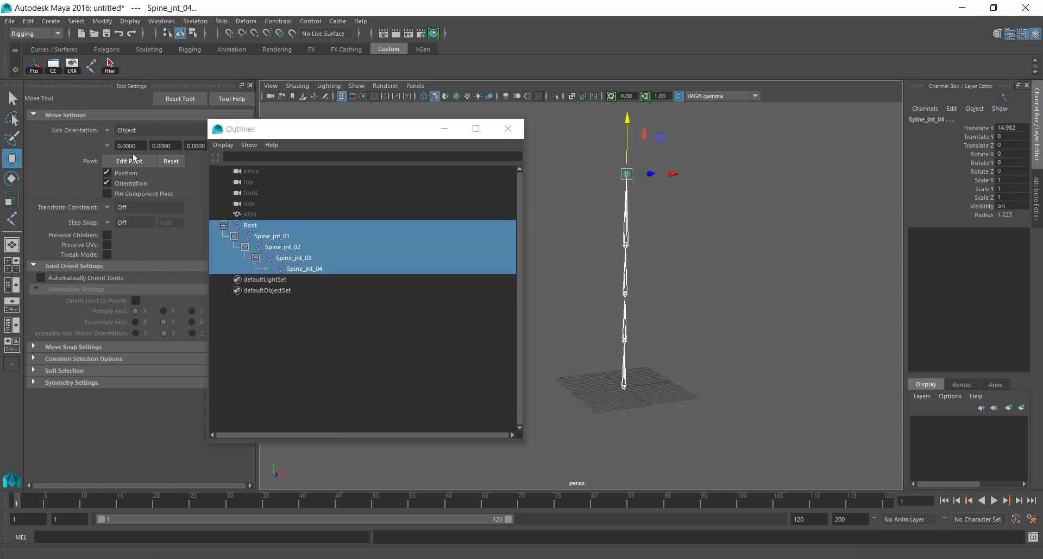
pyautogui.click(72, 66)
pyautogui.keyDown('alt'); pyautogui.moveTo(664, 326); pyautogui.dragTo(700, 336); pyautogui.keyUp('alt')
pyautogui.moveTo(364, 135); pyautogui.dragTo(277, 242)
# Examine the direction of the local rotation axes on every joint from Spine_jnt_04 down to Root.
pyautogui.keyDown('alt'); pyautogui.moveTo(600, 247); pyautogui.dragTo(640, 240); pyautogui.keyUp('alt')
pyautogui.scroll(2, 640, 240)
pyautogui.keyDown('alt'); pyautogui.moveTo(654, 218); pyautogui.dragTo(652, 257, button='middle'); pyautogui.keyUp('alt')
pyautogui.click(661, 261)
pyautogui.keyDown('alt'); pyautogui.moveTo(642, 294); pyautogui.dragTo(625, 291); pyautogui.keyUp('alt')
pyautogui.keyDown('alt'); pyautogui.moveTo(617, 210); pyautogui.dragTo(619, 221); pyautogui.keyUp('alt')
pyautogui.keyDown('alt'); pyautogui.moveTo(637, 188); pyautogui.dragTo(639, 231); pyautogui.keyUp('alt')
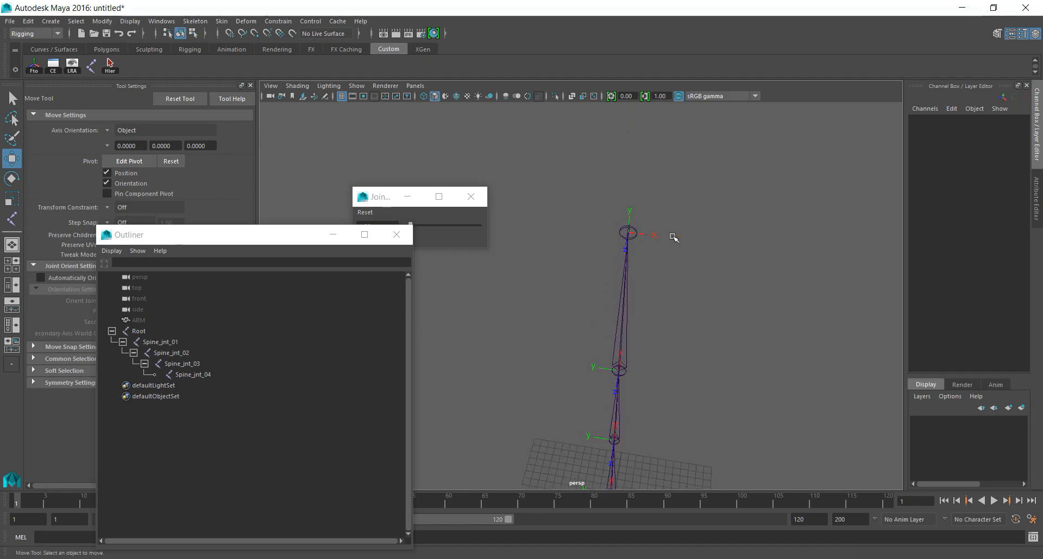
pyautogui.keyDown('alt'); pyautogui.moveTo(671, 335); pyautogui.dragTo(745, 314); pyautogui.keyUp('alt')
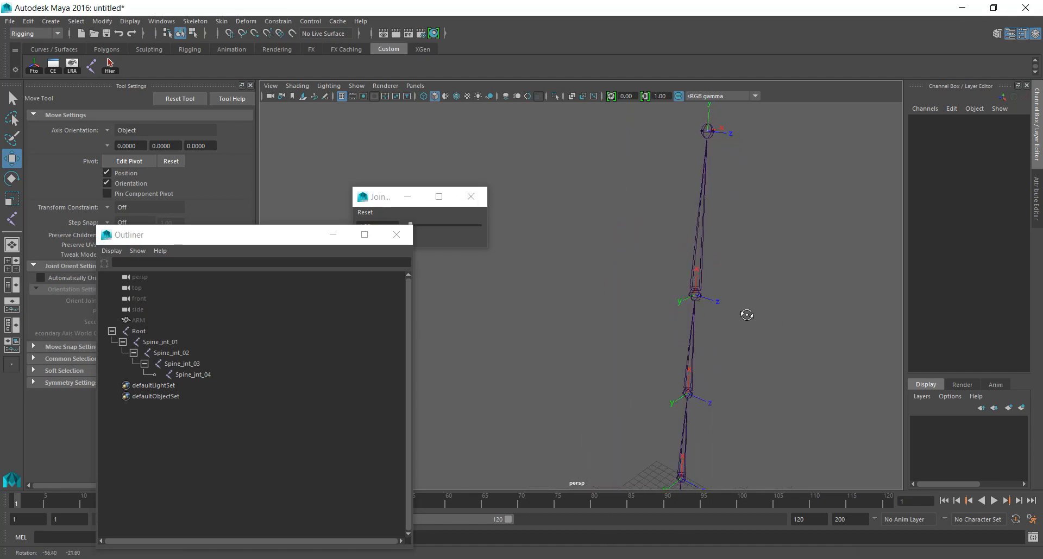
pyautogui.keyDown('alt'); pyautogui.moveTo(696, 284); pyautogui.dragTo(675, 433, button='right'); pyautogui.keyUp('alt')
pyautogui.keyDown('alt'); pyautogui.moveTo(675, 432); pyautogui.dragTo(617, 438); pyautogui.keyUp('alt')
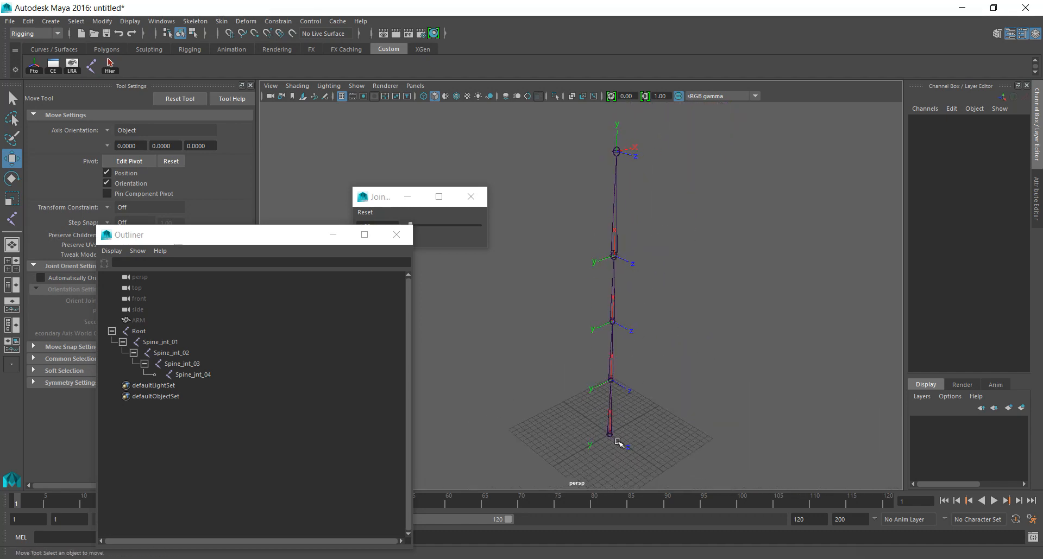
# Test-rotate all joints of the Root hierarchy together about 81 degrees around X, and undo the rotation.
pyautogui.click(609, 436)
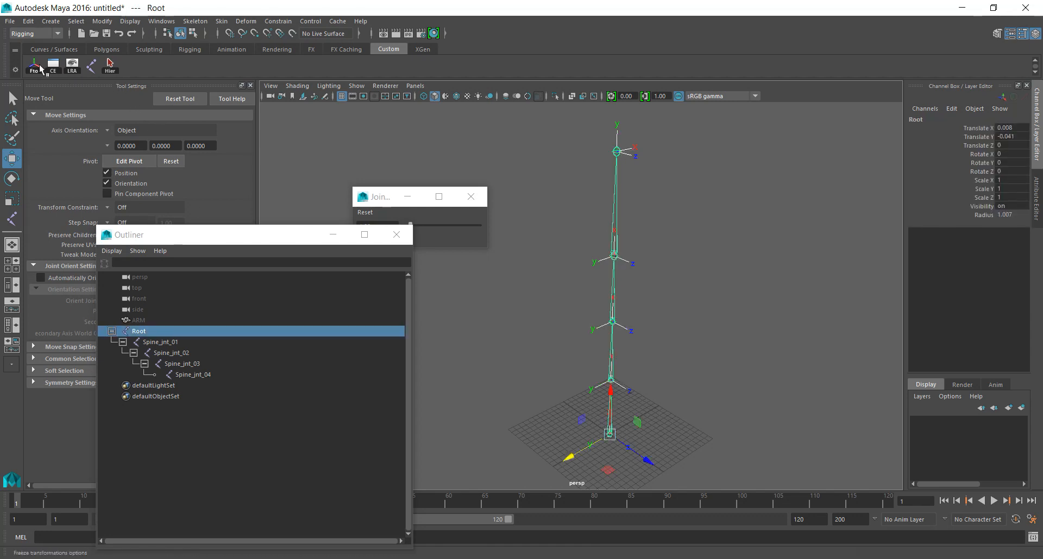
pyautogui.click(109, 64)
pyautogui.press('e')
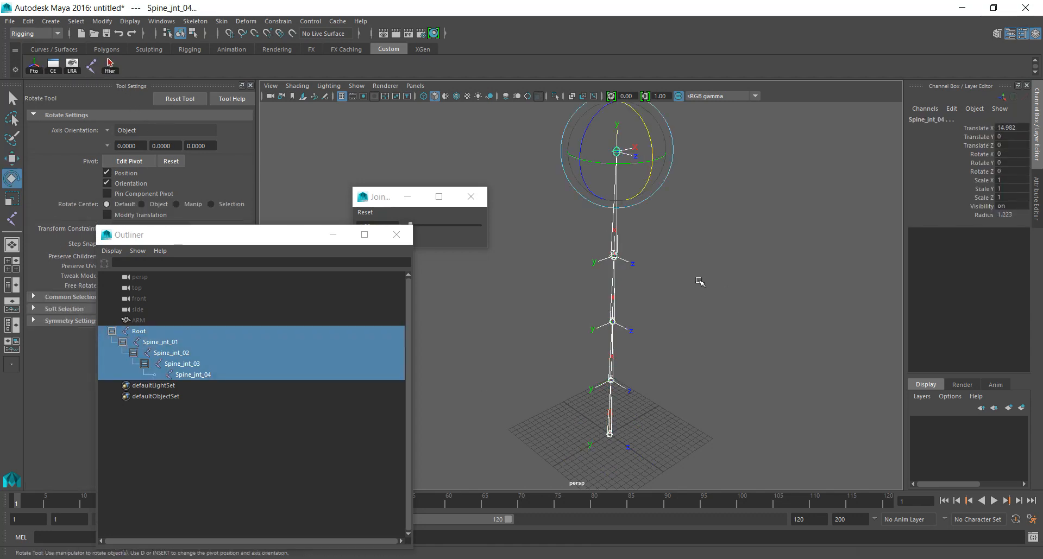
pyautogui.keyDown('alt'); pyautogui.moveTo(650, 176); pyautogui.dragTo(652, 212, button='middle'); pyautogui.keyUp('alt')
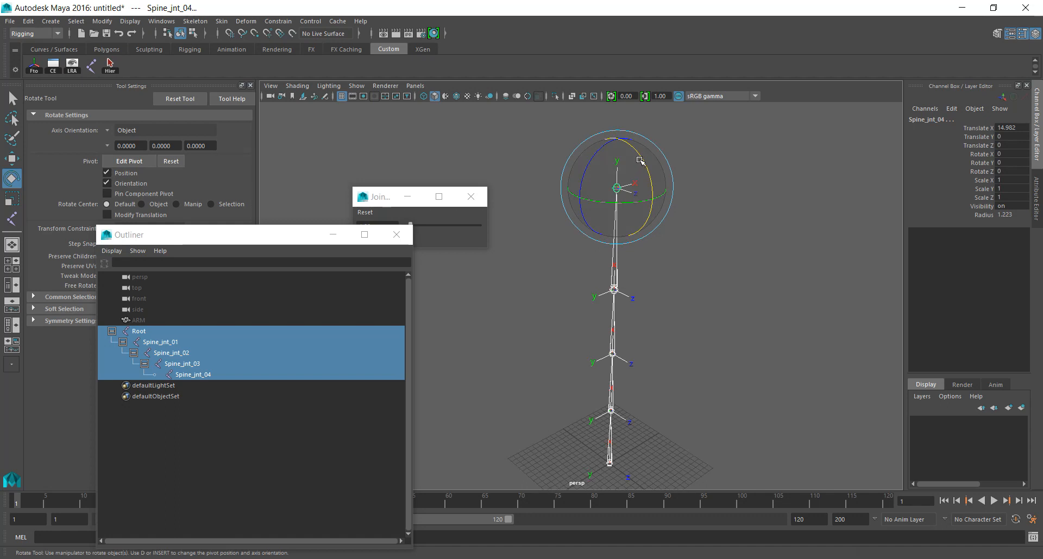
pyautogui.moveTo(644, 162); pyautogui.dragTo(655, 219)
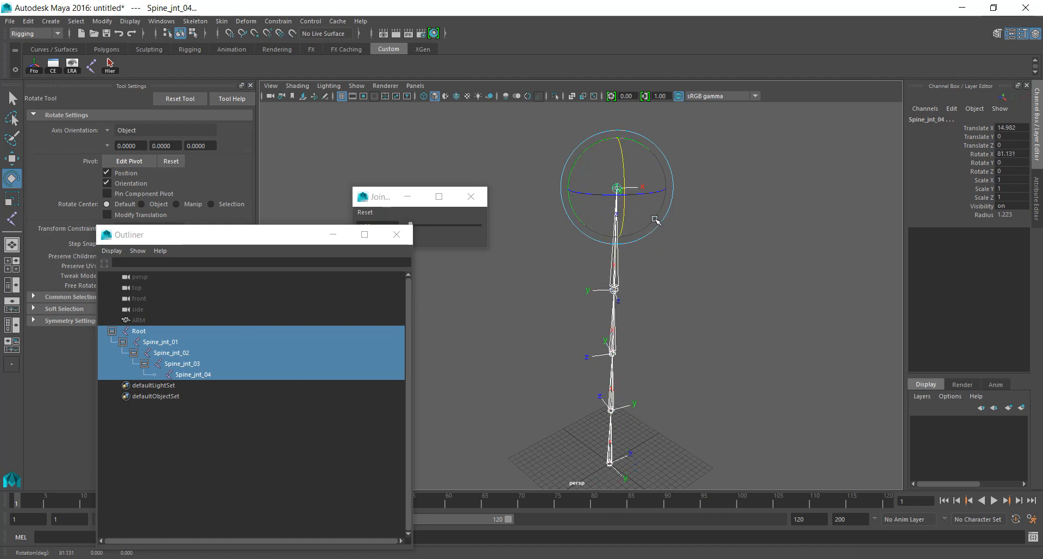
pyautogui.press('w')
pyautogui.hotkey('ctrl', 'z')
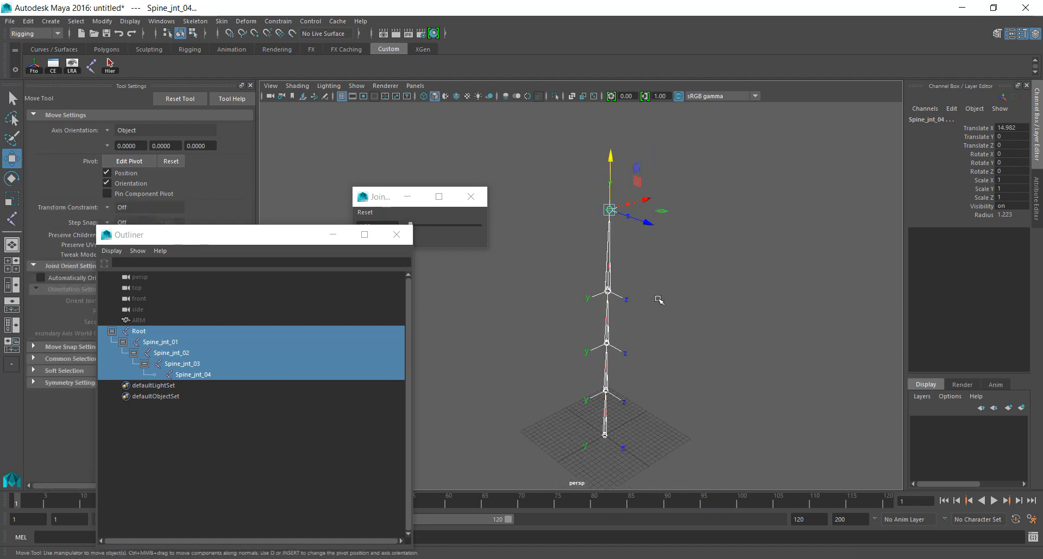
# Compare the axis orientation of the end joint Spine_jnt_04 with that of the joints below it.
pyautogui.click(570, 228)
pyautogui.keyDown('alt'); pyautogui.moveTo(623, 310); pyautogui.dragTo(651, 324); pyautogui.keyUp('alt')
pyautogui.scroll(5, 650, 324)
pyautogui.keyDown('alt'); pyautogui.moveTo(610, 230); pyautogui.dragTo(626, 317, button='middle'); pyautogui.keyUp('alt')
pyautogui.click(606, 305)
pyautogui.keyDown('alt'); pyautogui.moveTo(595, 374); pyautogui.dragTo(659, 379); pyautogui.keyUp('alt')
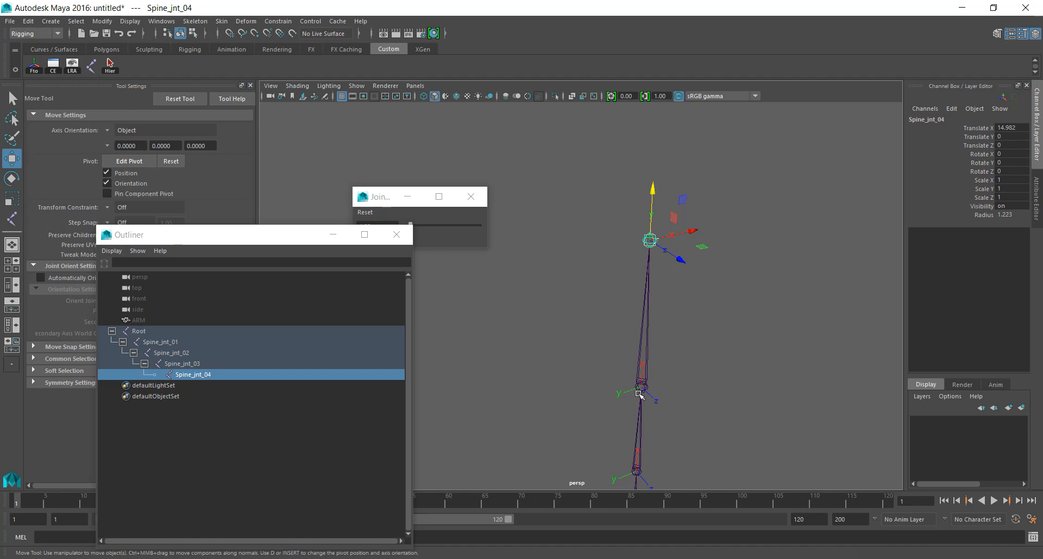
pyautogui.click(670, 333)
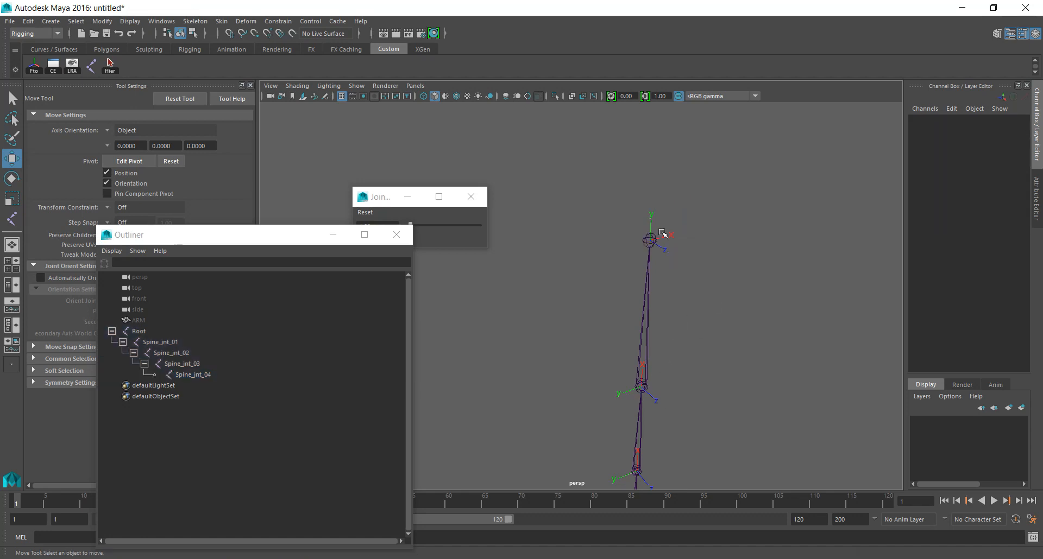
# Add the Orient Joint options command to the Custom shelf and open the Orient Joint Options clear of the chain.
pyautogui.click(197, 21)
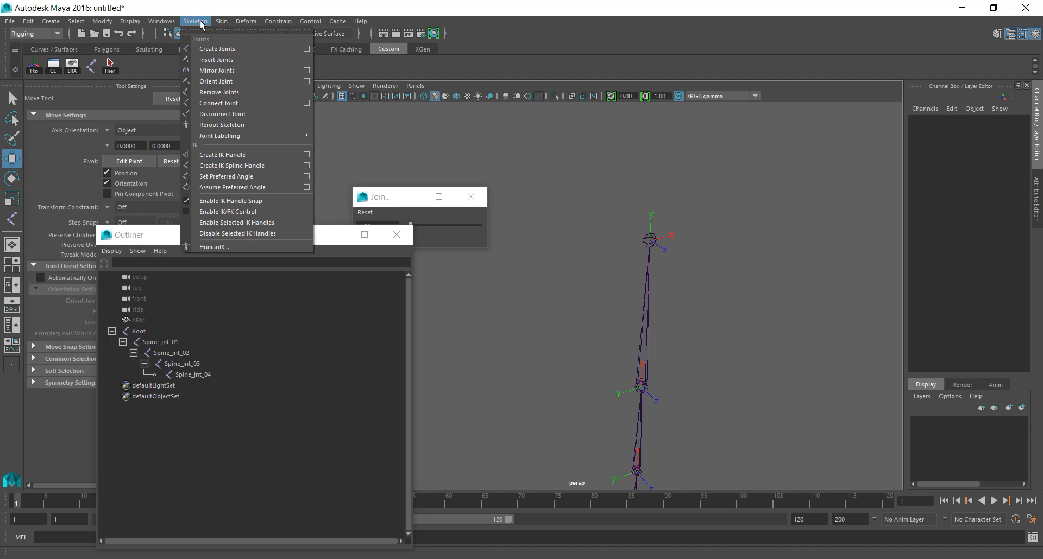
pyautogui.click(306, 82)
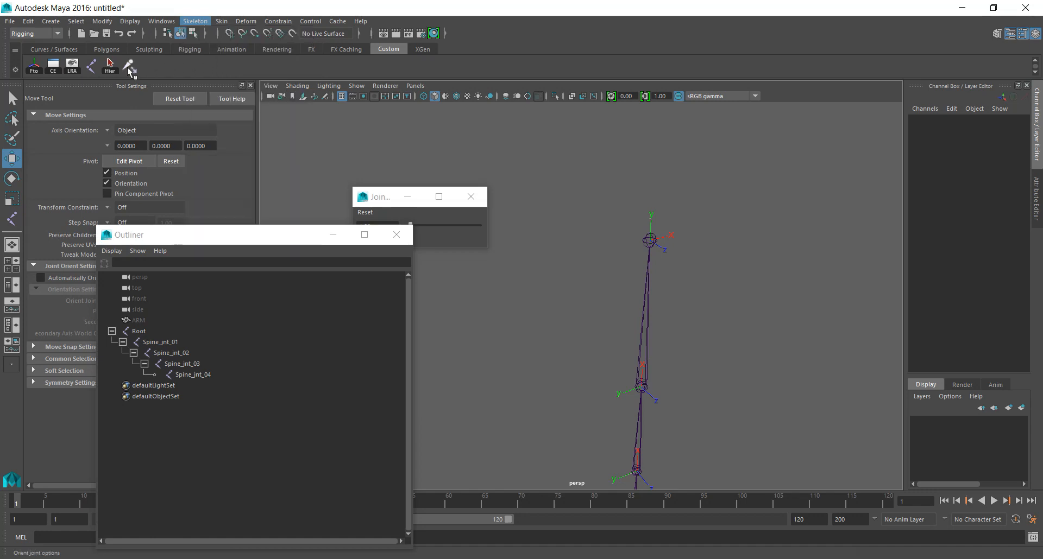
pyautogui.click(607, 130)
pyautogui.click(626, 151)
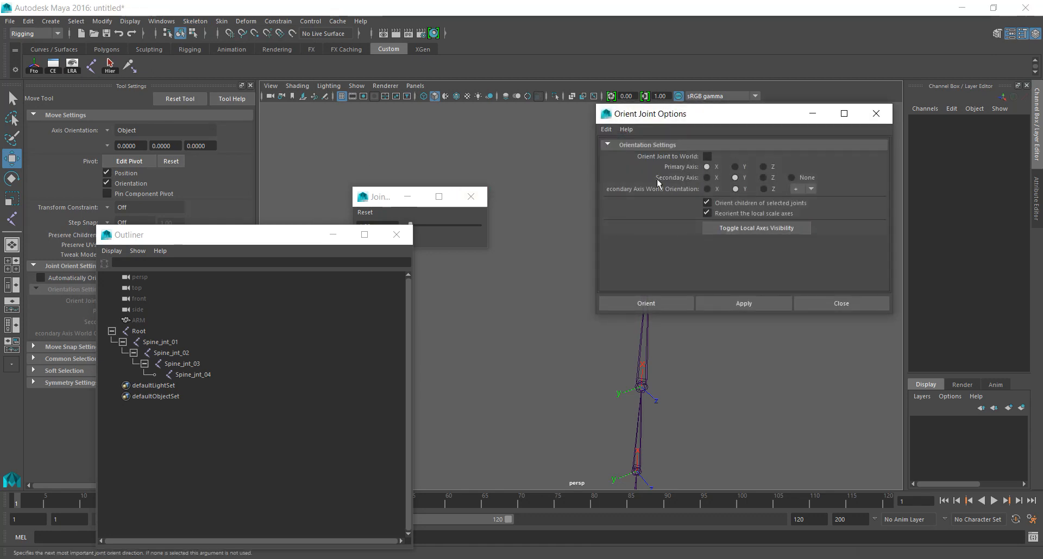
pyautogui.moveTo(748, 120); pyautogui.dragTo(929, 169)
# Apply Orient Joint to Spine_jnt_04 with Orient Joint to World enabled, and close the options.
pyautogui.click(650, 240)
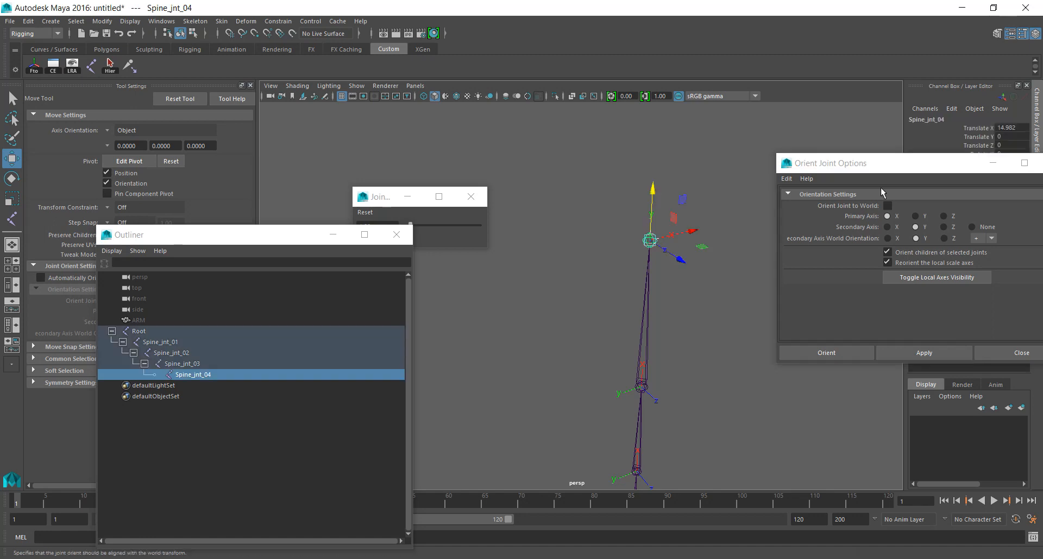
pyautogui.moveTo(815, 163); pyautogui.dragTo(773, 127)
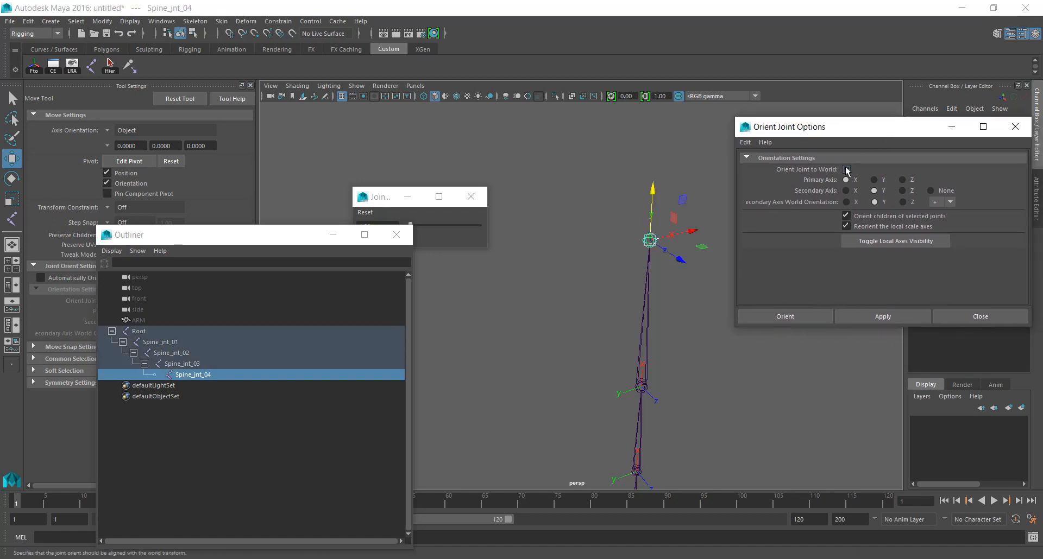
pyautogui.click(845, 169)
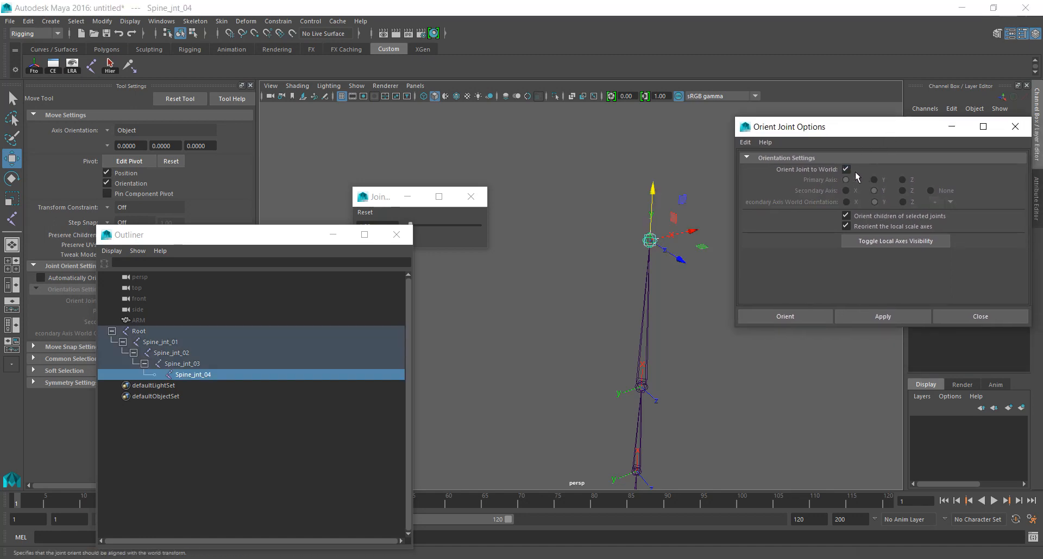
pyautogui.click(896, 317)
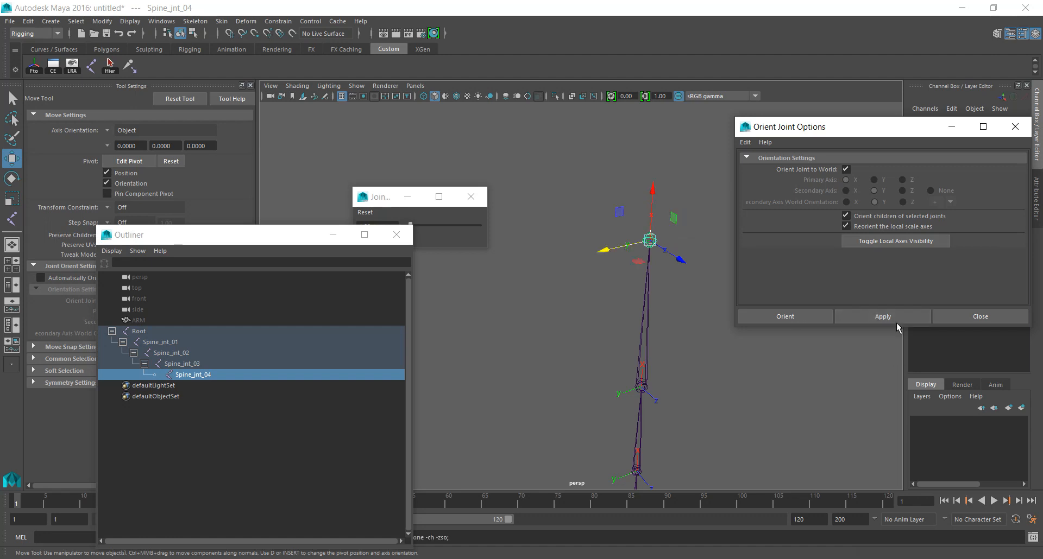
pyautogui.click(978, 317)
# Test-rotate the whole Root hierarchy about -49 degrees around Y with the reoriented end joint, and undo the rotation.
pyautogui.scroll(1, 667, 283)
pyautogui.scroll(-2, 684, 230)
pyautogui.keyDown('alt'); pyautogui.moveTo(663, 393); pyautogui.dragTo(675, 357); pyautogui.keyUp('alt')
pyautogui.click(675, 357)
pyautogui.click(608, 397)
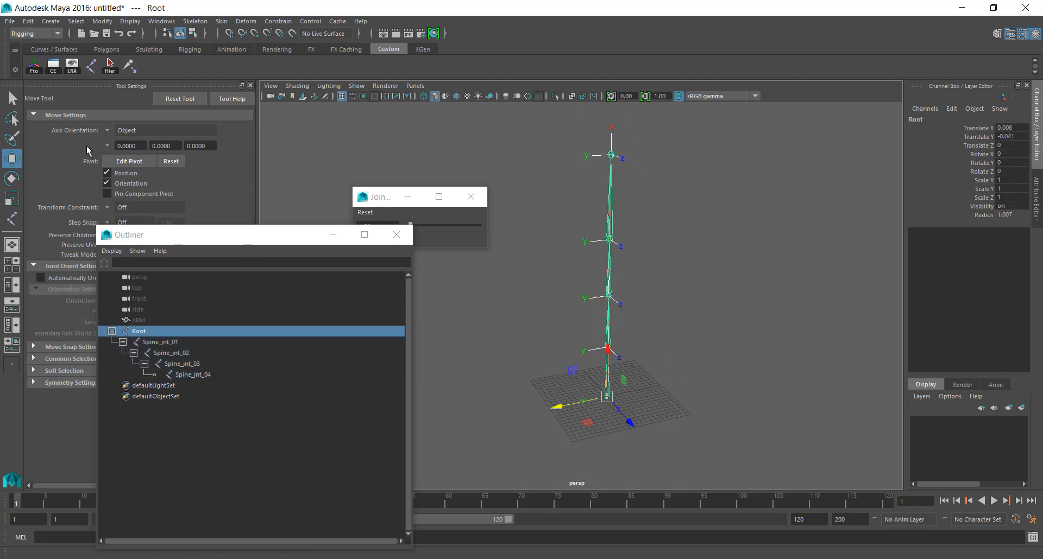
pyautogui.click(109, 65)
pyautogui.keyDown('alt'); pyautogui.moveTo(660, 251); pyautogui.dragTo(657, 291, button='middle'); pyautogui.keyUp('alt')
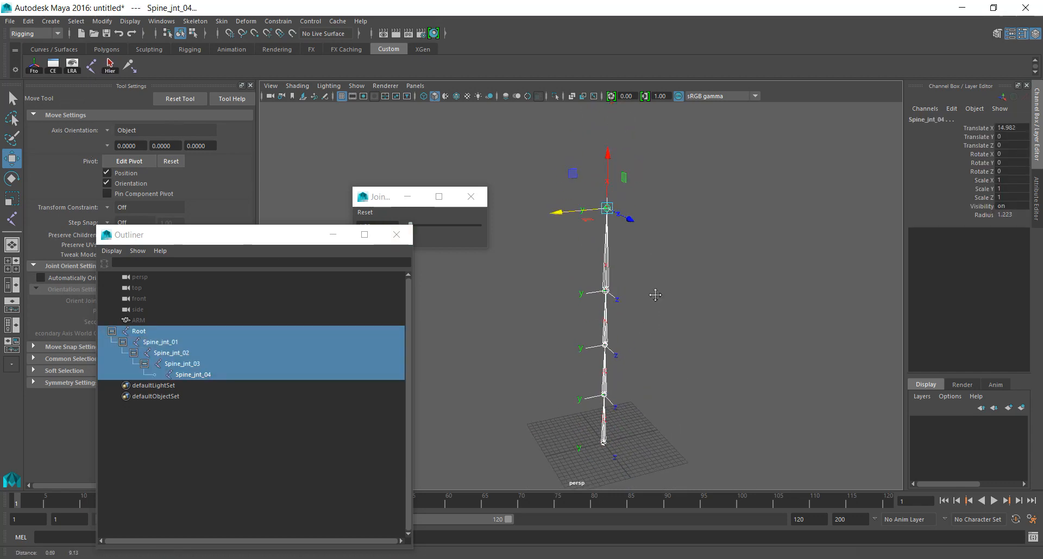
pyautogui.press('e')
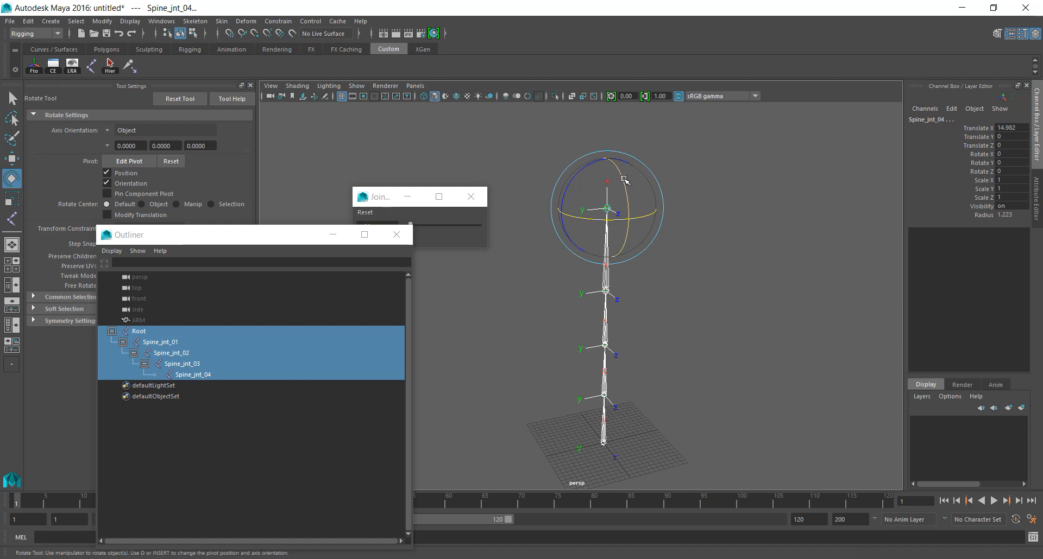
pyautogui.moveTo(622, 182); pyautogui.dragTo(622, 222)
pyautogui.hotkey('ctrl', 'z')
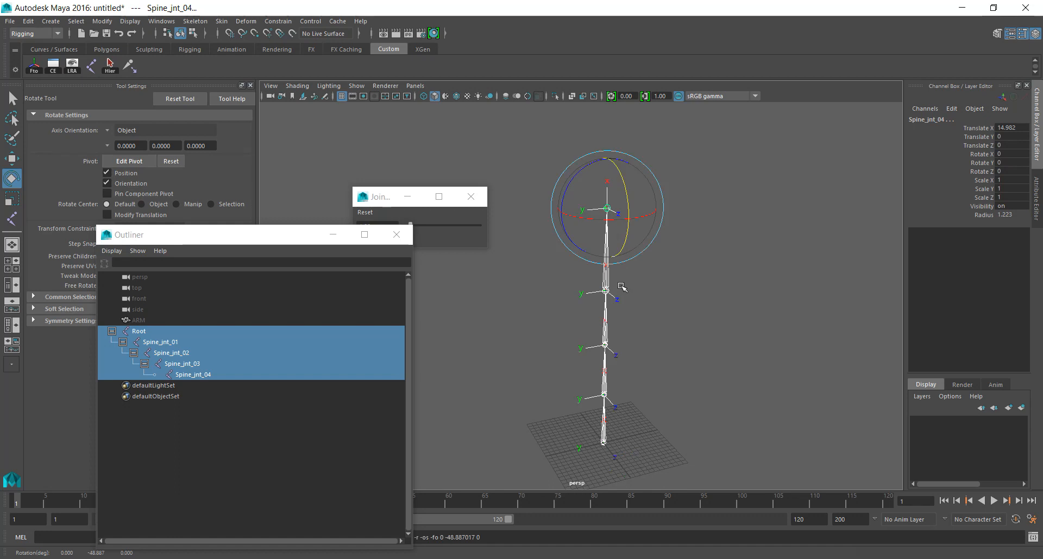
pyautogui.press('w')
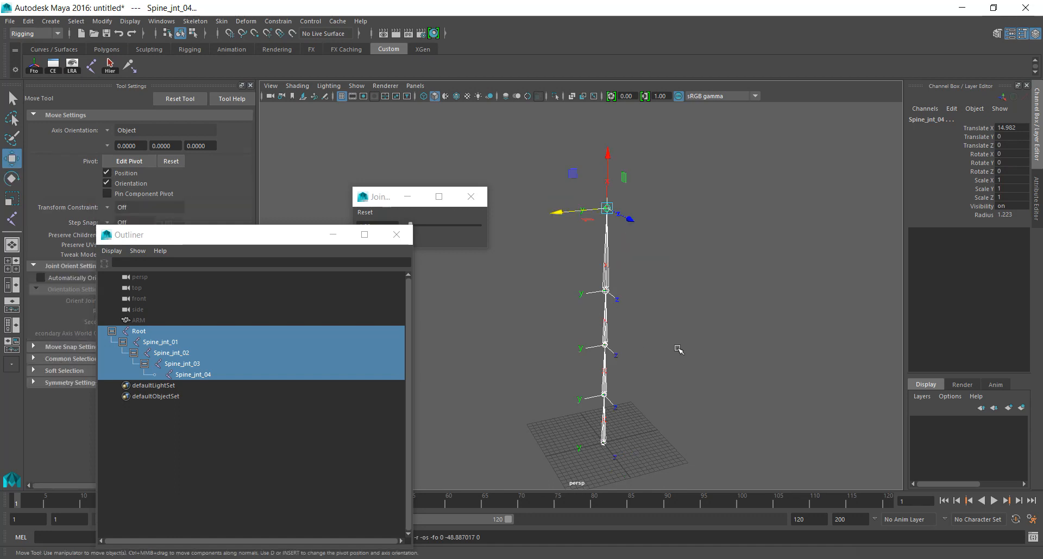
# Make the hidden ARM mesh visible again by setting its Visibility to on.
pyautogui.click(152, 320)
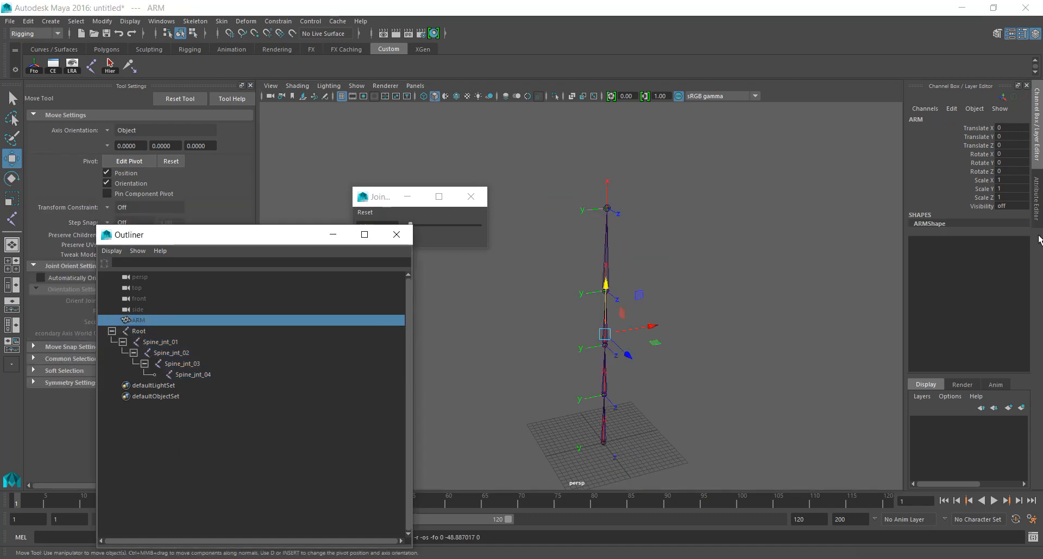
pyautogui.click(1024, 206)
pyautogui.write('on')
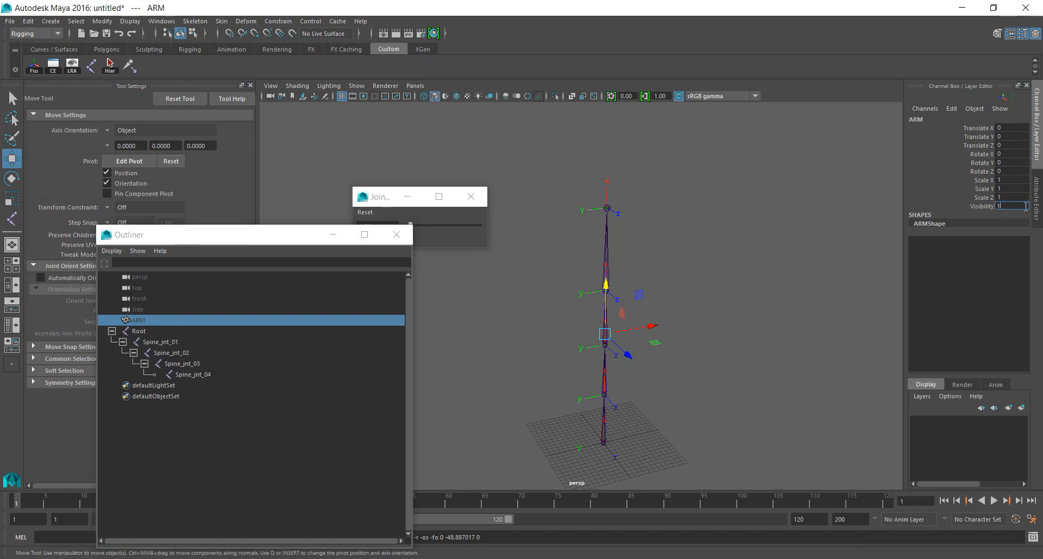
pyautogui.press('Return')
pyautogui.keyDown('alt'); pyautogui.moveTo(736, 305); pyautogui.dragTo(698, 298); pyautogui.keyUp('alt')
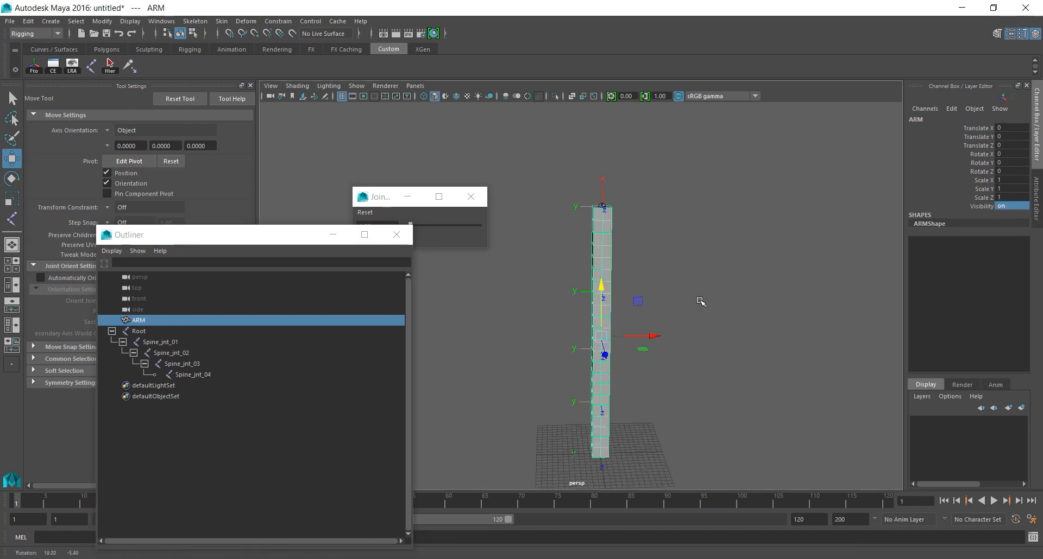
# Hide the local rotation axes of all joints from Root to Spine_jnt_04.
pyautogui.click(808, 337)
pyautogui.moveTo(138, 333); pyautogui.dragTo(196, 376)
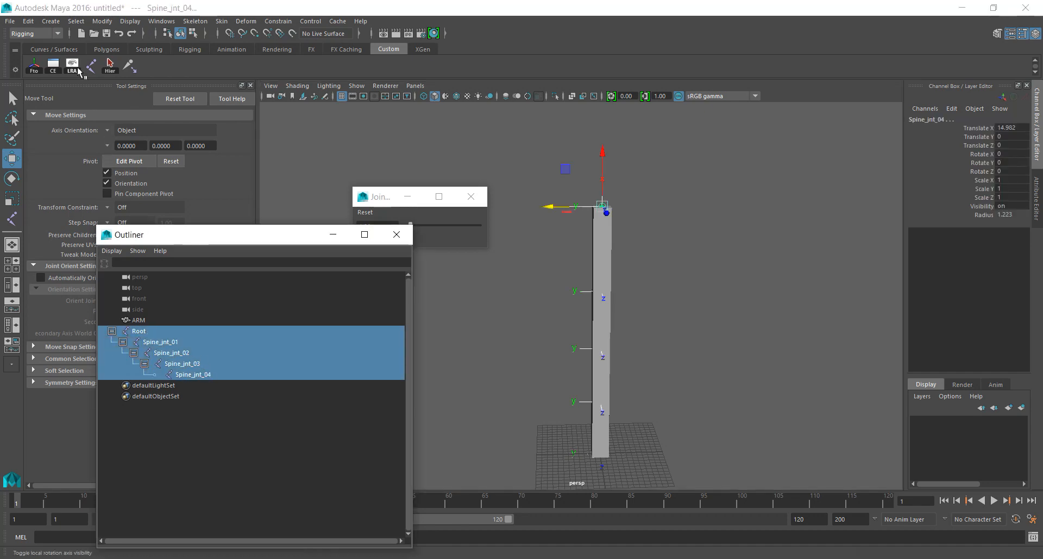
pyautogui.keyDown('alt'); pyautogui.moveTo(594, 328); pyautogui.dragTo(634, 329); pyautogui.keyUp('alt')
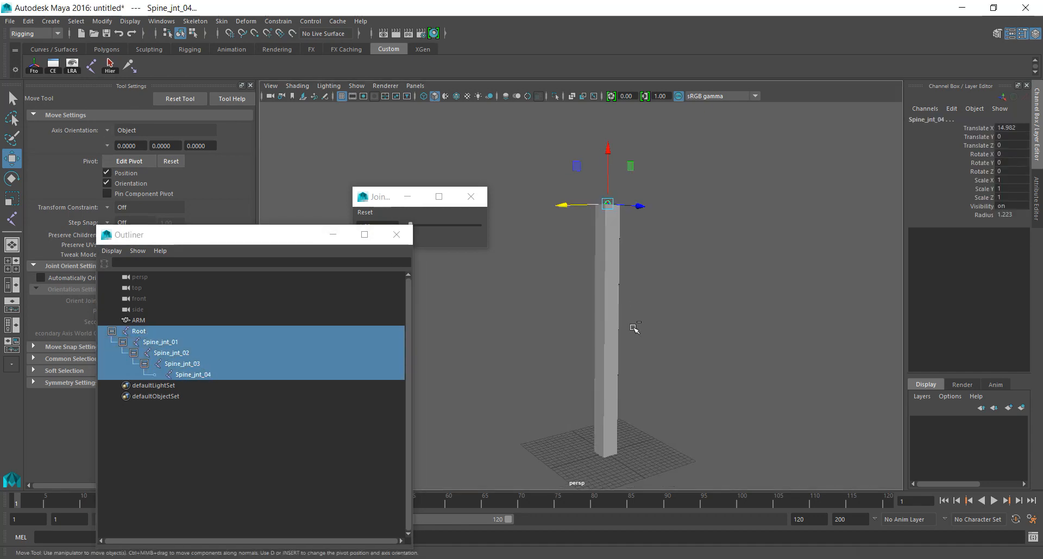
# Save the scene to the Desktop as a Maya Binary file named rig1, and clear the selection.
pyautogui.hotkey('ctrl', 's')
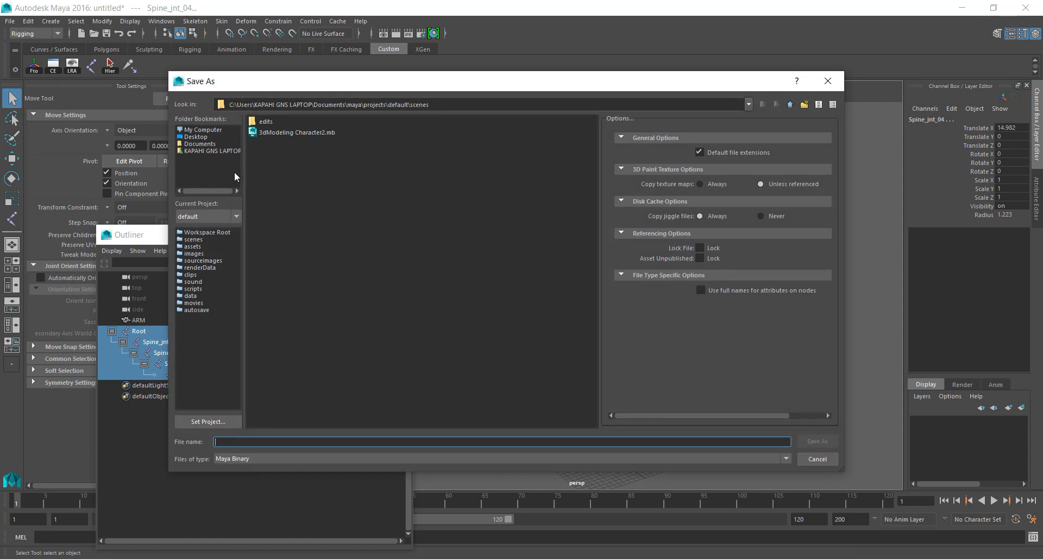
pyautogui.click(198, 137)
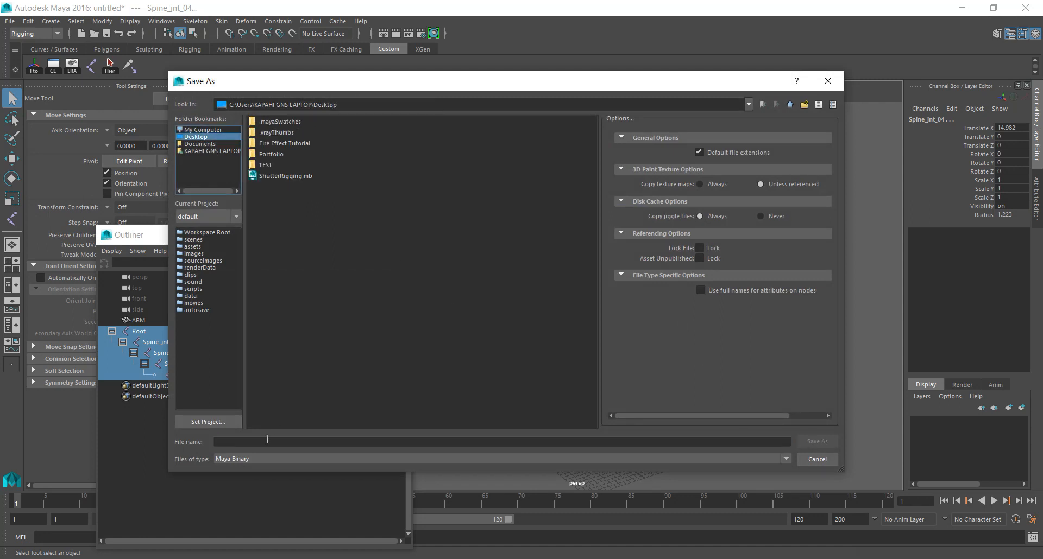
pyautogui.click(251, 443)
pyautogui.write('r')
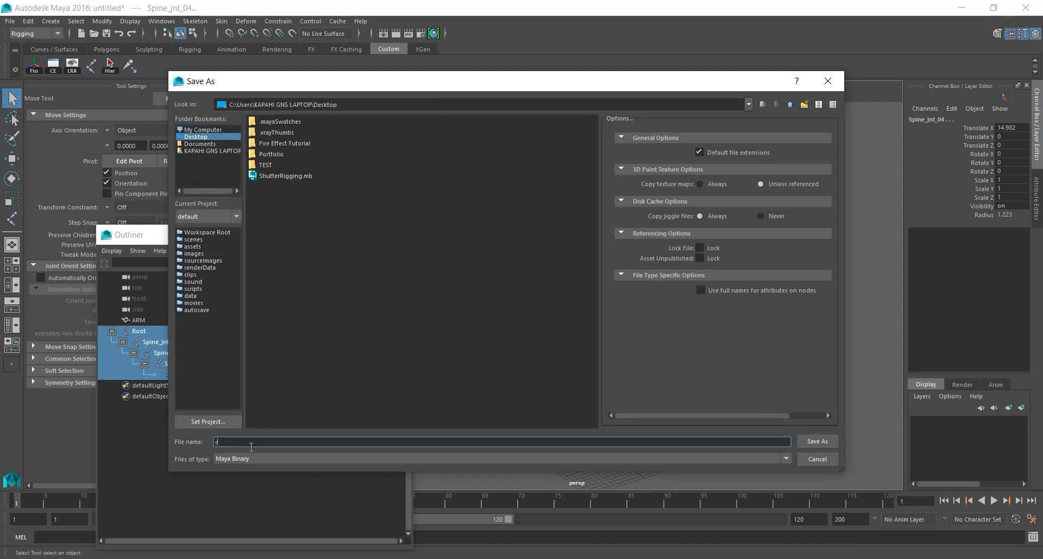
pyautogui.write('ig1')
pyautogui.click(834, 440)
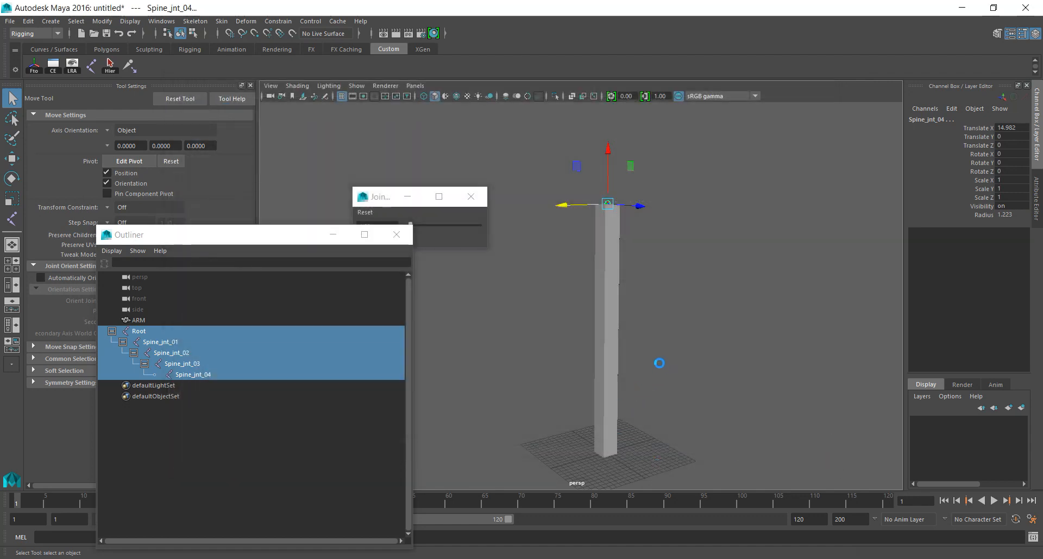
pyautogui.click(701, 333)
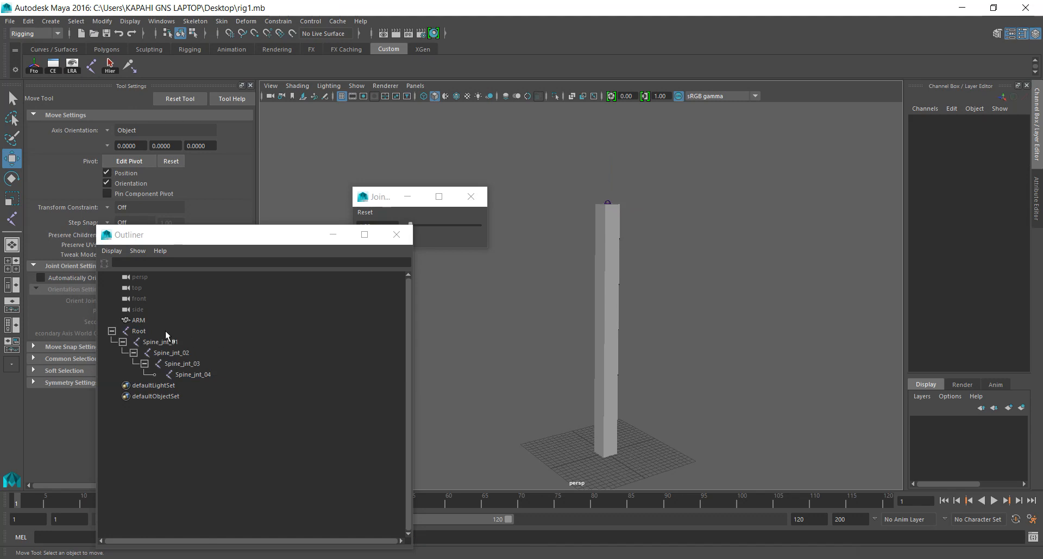
# Select the complete Root joint hierarchy and add the ARM mesh to the selection.
pyautogui.moveTo(135, 328); pyautogui.dragTo(345, 395)
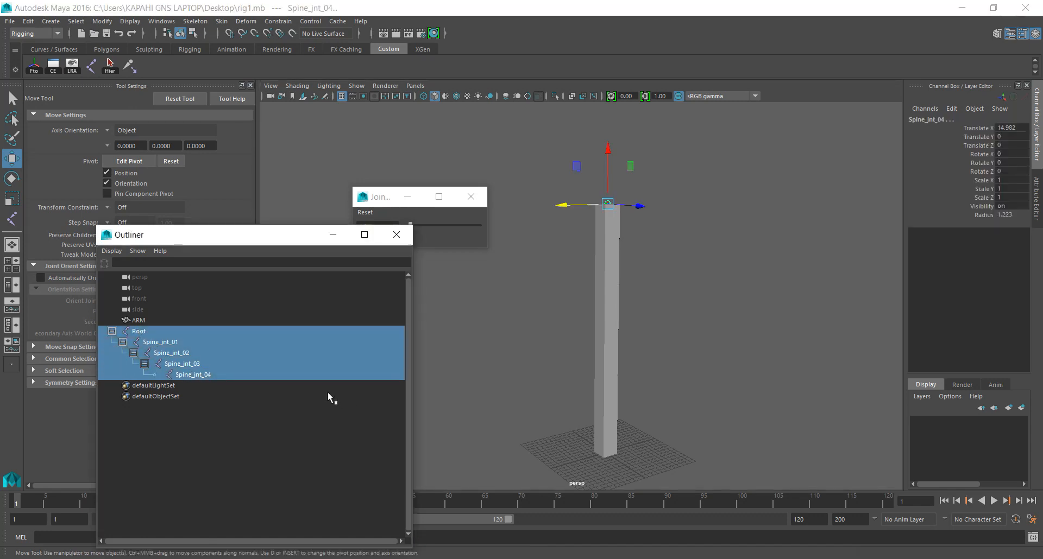
pyautogui.click(767, 327)
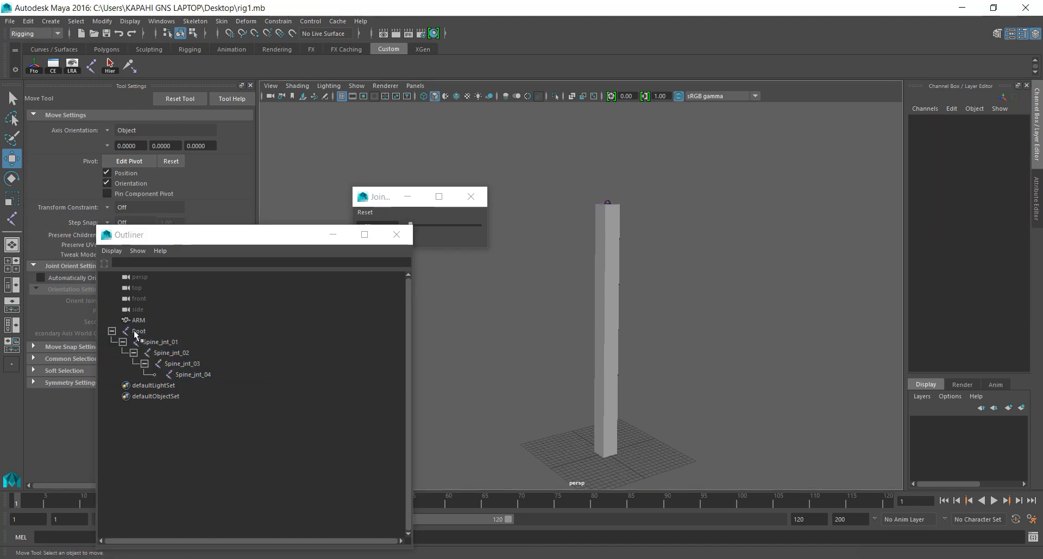
pyautogui.click(134, 331)
pyautogui.click(110, 66)
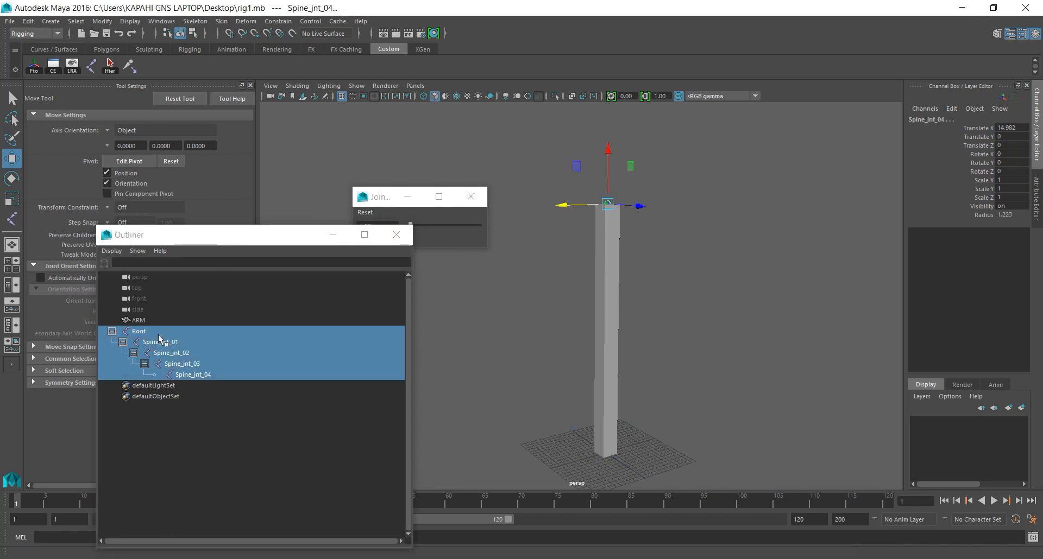
pyautogui.keyDown('shift'); pyautogui.click(609, 320); pyautogui.keyUp('shift')
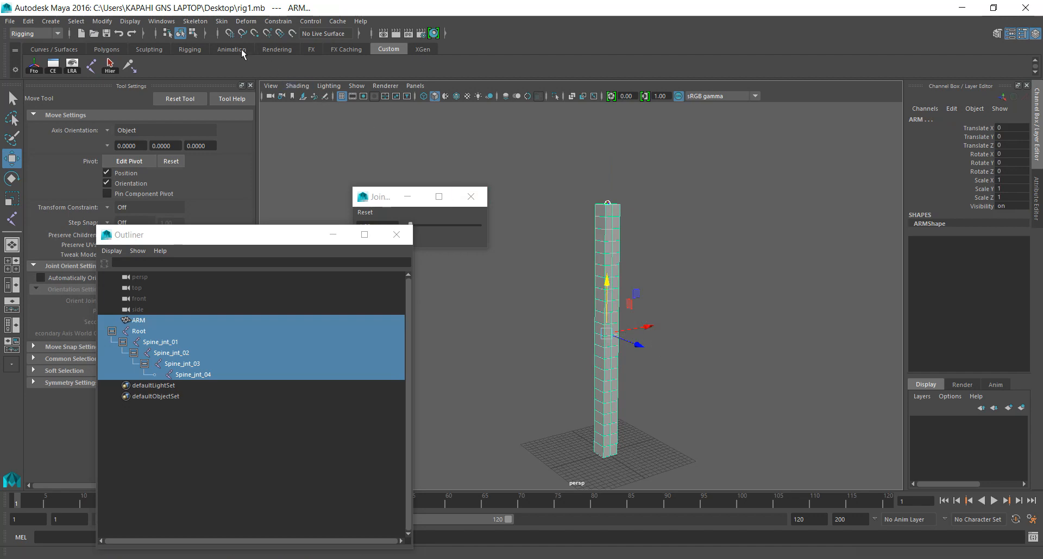
# Bind the ARM mesh to the joint hierarchy with the Bind Skin options reset to their defaults.
pyautogui.click(222, 22)
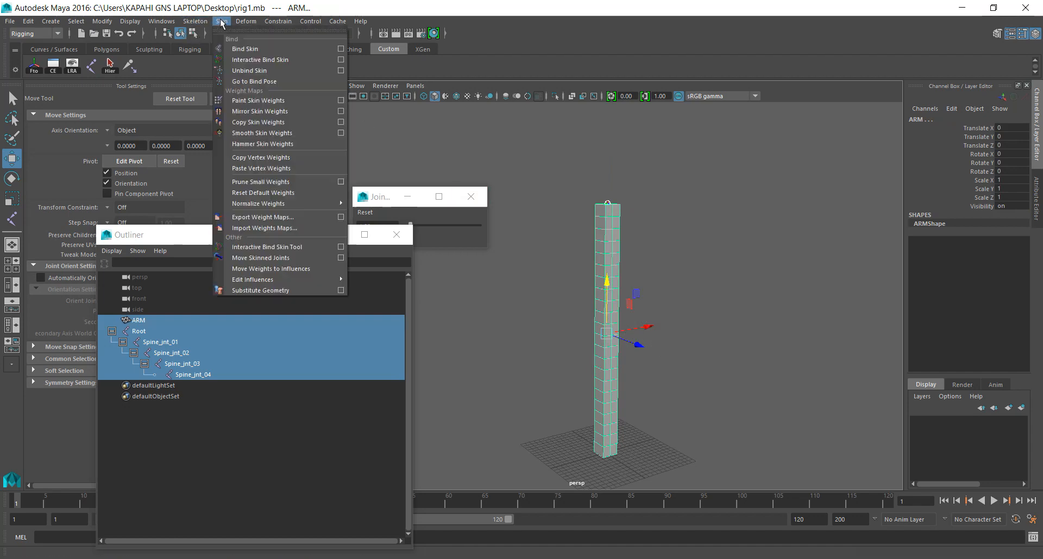
pyautogui.click(341, 49)
pyautogui.moveTo(855, 136); pyautogui.dragTo(725, 115)
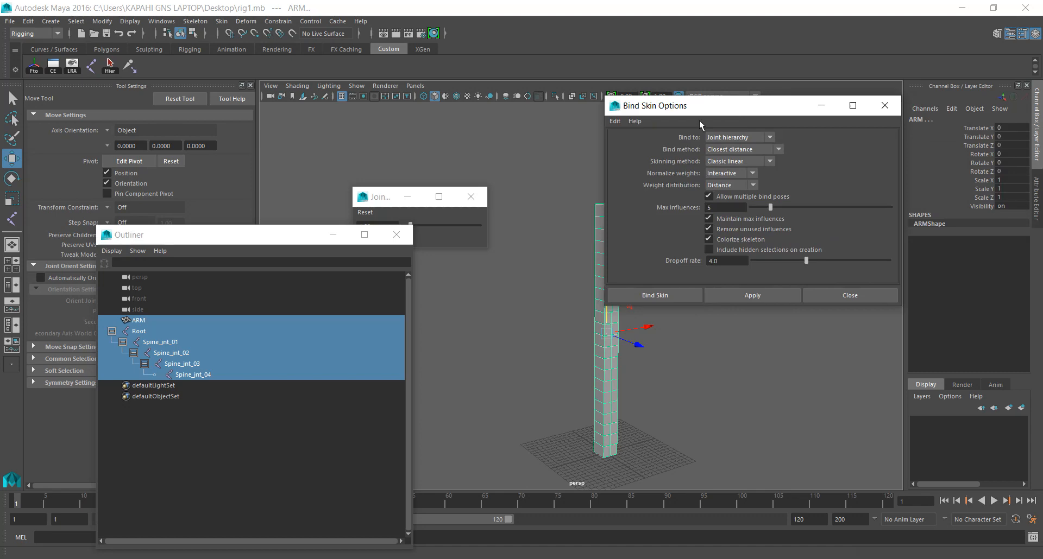
pyautogui.click(615, 121)
pyautogui.click(633, 214)
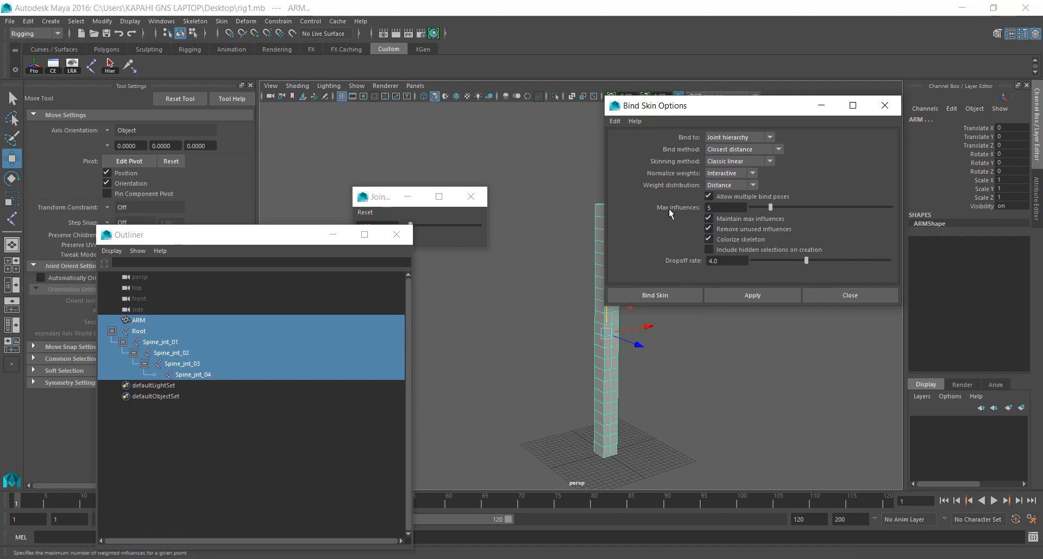
pyautogui.click(670, 295)
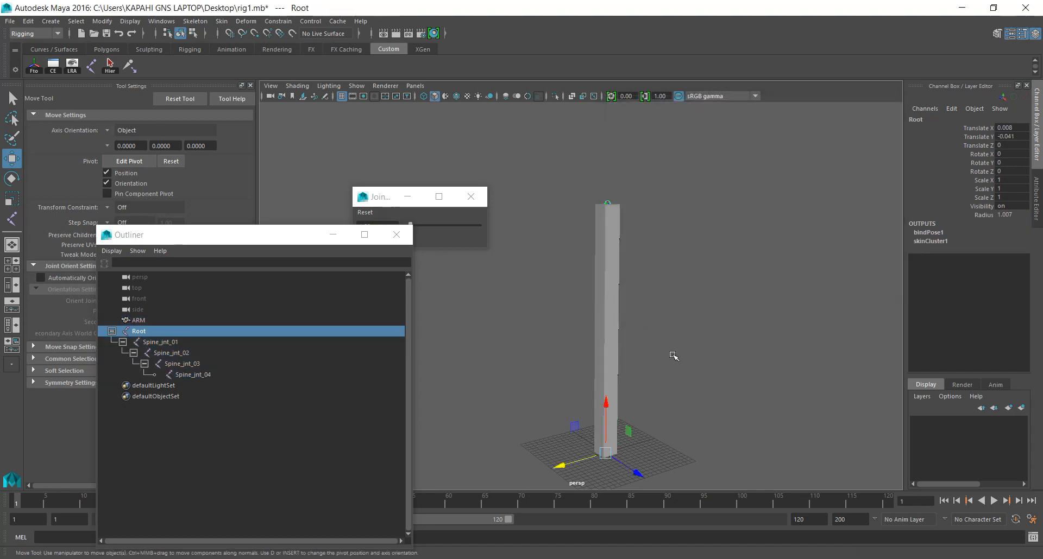
# Test the skin deformation by rotating all joints from Root to Spine_jnt_04 about 36 degrees around Y, and undo the rotation.
pyautogui.keyDown('alt'); pyautogui.moveTo(678, 400); pyautogui.dragTo(658, 368, button='middle'); pyautogui.keyUp('alt')
pyautogui.click(250, 391)
pyautogui.moveTo(146, 335); pyautogui.dragTo(222, 374)
pyautogui.press('e')
pyautogui.keyDown('alt'); pyautogui.moveTo(628, 256); pyautogui.dragTo(624, 300, button='middle'); pyautogui.keyUp('alt')
pyautogui.moveTo(624, 207); pyautogui.dragTo(585, 193)
pyautogui.hotkey('ctrl', 'z')
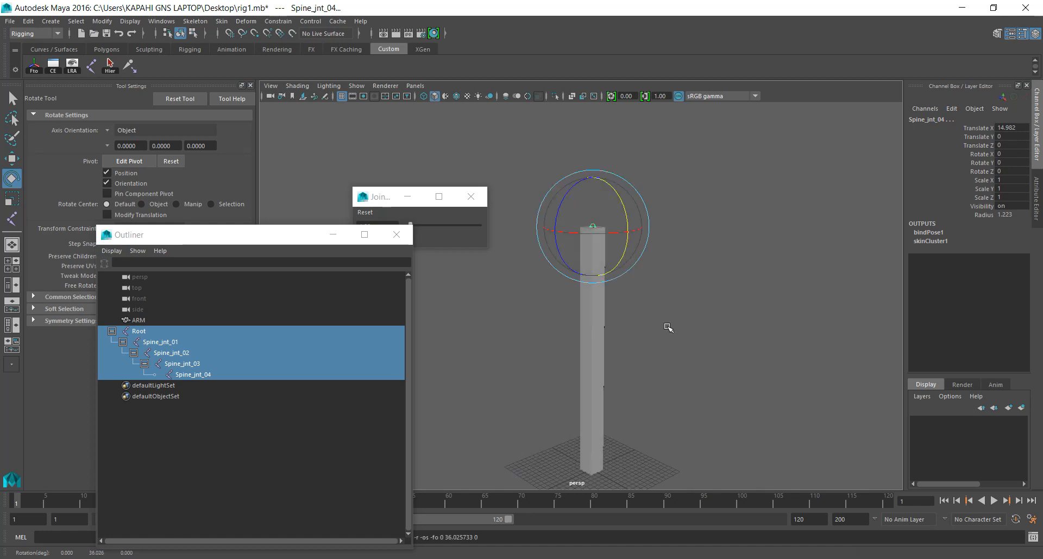
# Test-rotate all joints freely to about 48 degrees in X, 26 in Y and 1 in Z, and undo the rotation.
pyautogui.keyDown('alt'); pyautogui.moveTo(675, 279); pyautogui.dragTo(601, 270); pyautogui.keyUp('alt')
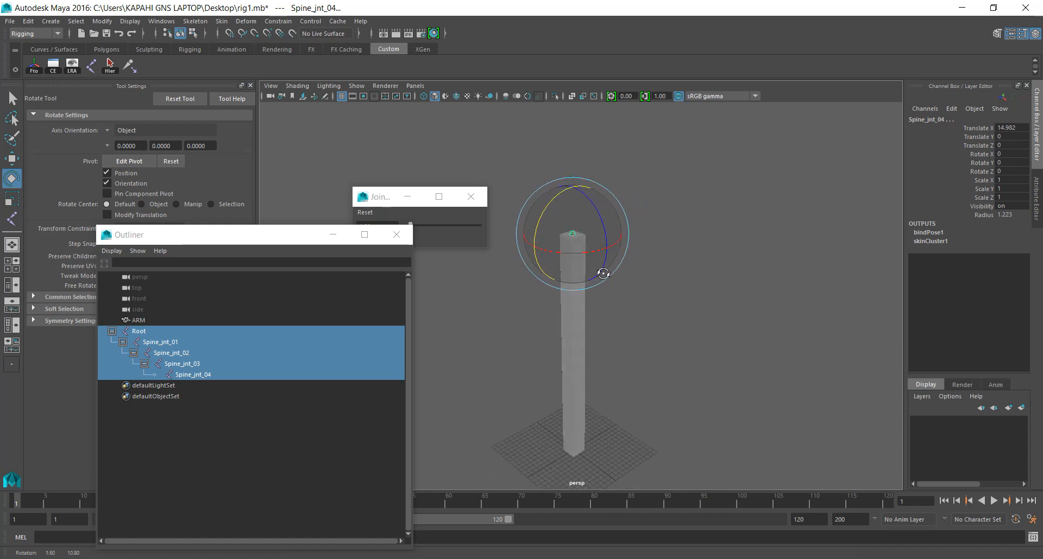
pyautogui.moveTo(600, 219); pyautogui.dragTo(628, 221)
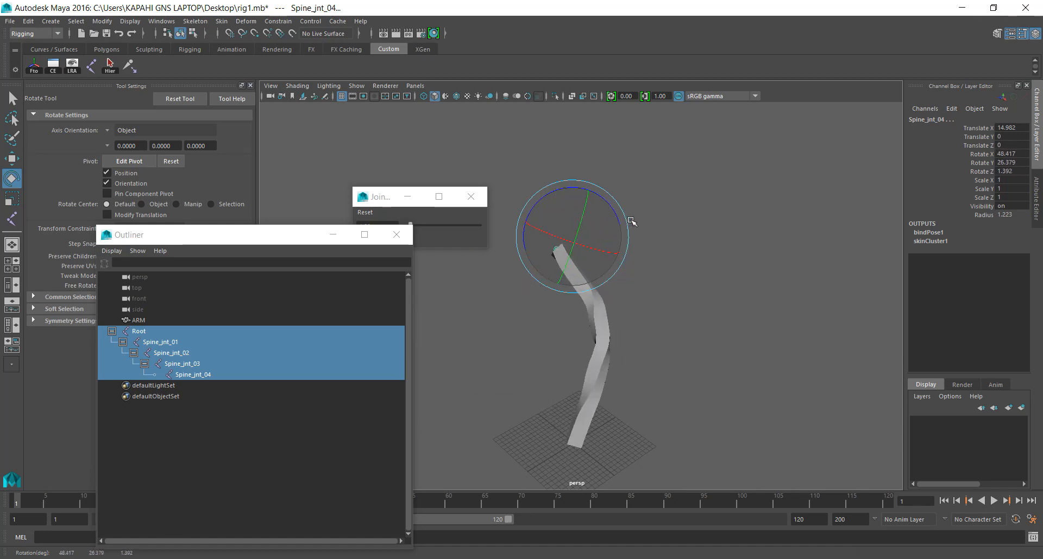
pyautogui.hotkey('ctrl', 'z')
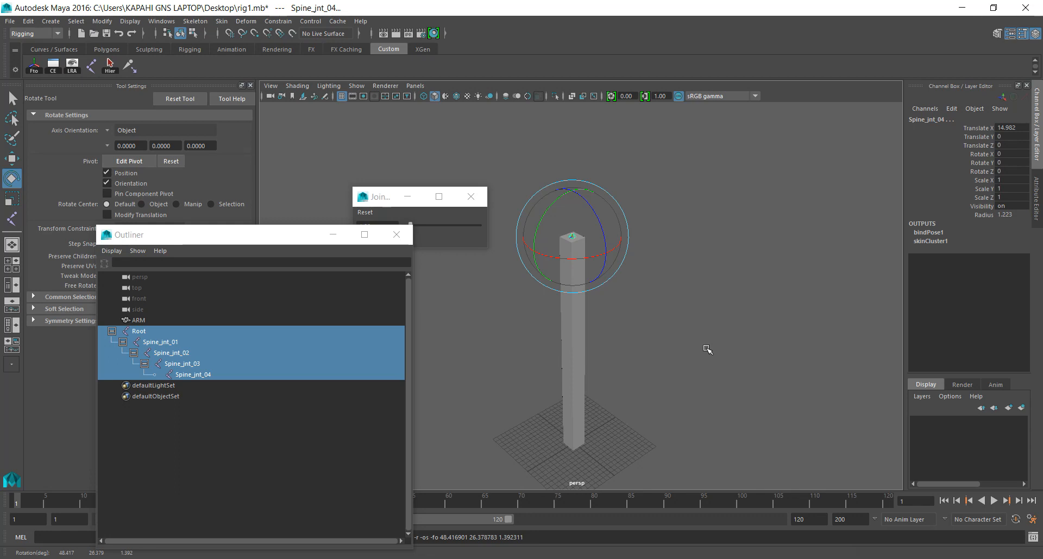
pyautogui.press('w')
pyautogui.scroll(-4, 642, 350)
pyautogui.scroll(5, 643, 350)
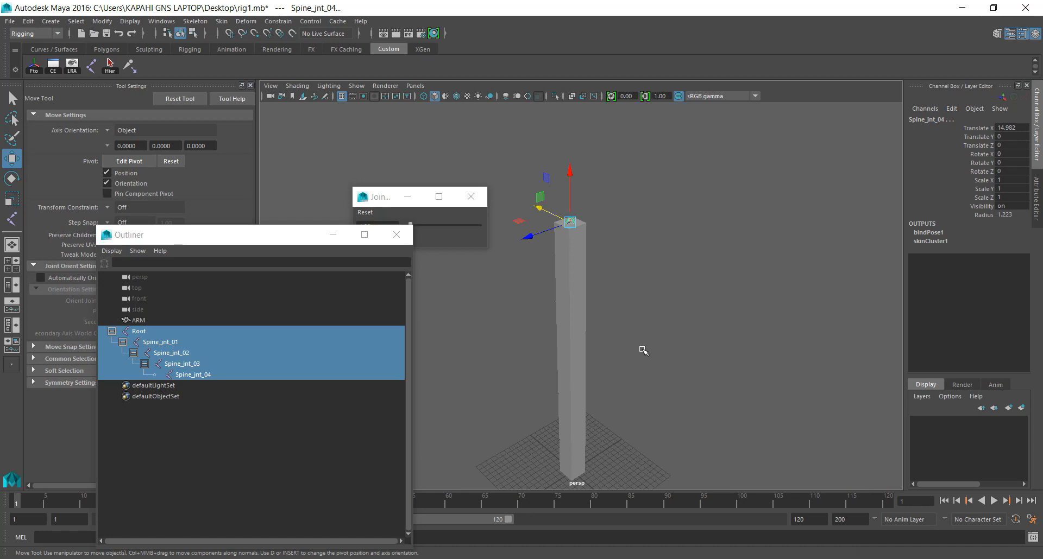
pyautogui.scroll(-2, 643, 350)
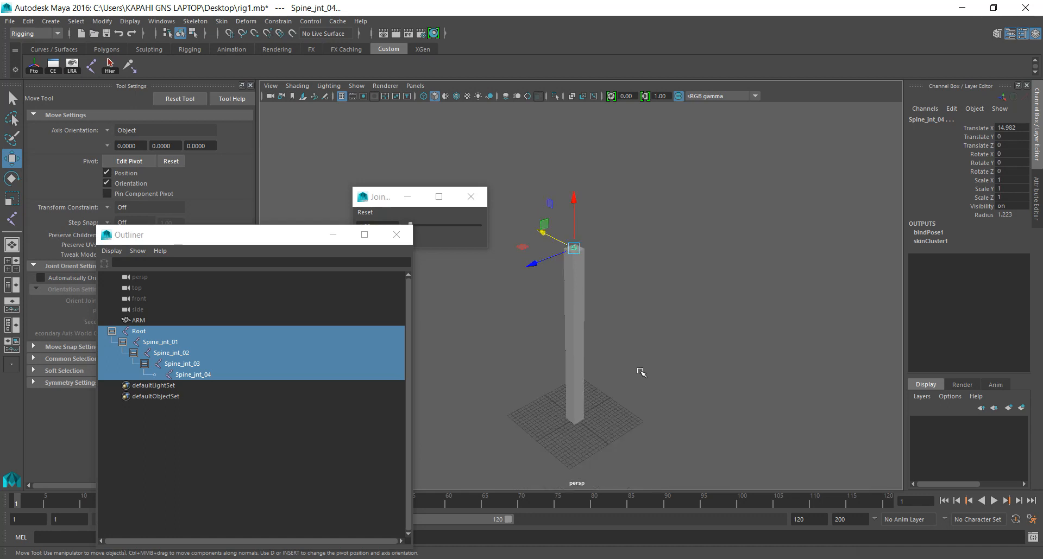